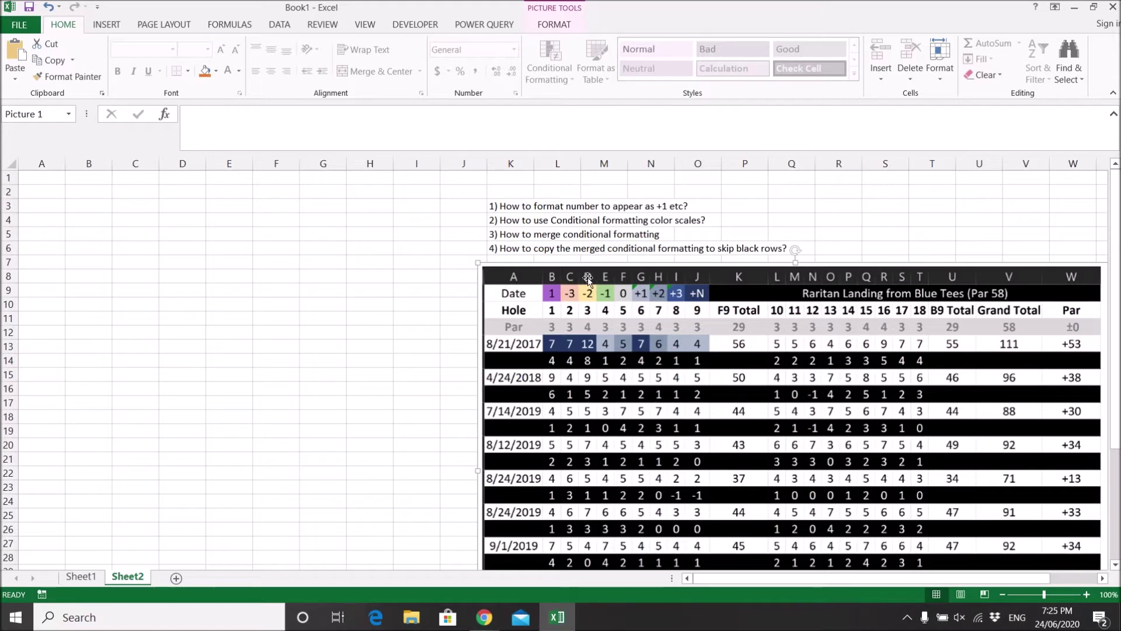
# Nudge the scorecard picture slightly and enter HI1 in cell B1
pyautogui.moveTo(577, 281)
pyautogui.mouseDown()
pyautogui.moveTo(540, 305)
pyautogui.moveTo(578, 302)
pyautogui.moveTo(592, 281)
pyautogui.mouseUp()
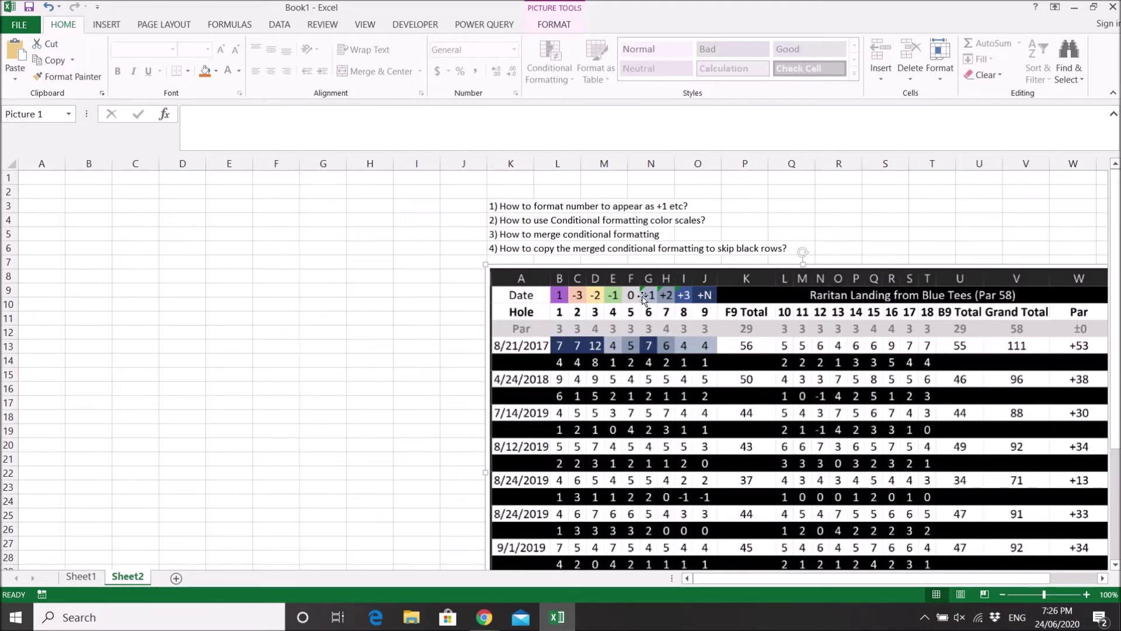
pyautogui.click(92, 228)
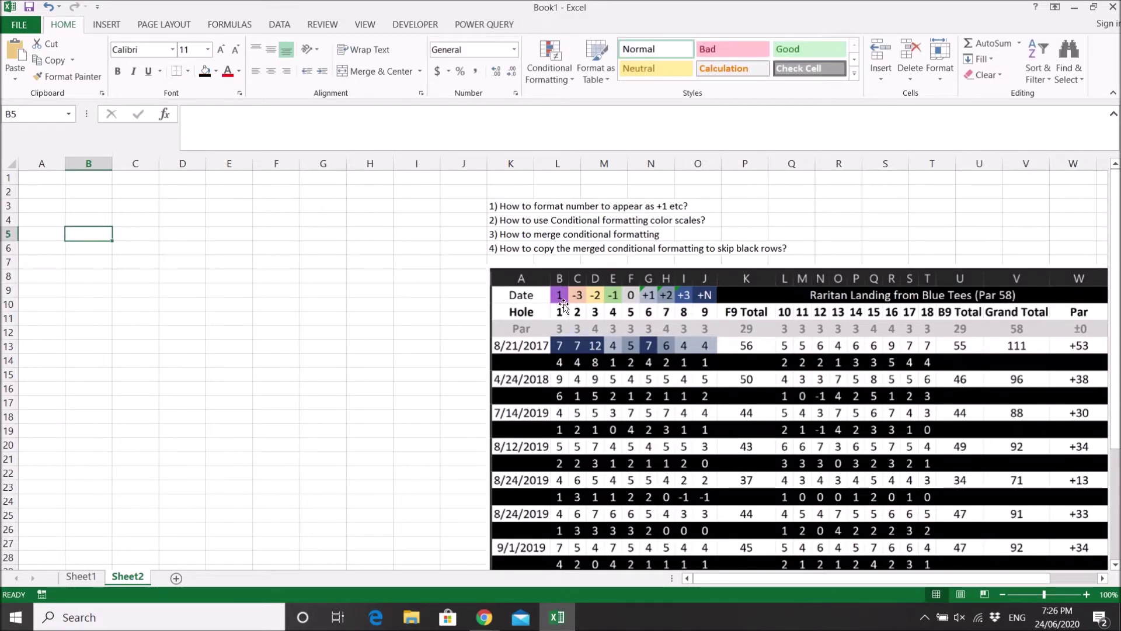
pyautogui.click(82, 181)
pyautogui.write('1')
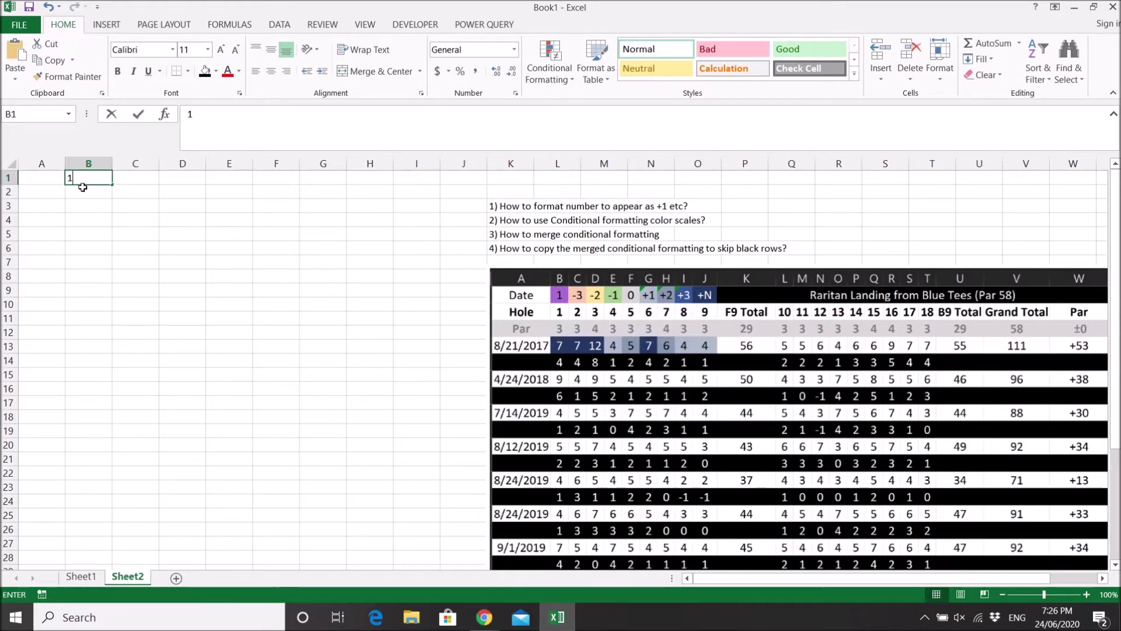
pyautogui.press('Return')
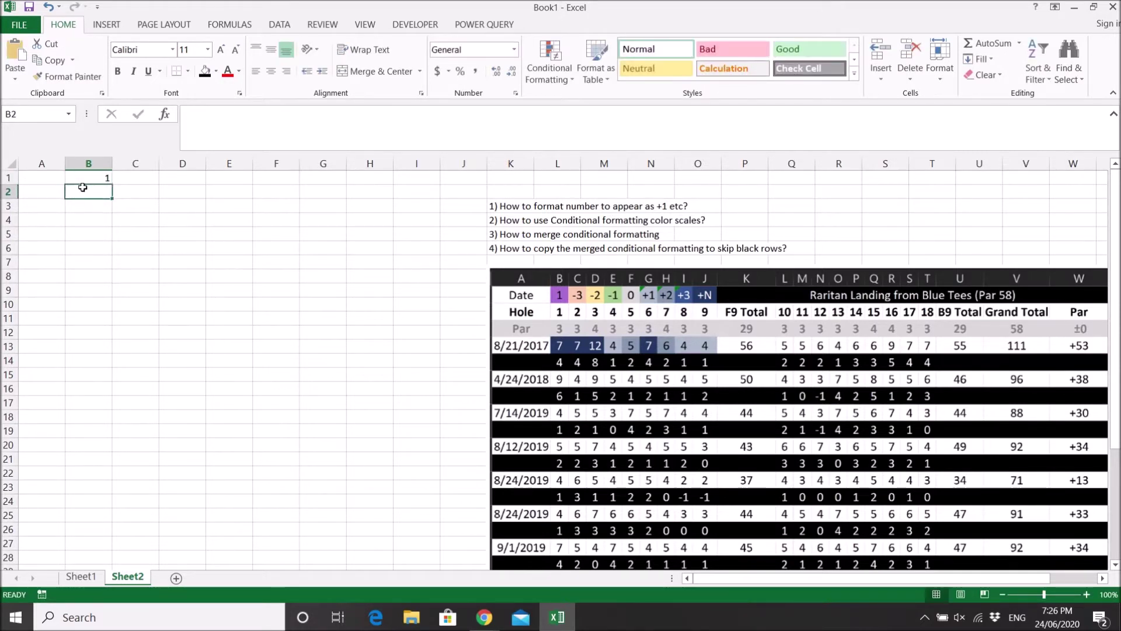
pyautogui.press('Up')
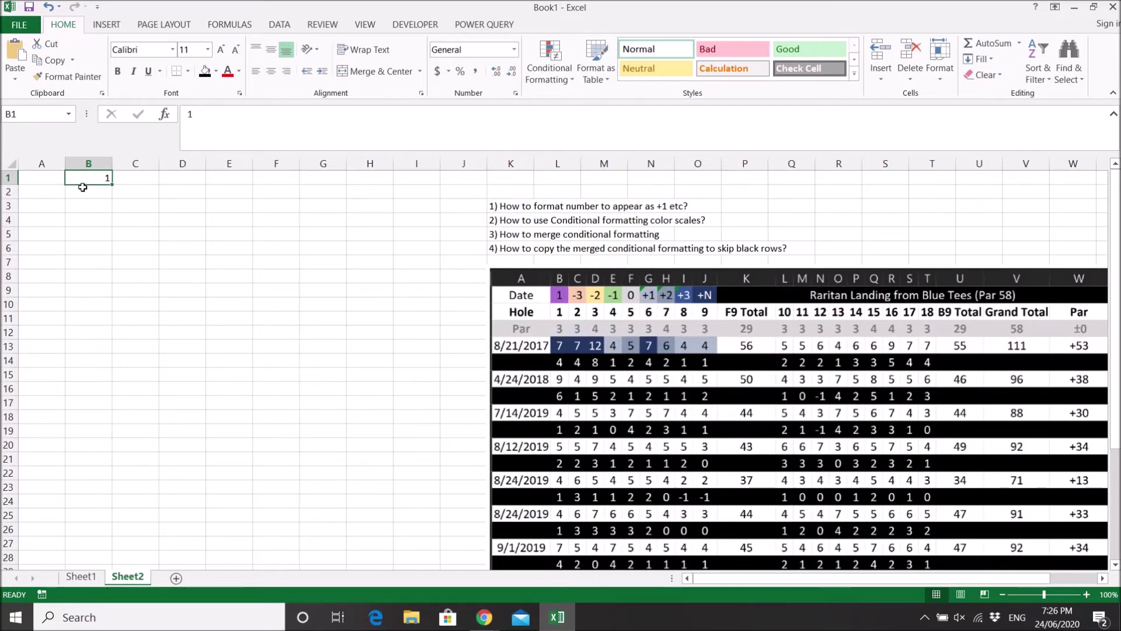
pyautogui.write('HI')
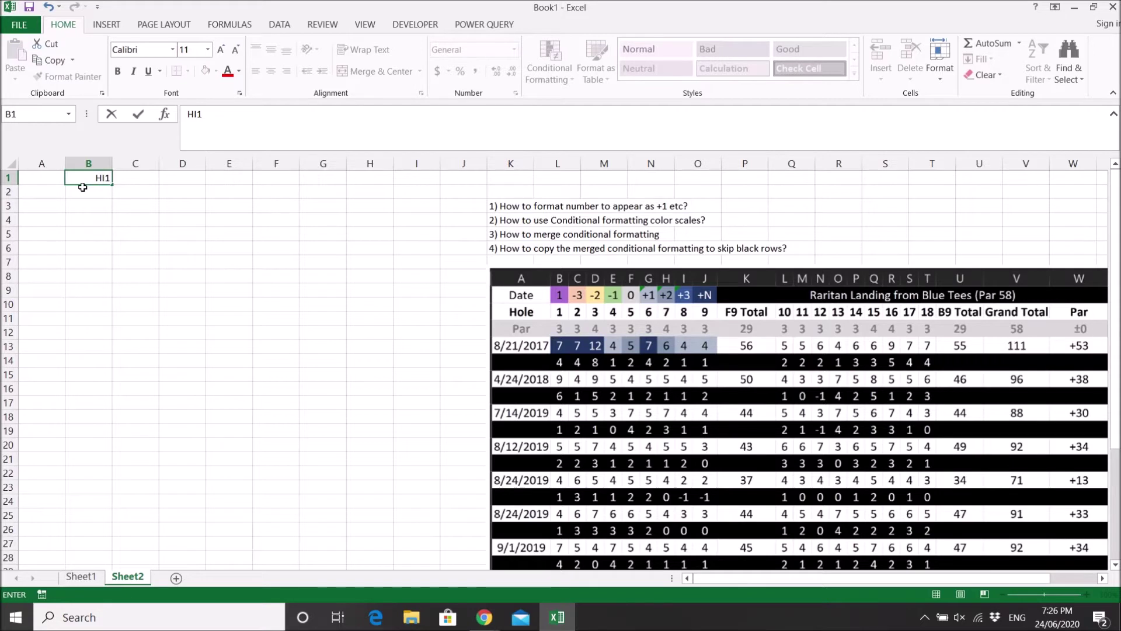
pyautogui.press('Return')
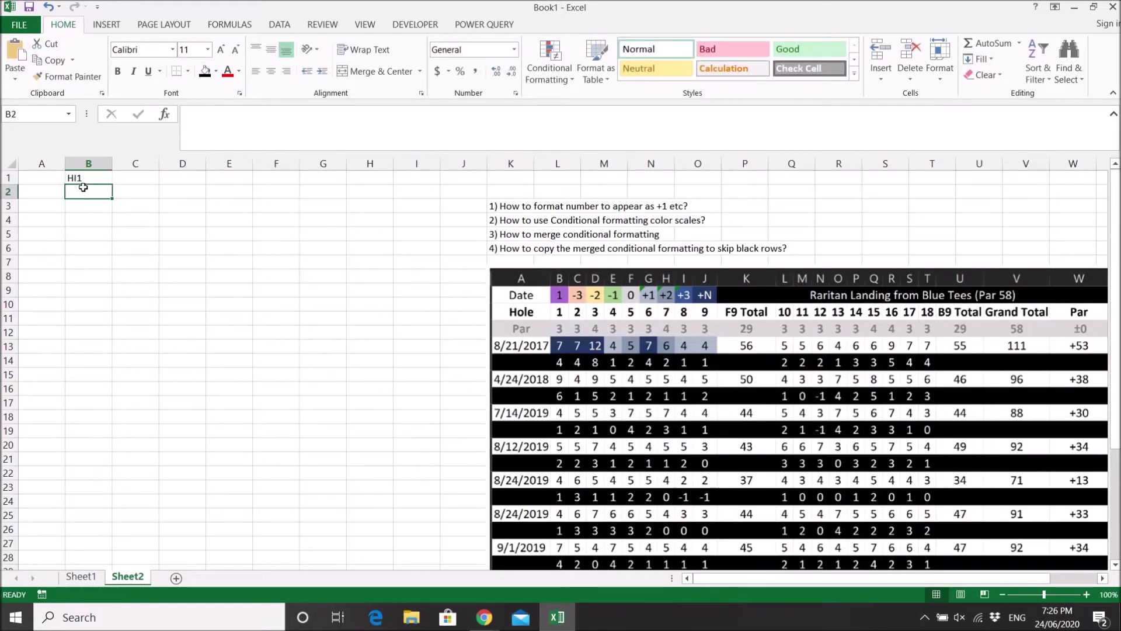
# Enter the under-par scores -3, -2 and -1 in cells C1 to E1
pyautogui.press('Up')
pyautogui.press('Right')
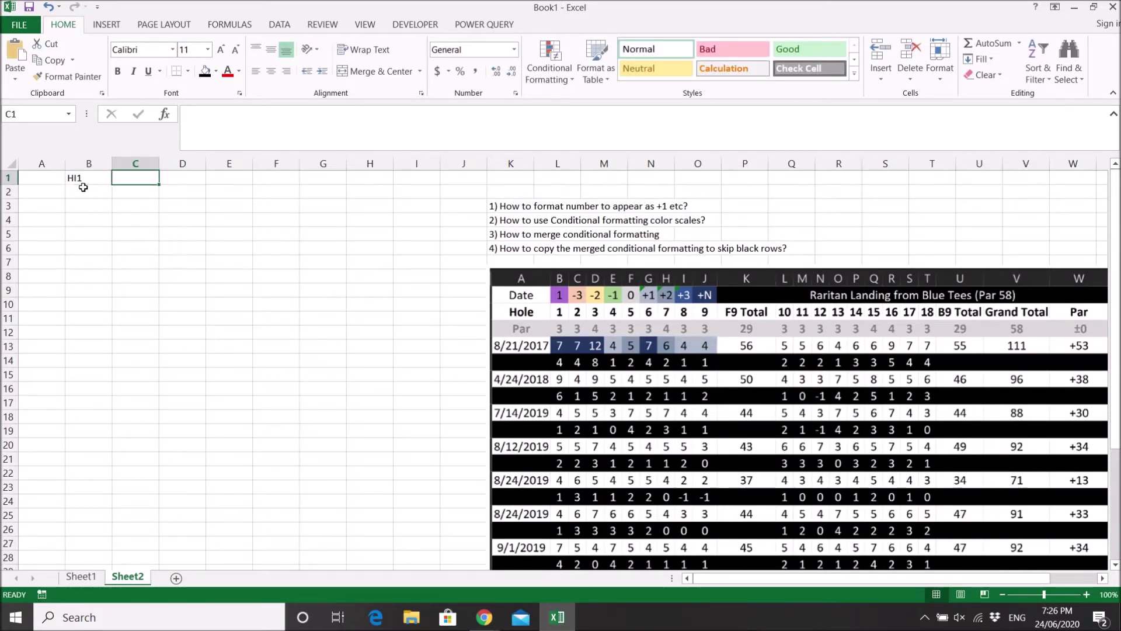
pyautogui.write('-3')
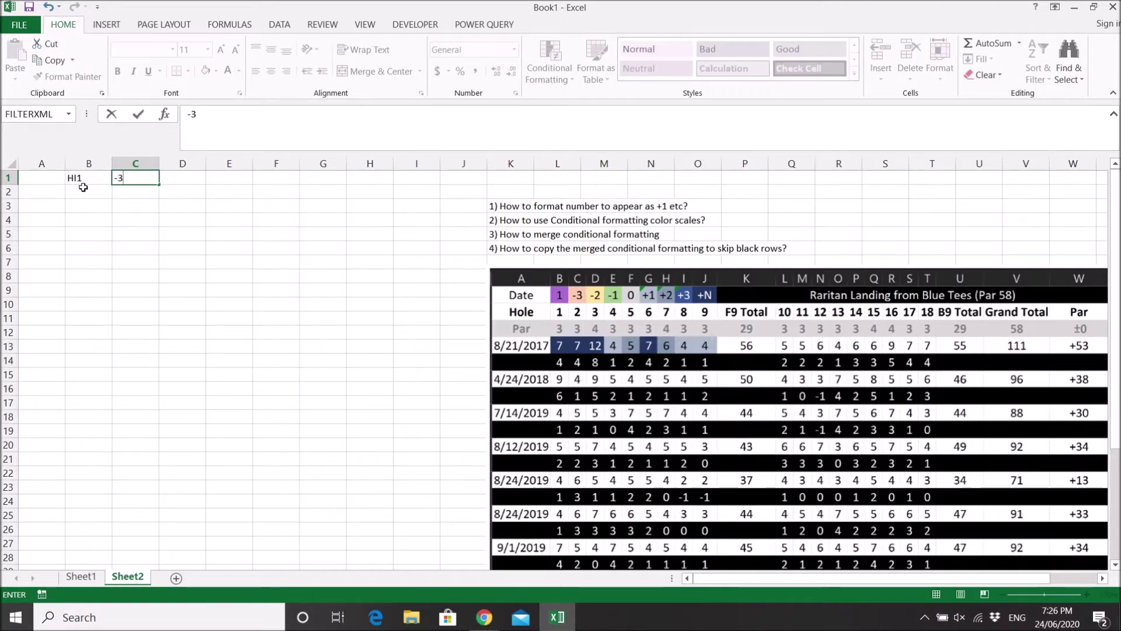
pyautogui.press('Right')
pyautogui.write('-3')
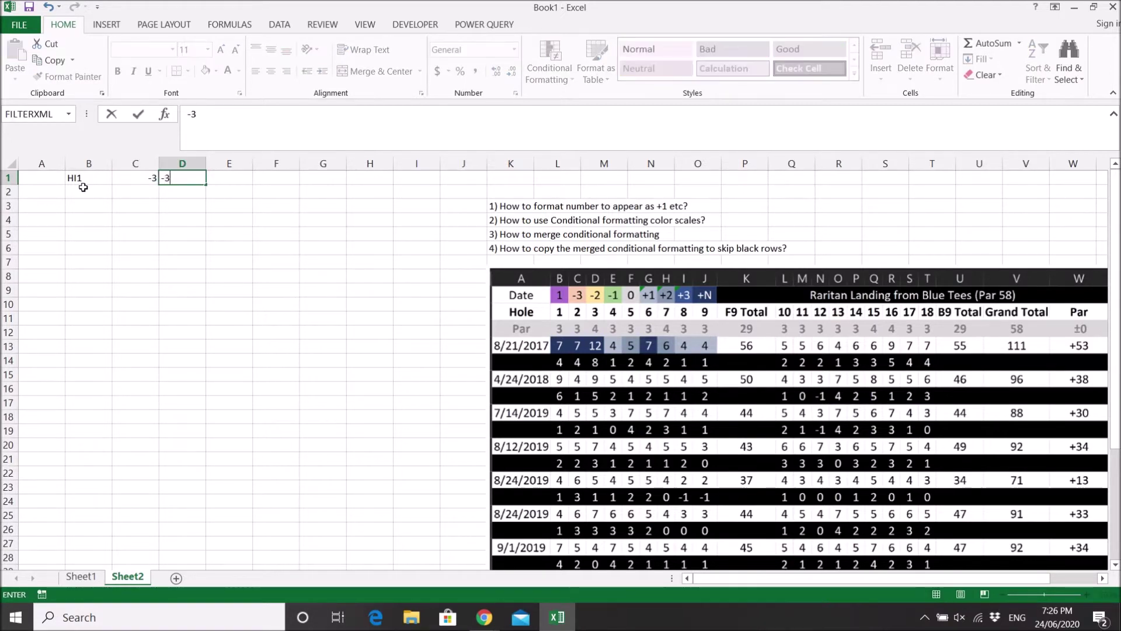
pyautogui.press('Right')
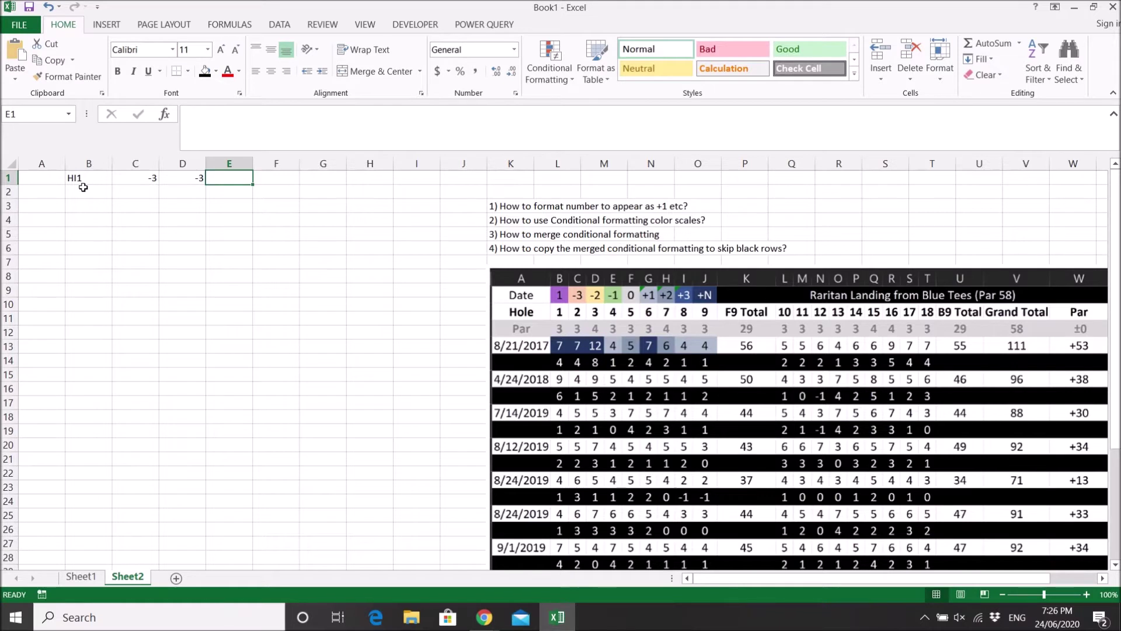
pyautogui.press('Left')
pyautogui.write('-2')
pyautogui.press('Right')
pyautogui.write('-1')
pyautogui.press('Right')
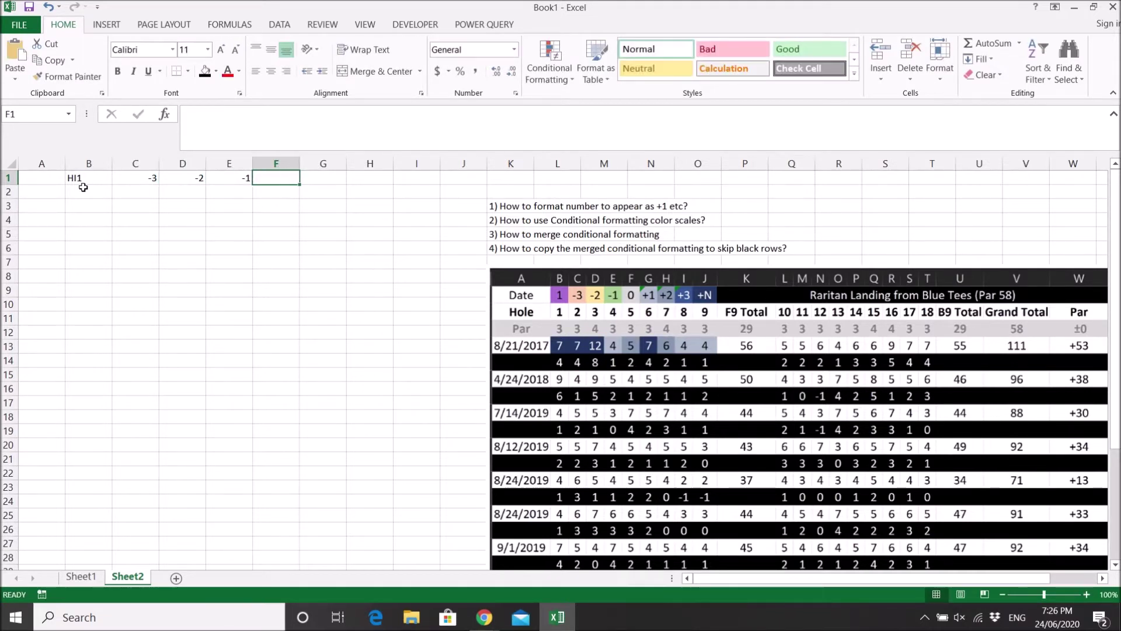
# Continue the score row with 0, 1, 2 and 3 in cells F1 to I1
pyautogui.write('0')
pyautogui.press('Right')
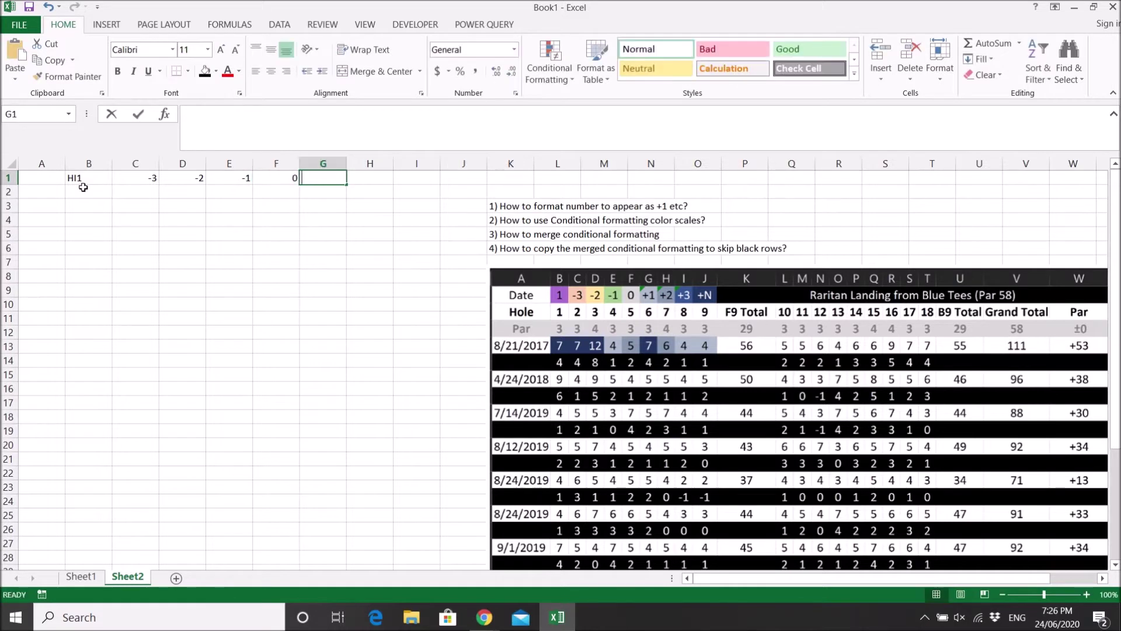
pyautogui.write('1')
pyautogui.press('Right')
pyautogui.write('2')
pyautogui.press('Right')
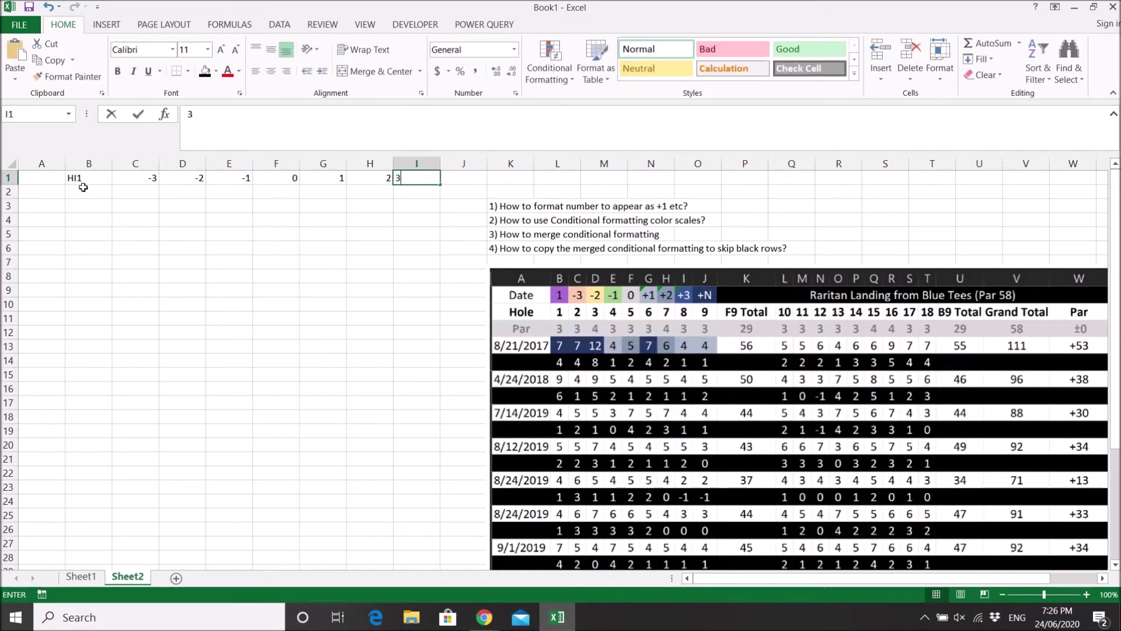
pyautogui.write('3')
pyautogui.press('Right')
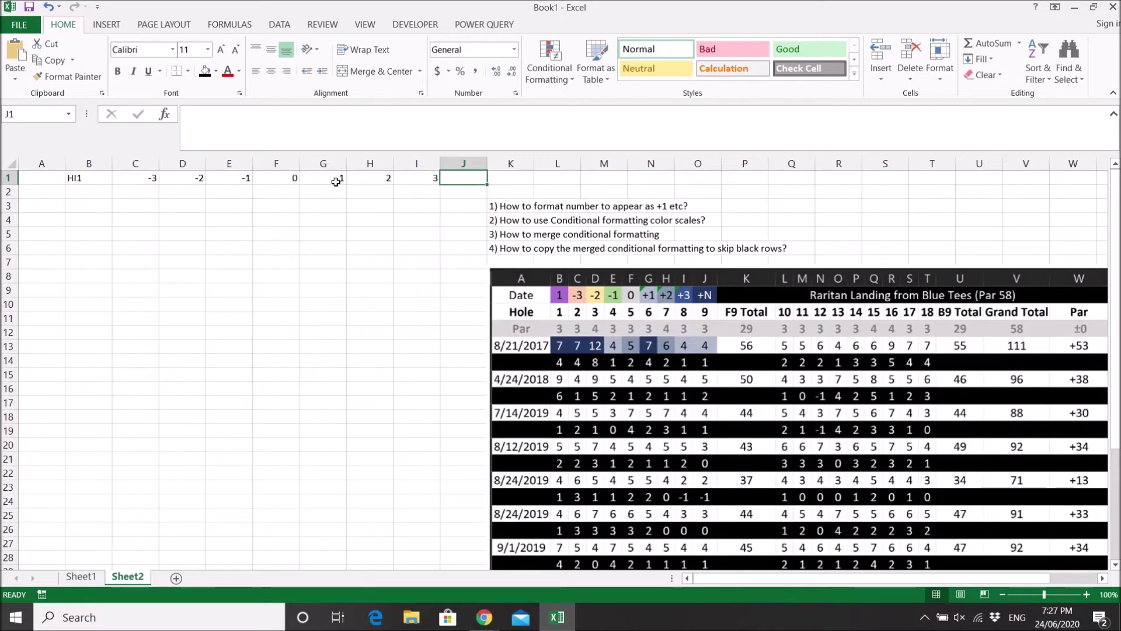
# Apply the custom number format +0 to cells G1:I1 so the positive scores carry a plus sign
pyautogui.moveTo(336, 178); pyautogui.dragTo(415, 177)
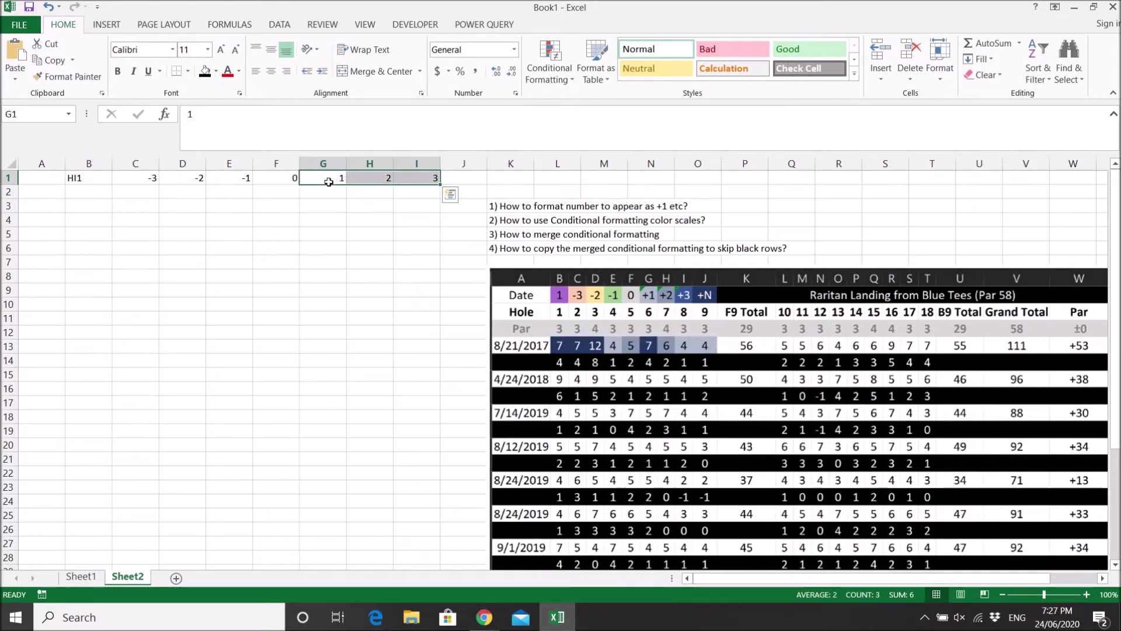
pyautogui.moveTo(331, 178); pyautogui.dragTo(420, 179)
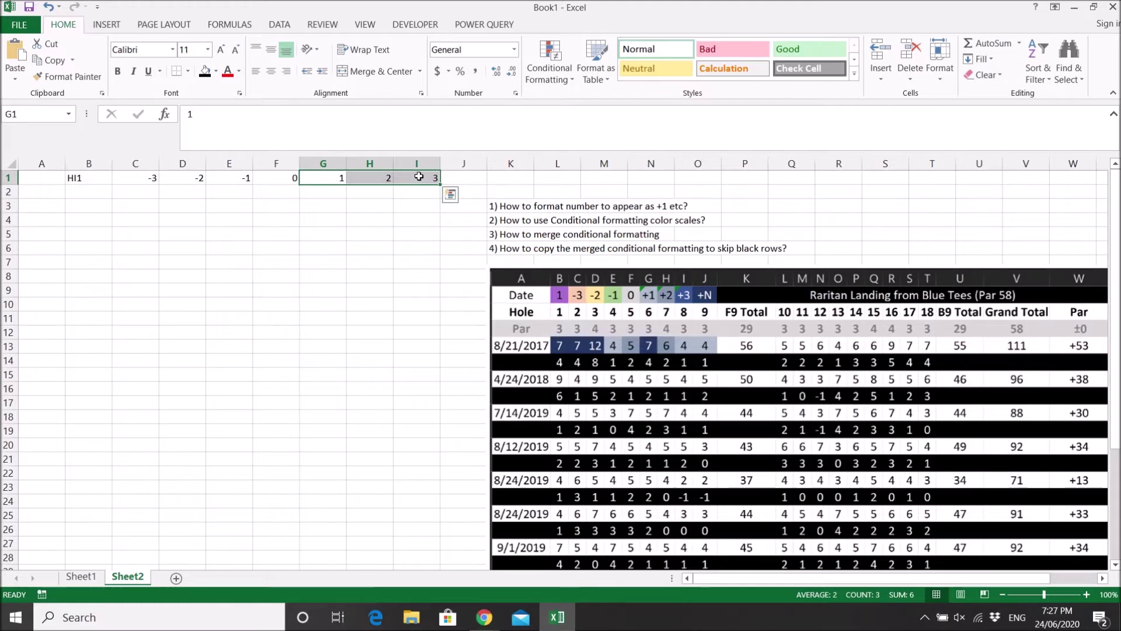
pyautogui.rightClick(419, 176)
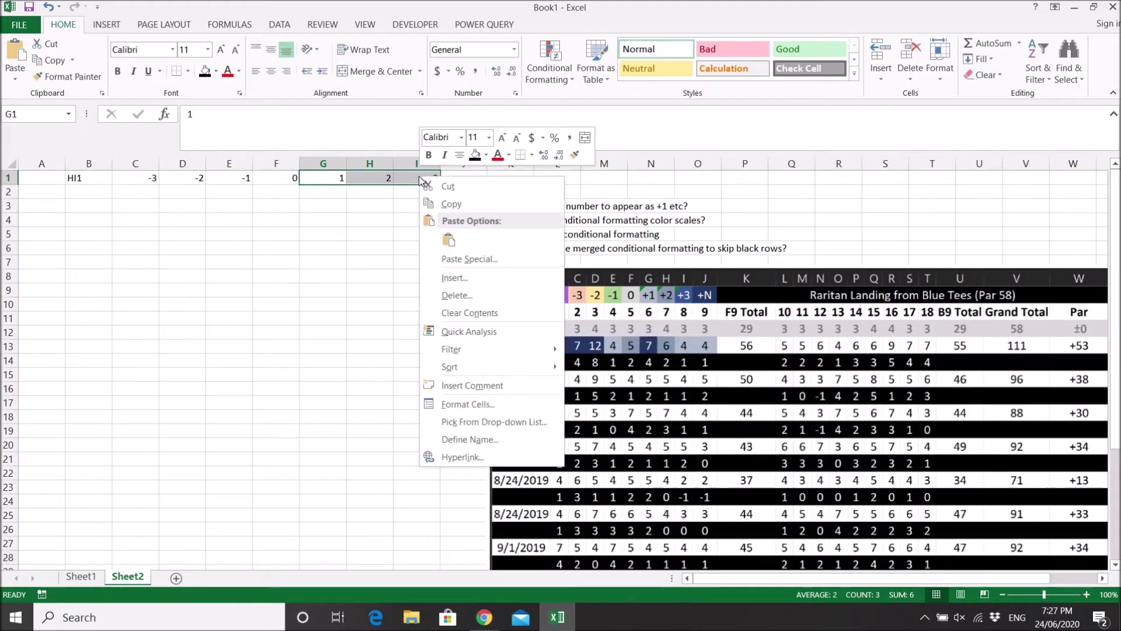
pyautogui.click(527, 403)
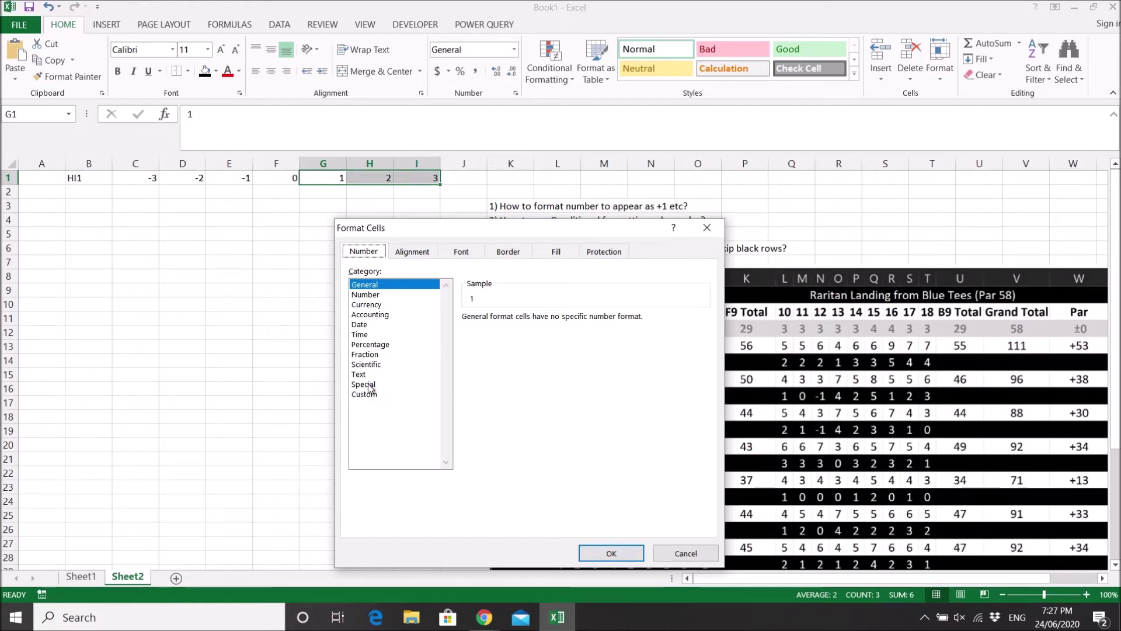
pyautogui.click(369, 384)
pyautogui.click(371, 395)
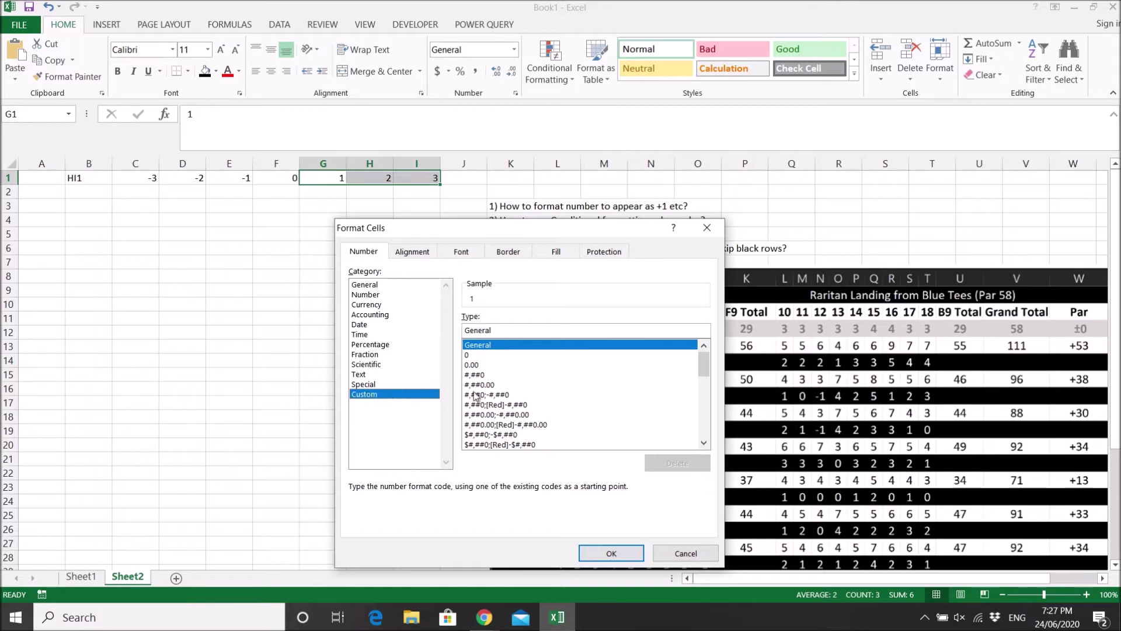
pyautogui.click(477, 355)
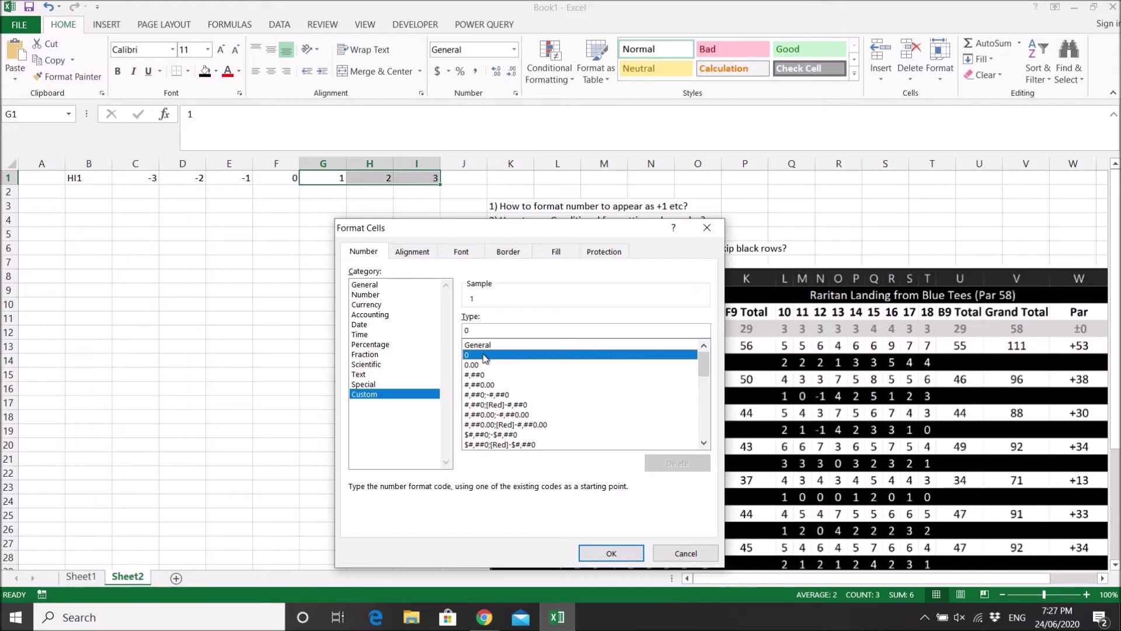
pyautogui.click(468, 330)
pyautogui.write('=')
pyautogui.press('BackSpace')
pyautogui.write('+')
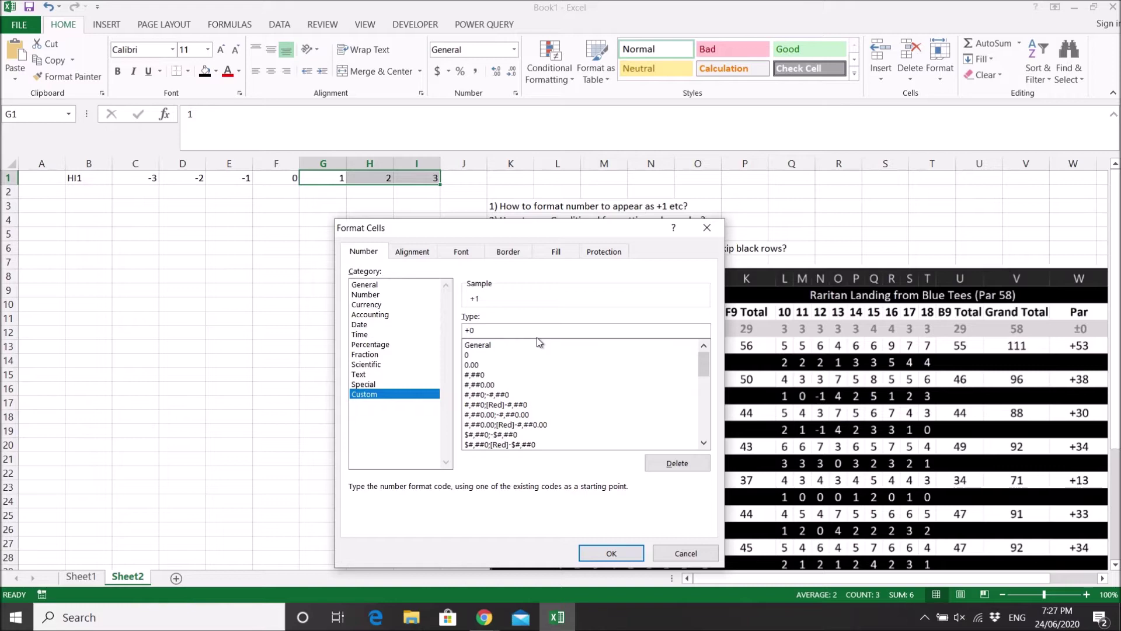
pyautogui.click(617, 556)
pyautogui.click(284, 261)
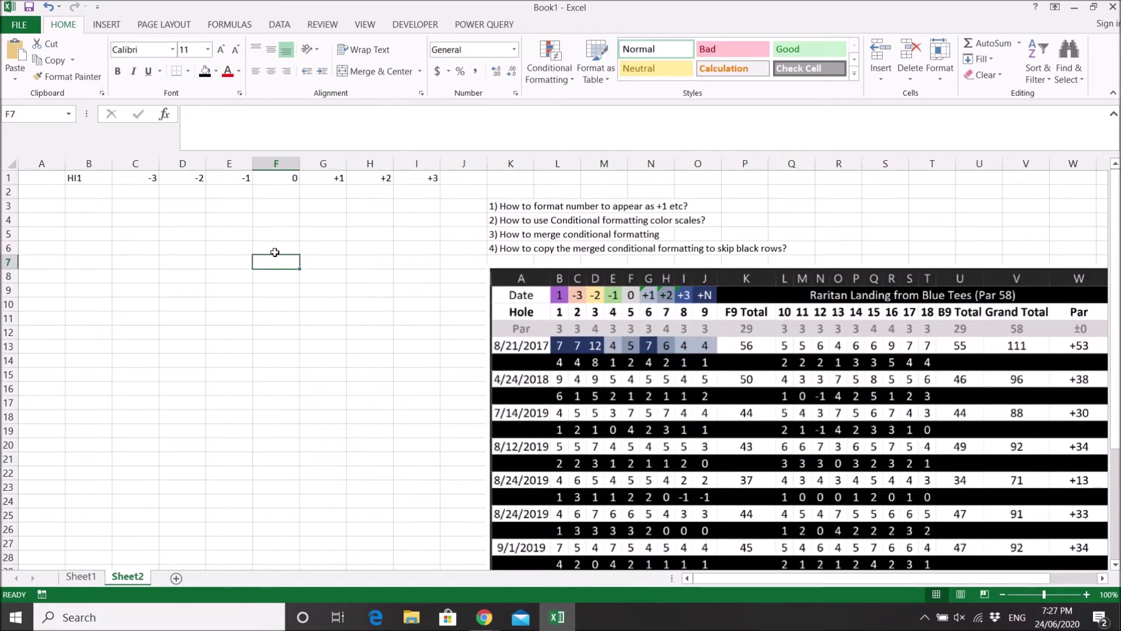
# Enter 5 in cell G1 to test the plus-sign number format, and undo the entry
pyautogui.click(324, 178)
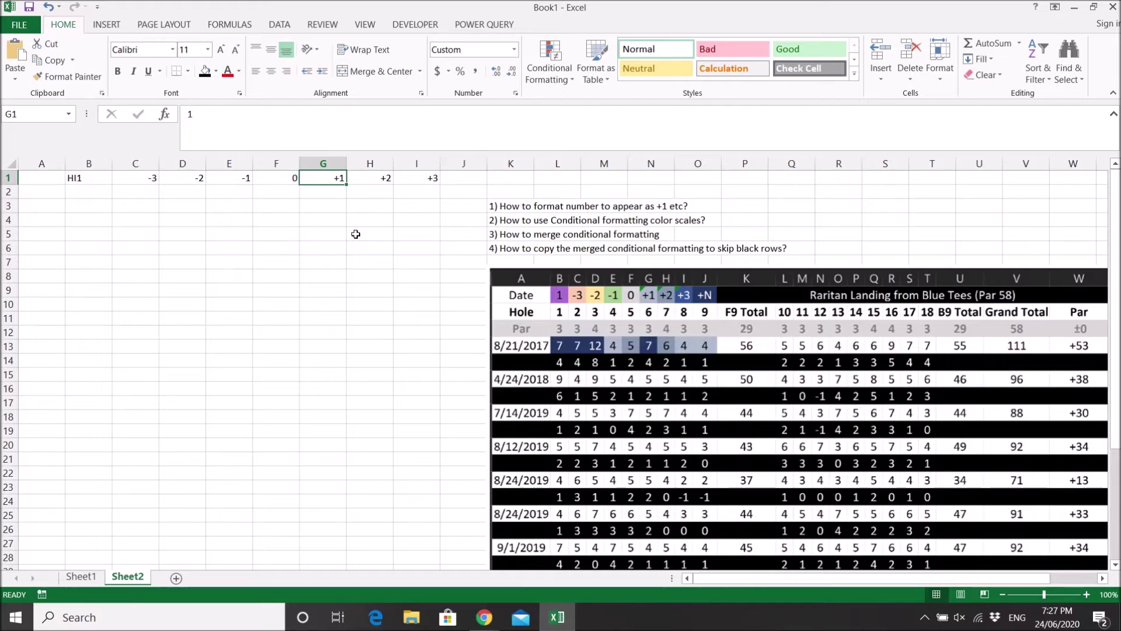
pyautogui.write('5')
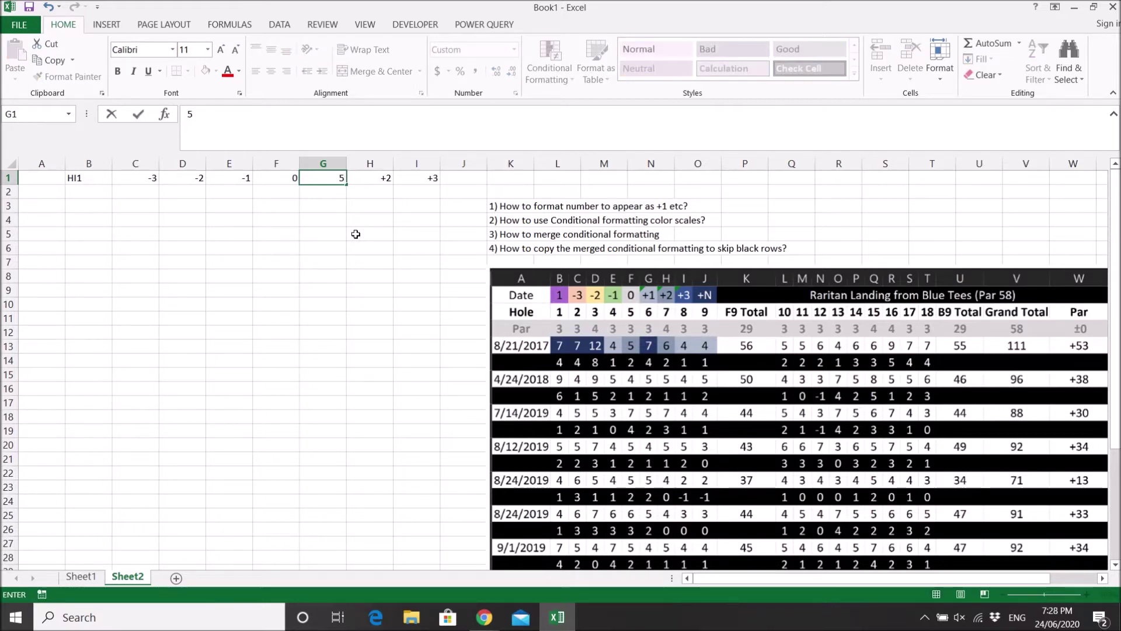
pyautogui.press('Return')
pyautogui.hotkey('ctrl', 'z')
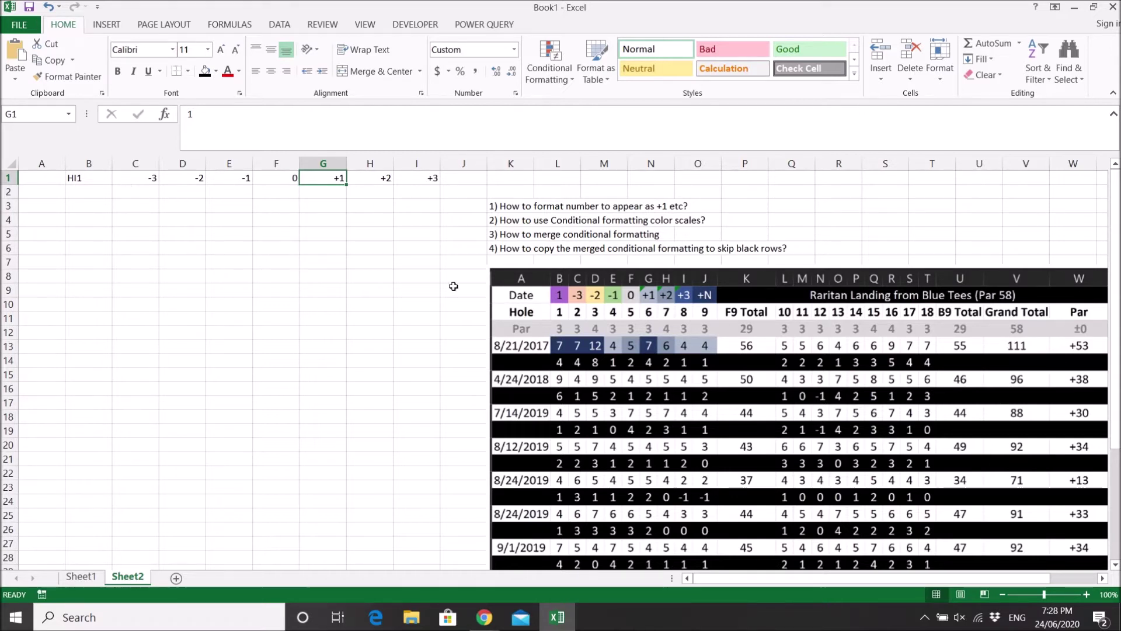
pyautogui.click(511, 222)
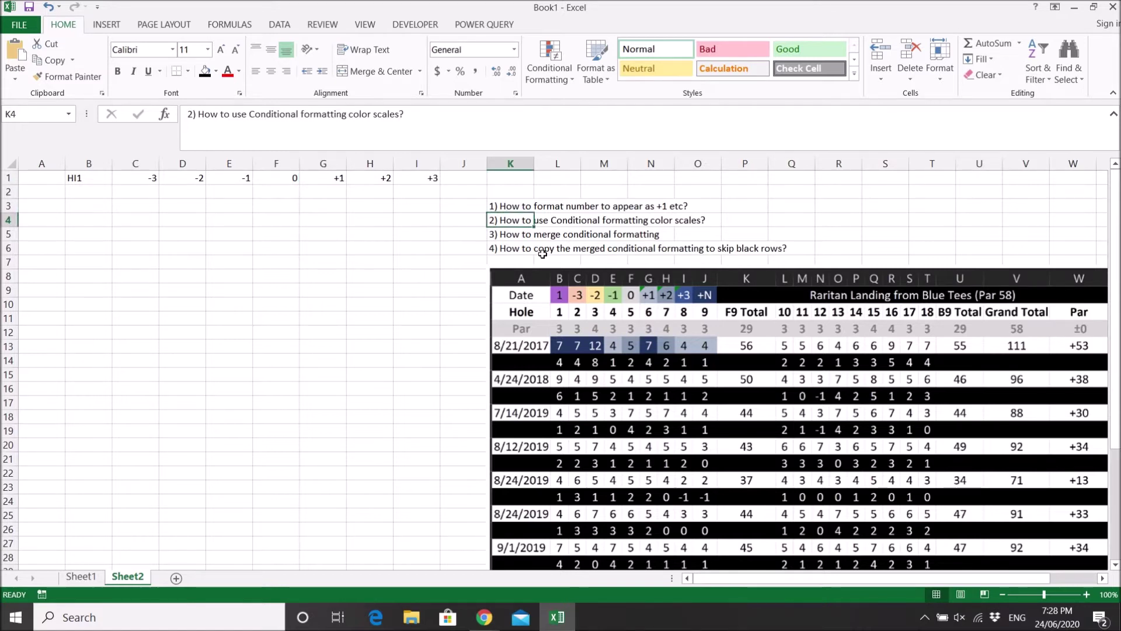
pyautogui.click(525, 237)
pyautogui.press('Up')
pyautogui.click(370, 234)
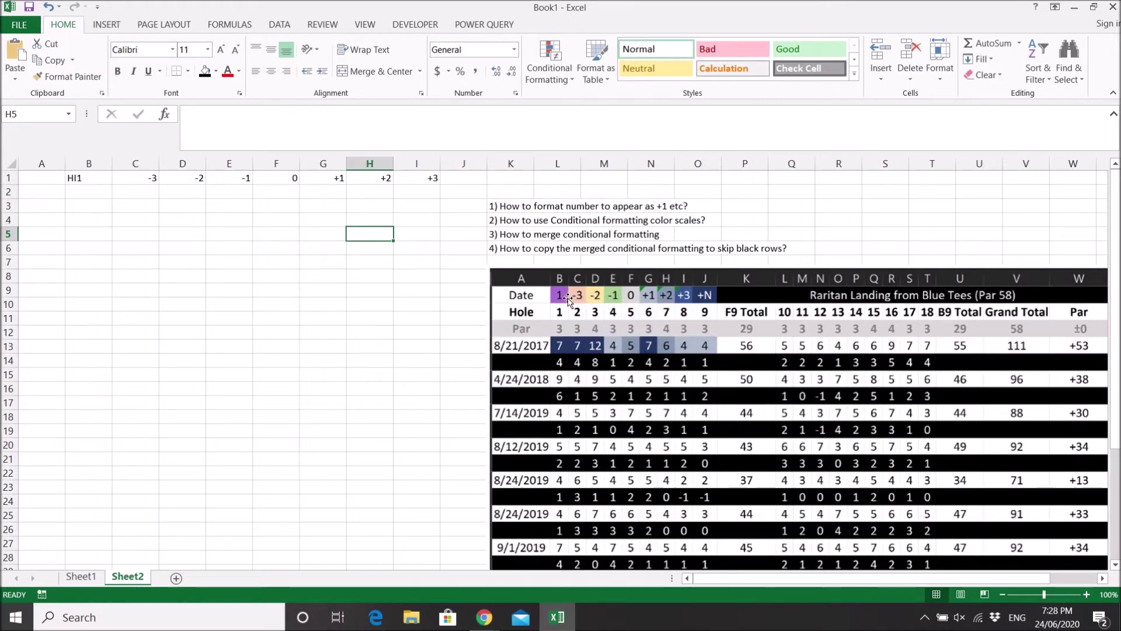
pyautogui.click(246, 250)
# Apply the Blue-White-Red color scale as conditional formatting to the scores in C1:I1
pyautogui.moveTo(117, 181); pyautogui.dragTo(410, 185)
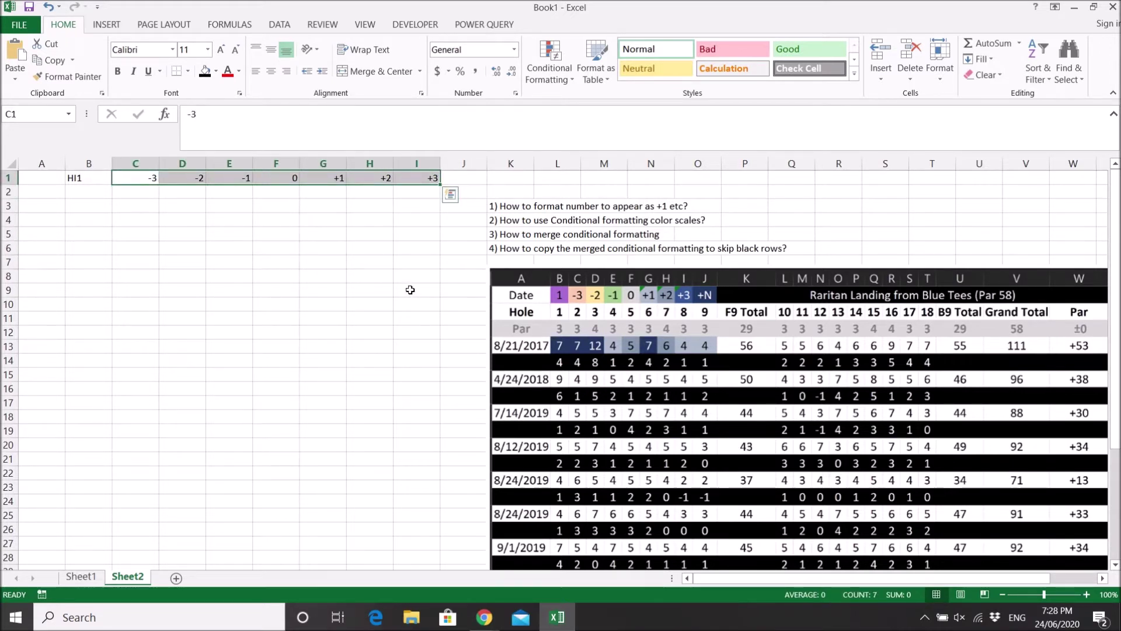
pyautogui.click(565, 80)
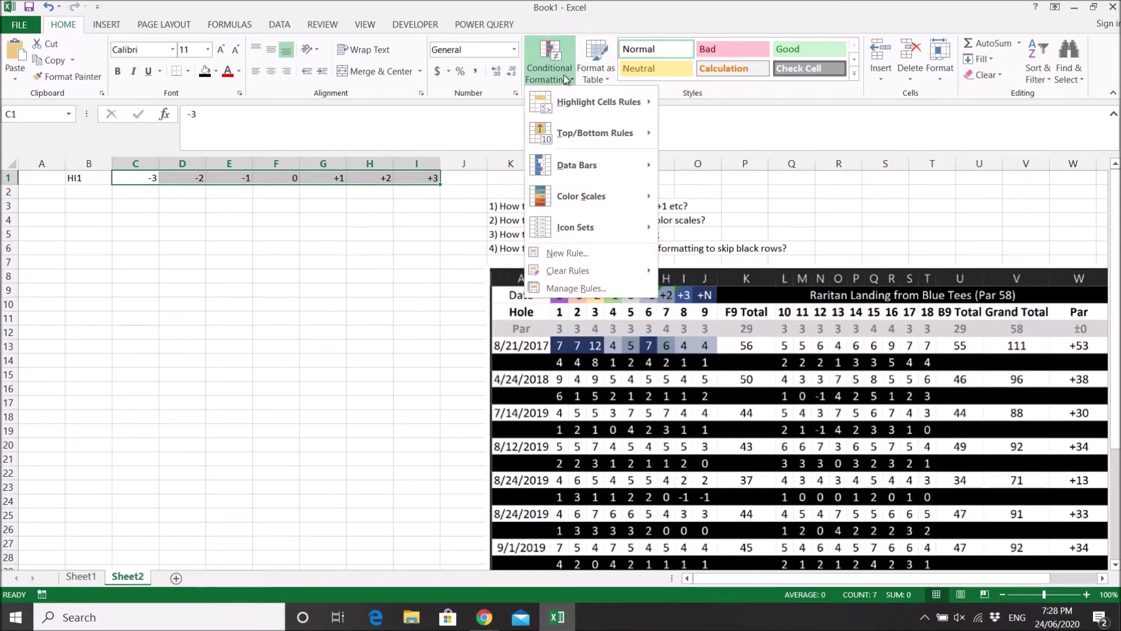
pyautogui.moveTo(575, 209)
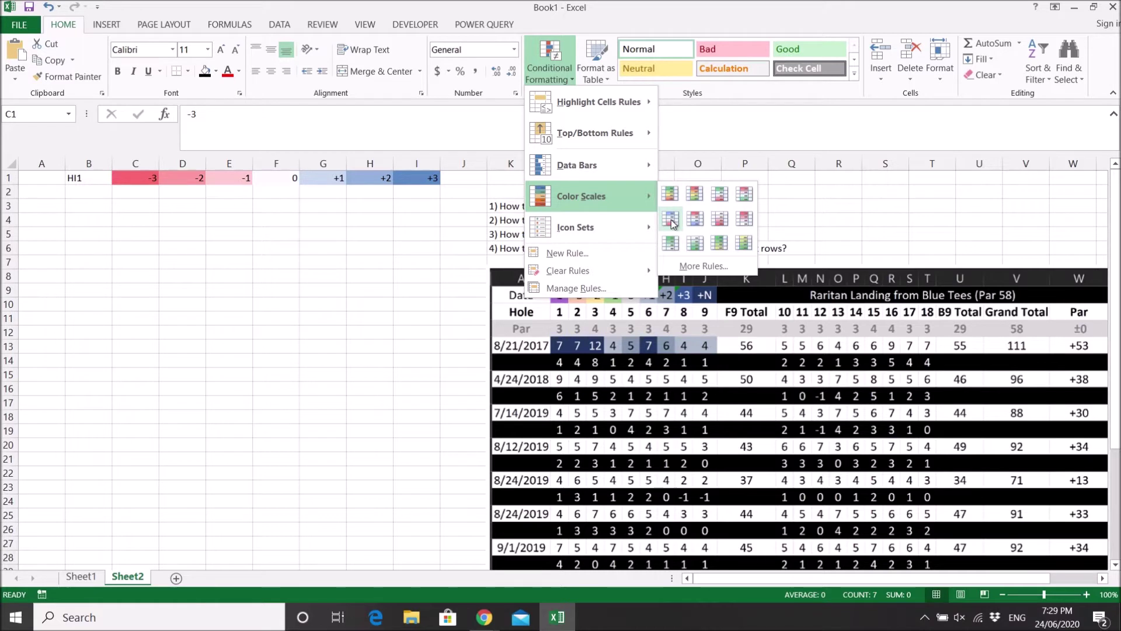
pyautogui.click(672, 221)
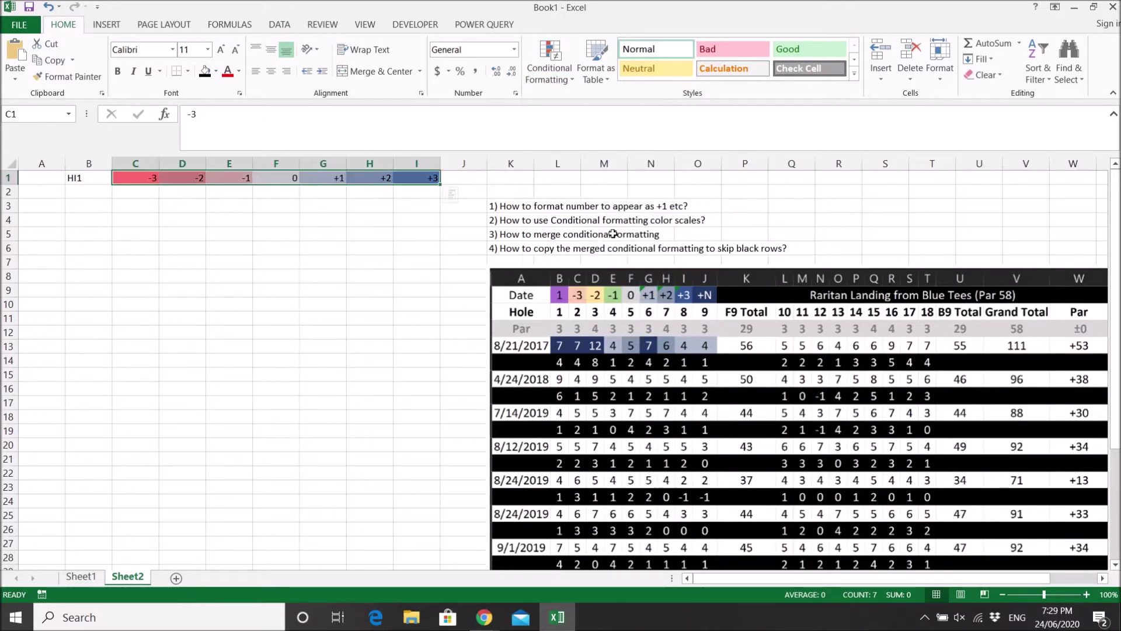
# Edit the color scale rule on C1:I1 so its minimum is a number with the value -3
pyautogui.click(549, 78)
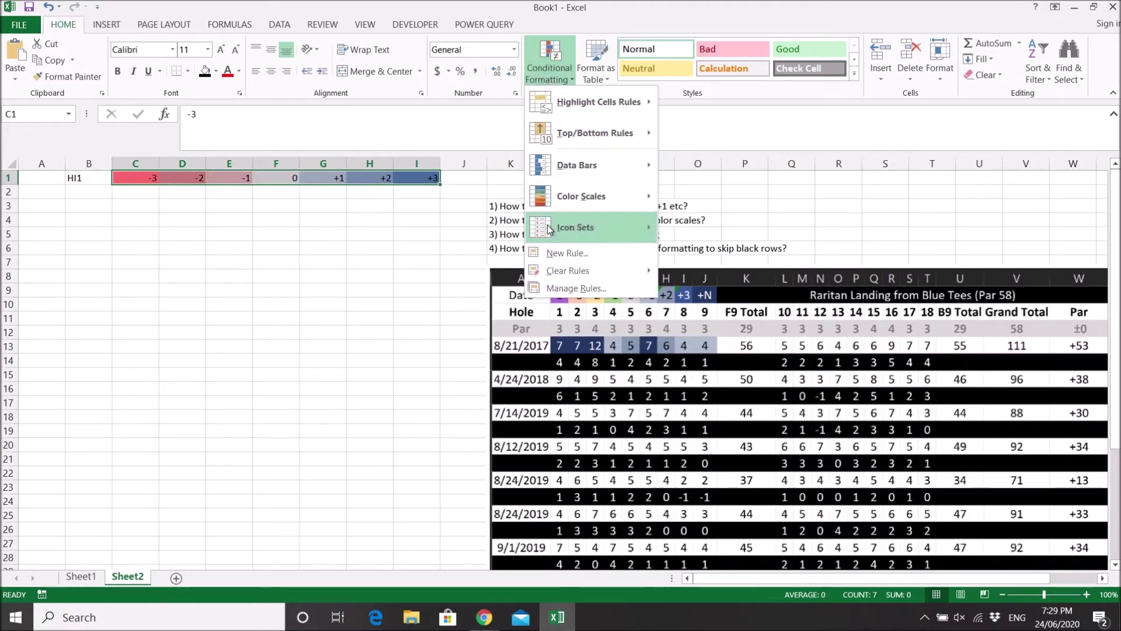
pyautogui.click(556, 289)
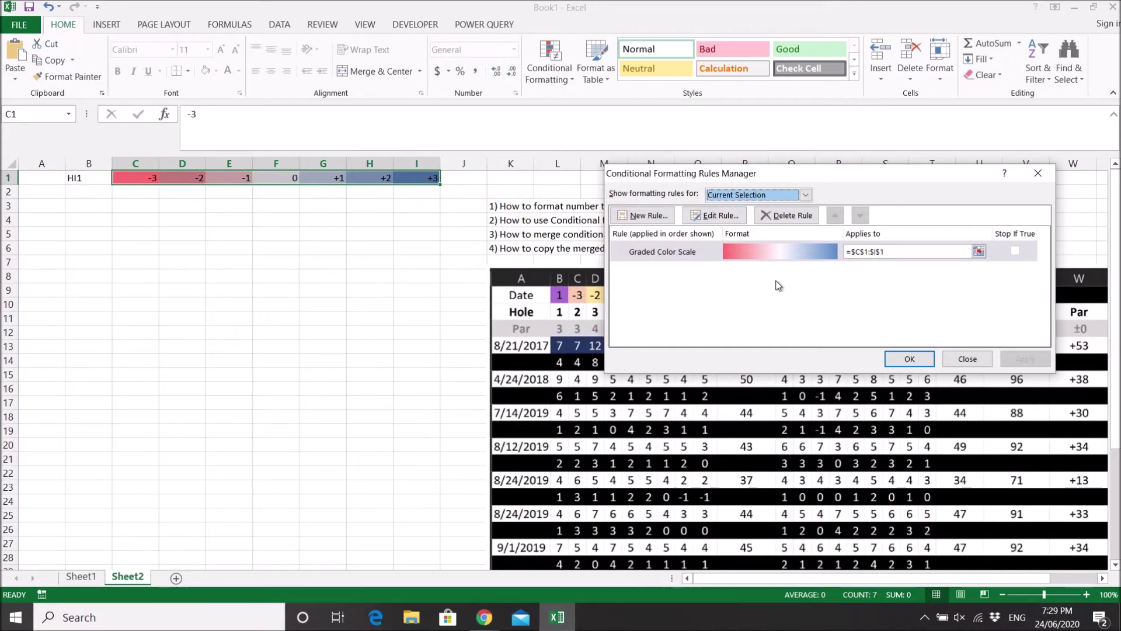
pyautogui.click(715, 216)
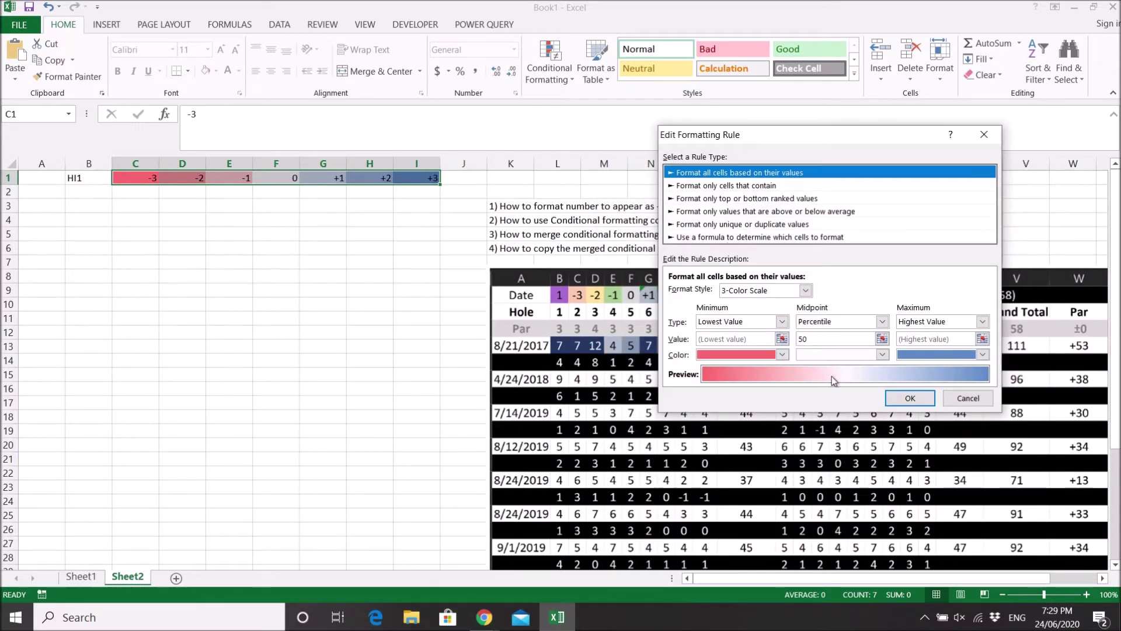
pyautogui.click(782, 322)
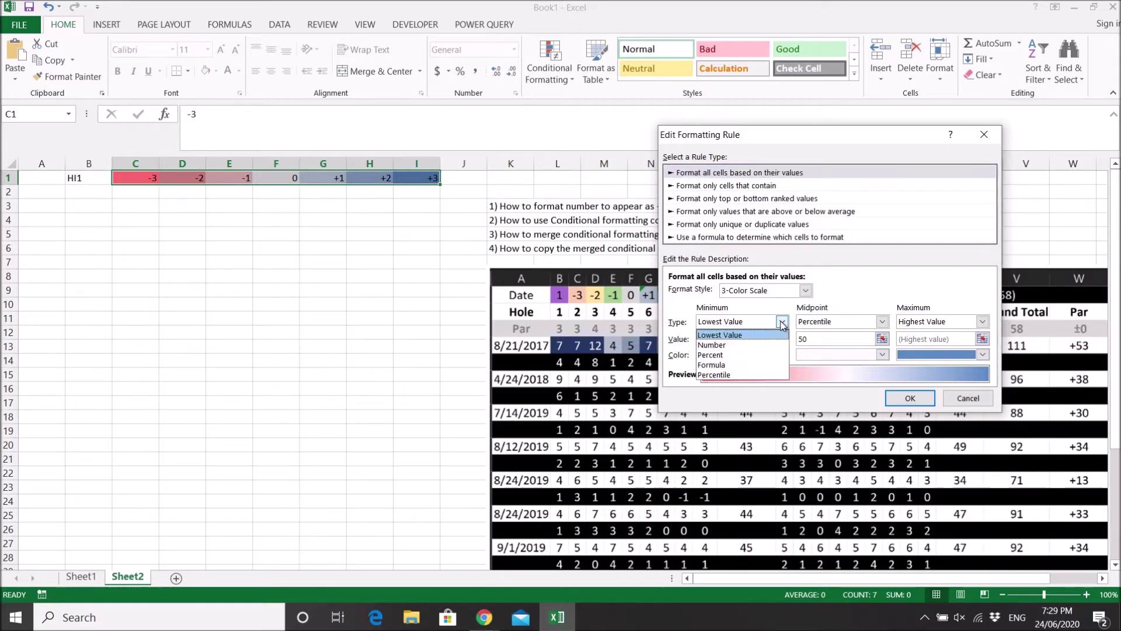
pyautogui.click(721, 345)
pyautogui.click(722, 339)
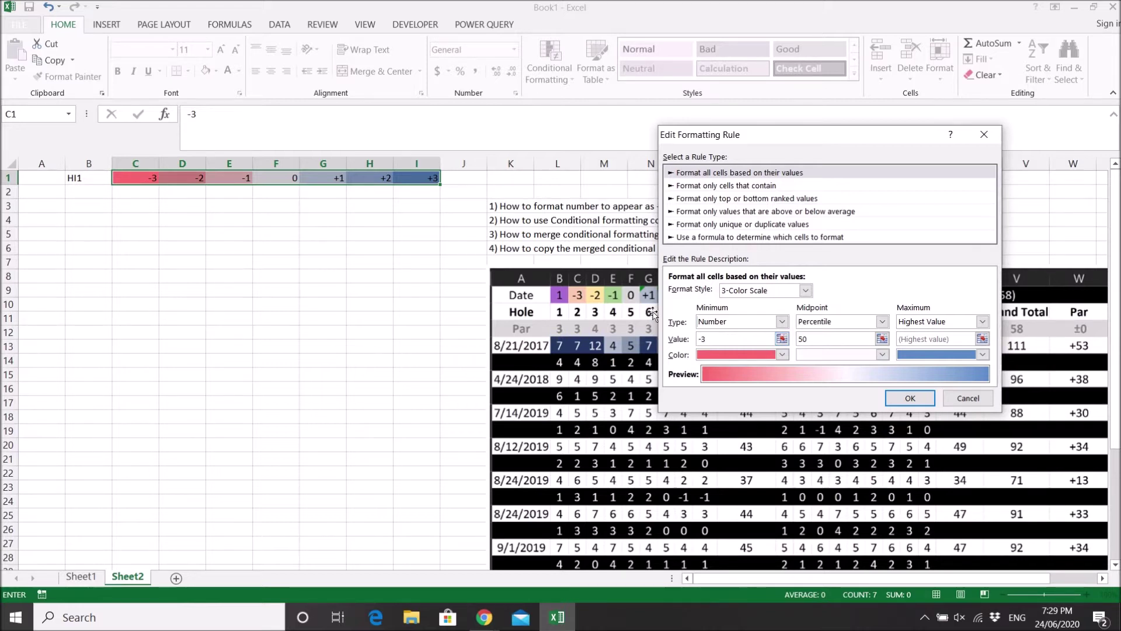
# Switch the rule's minimum type to Lowest Value and back to Number with the value -3
pyautogui.click(782, 321)
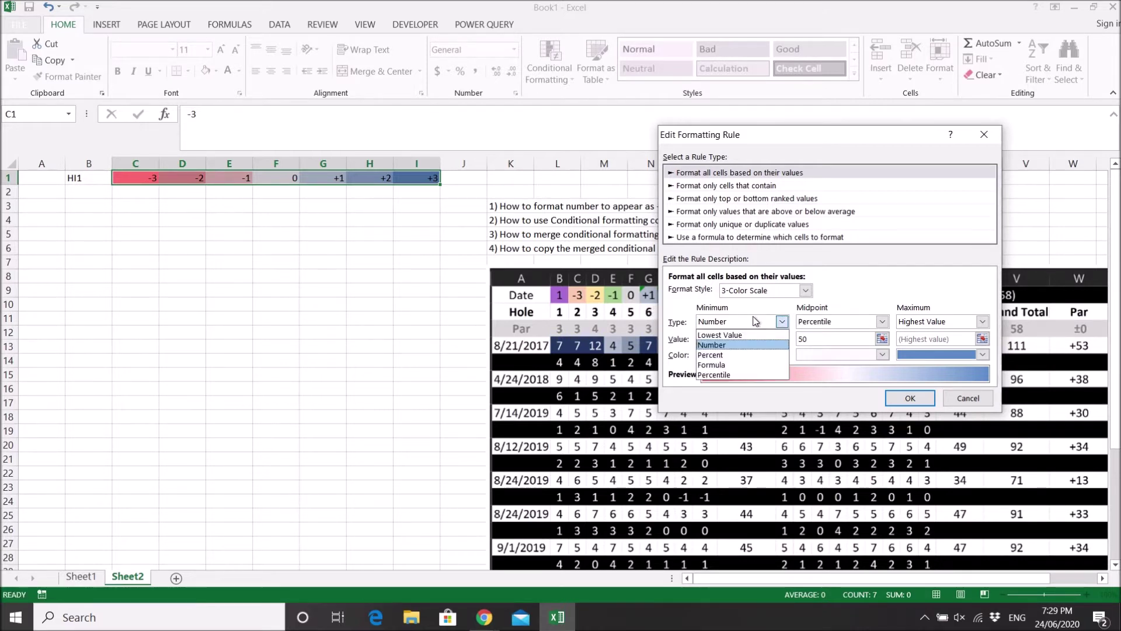
pyautogui.click(760, 333)
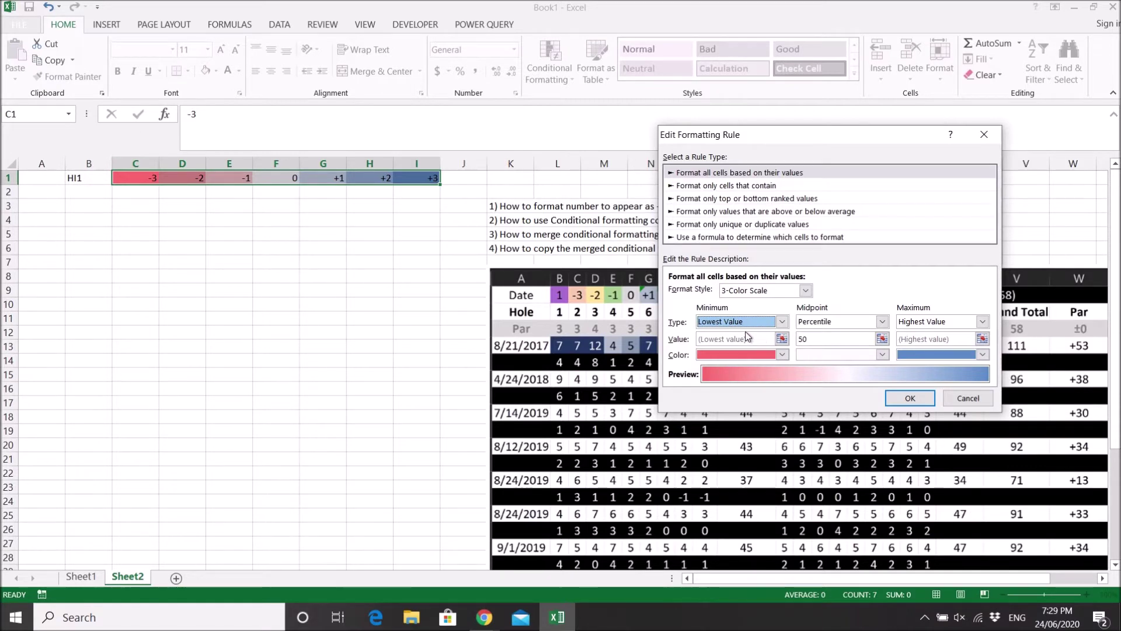
pyautogui.click(747, 323)
pyautogui.click(728, 344)
pyautogui.click(729, 341)
pyautogui.press('BackSpace')
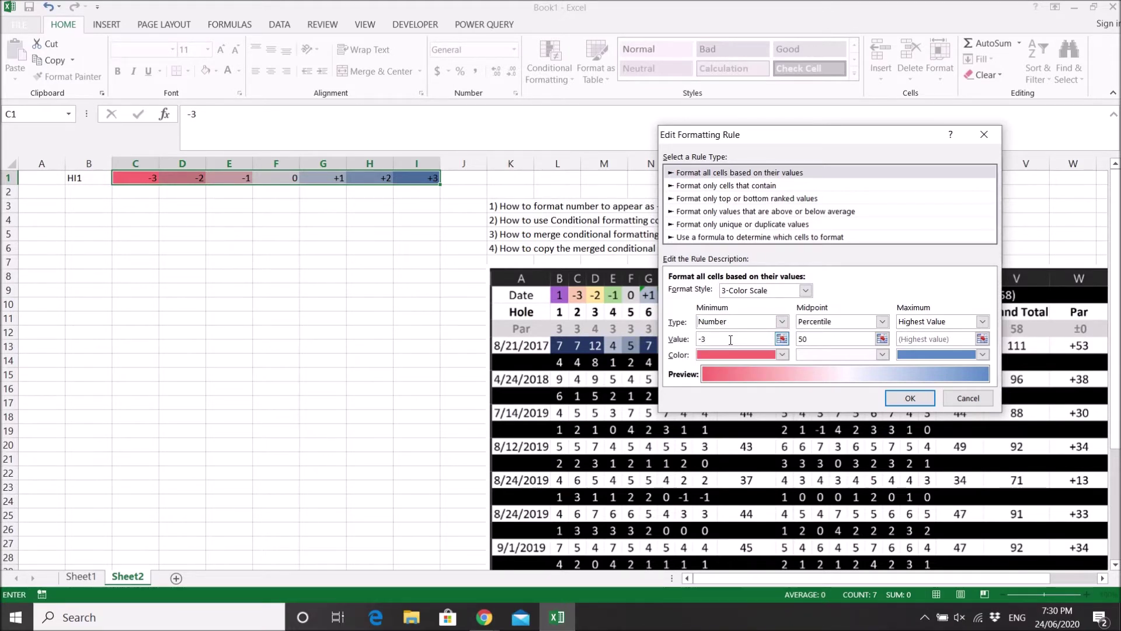
# Set the color scale's midpoint type to Number with the value 0
pyautogui.click(884, 320)
pyautogui.click(883, 321)
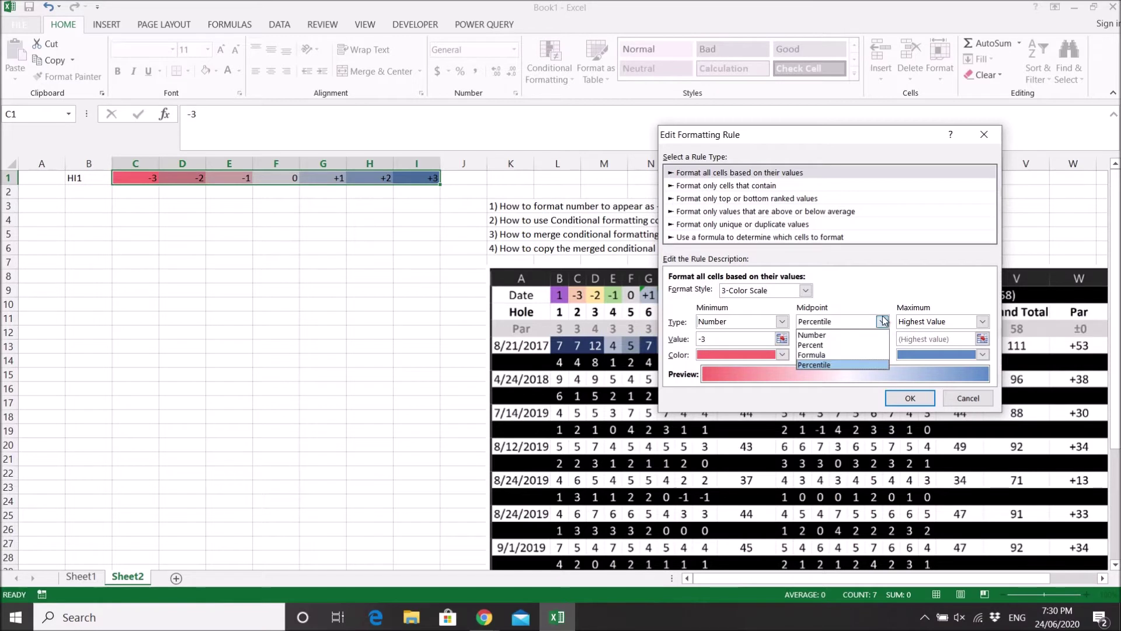
pyautogui.click(813, 335)
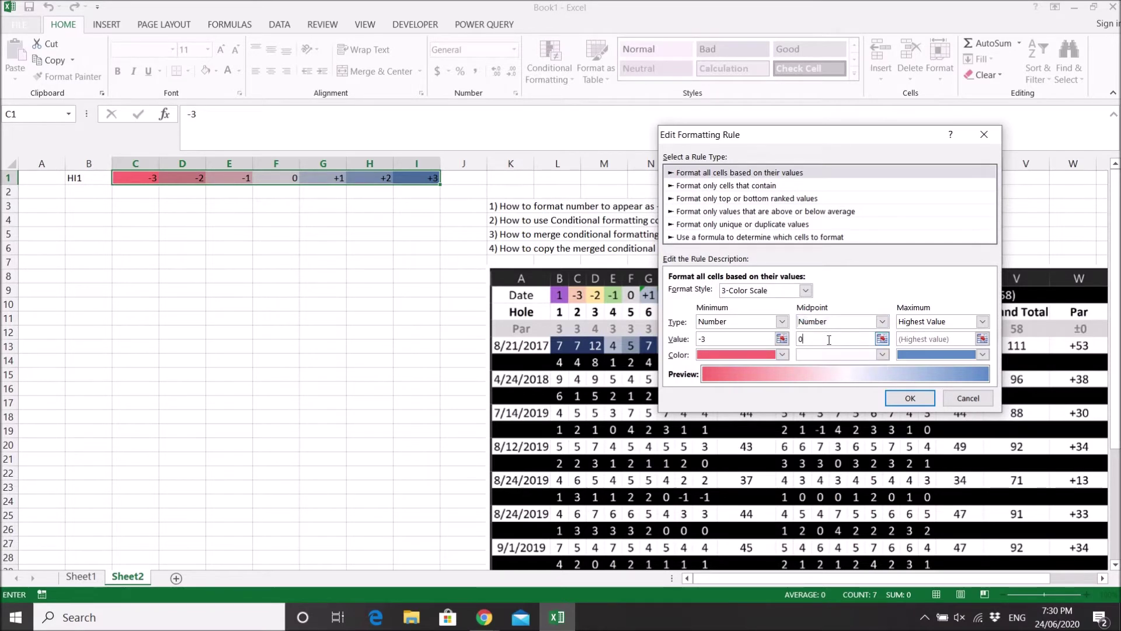
pyautogui.click(883, 321)
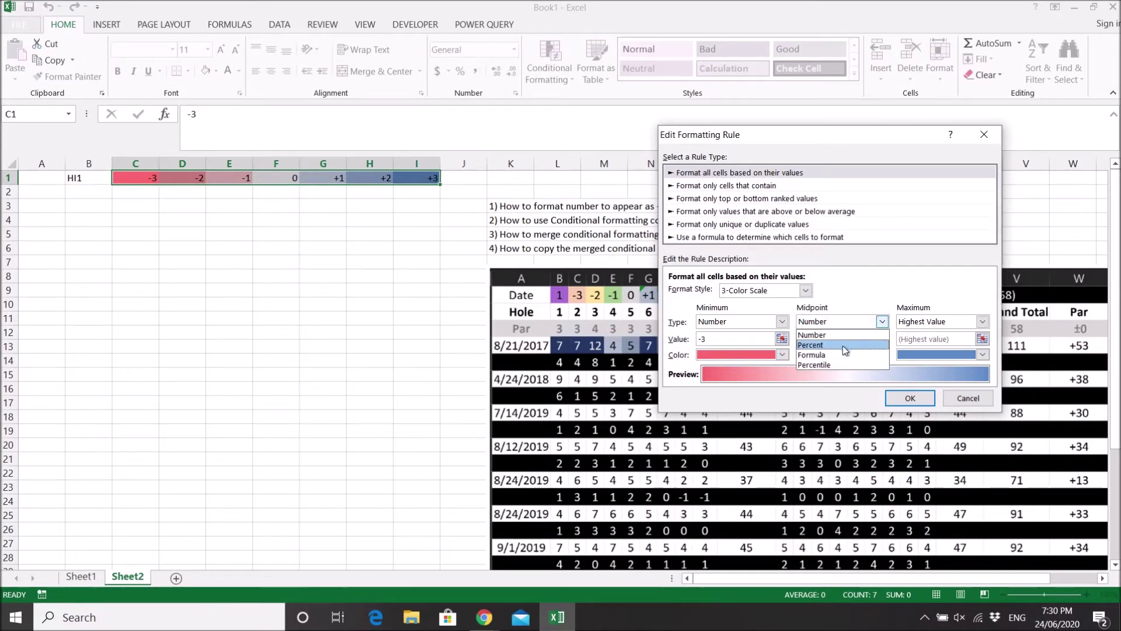
pyautogui.click(880, 282)
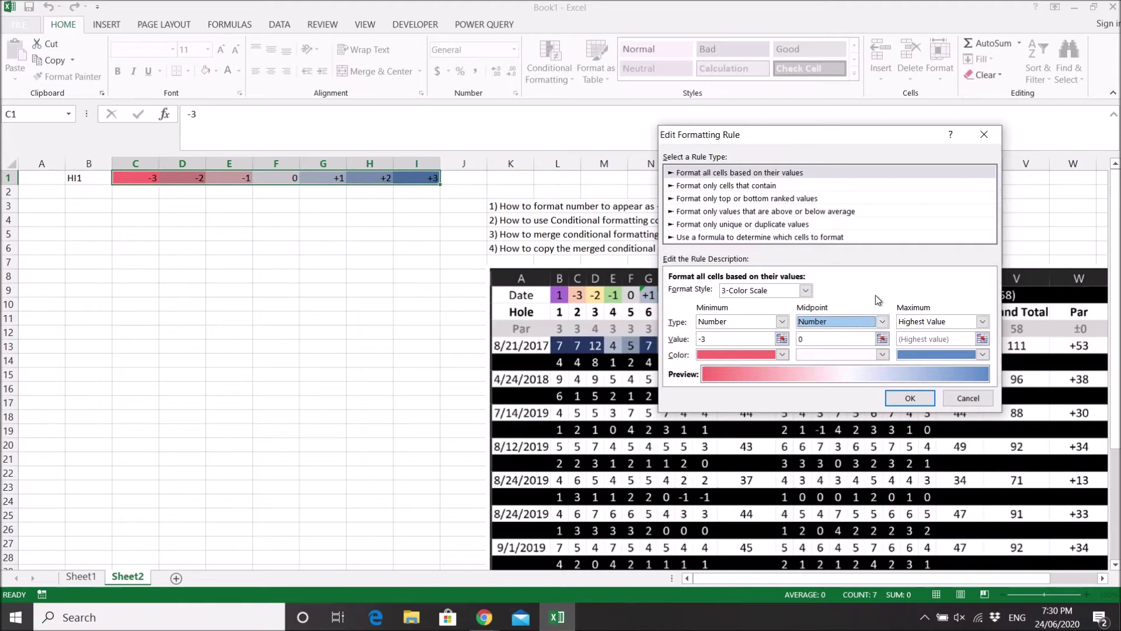
# Set the midpoint color to standard green and apply the edited color scale rule to the score row
pyautogui.click(883, 355)
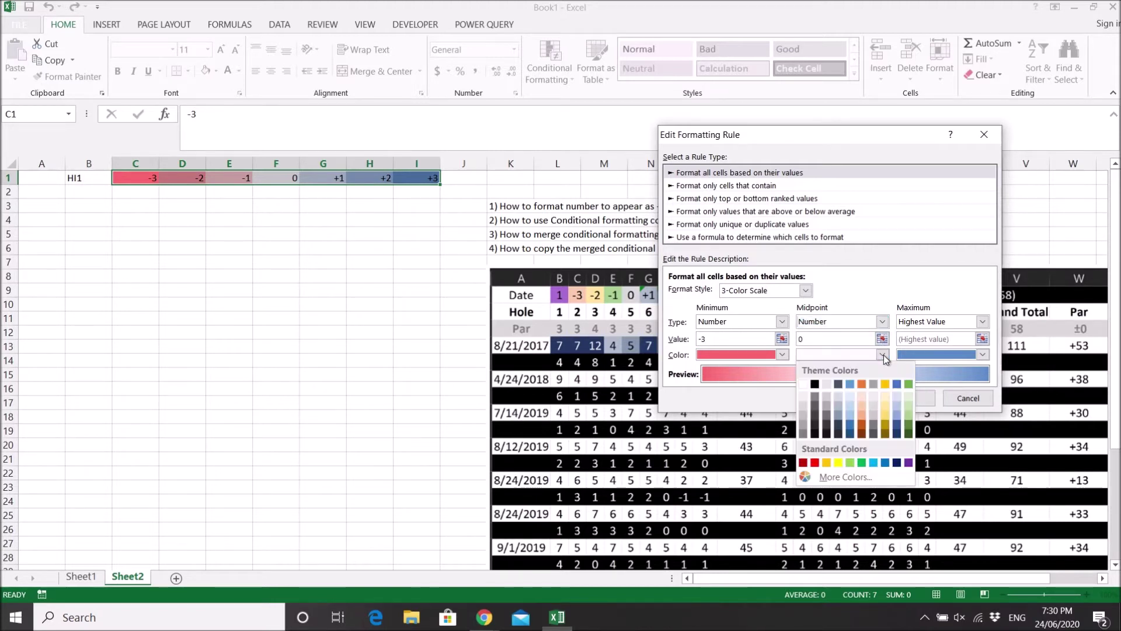
pyautogui.click(861, 462)
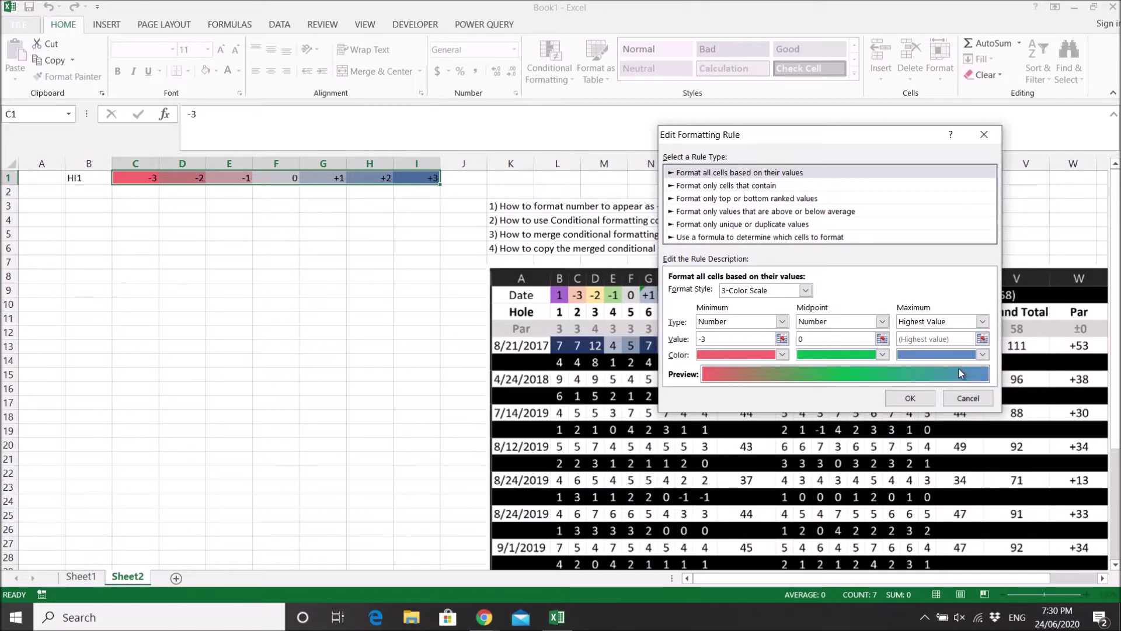
pyautogui.click(915, 399)
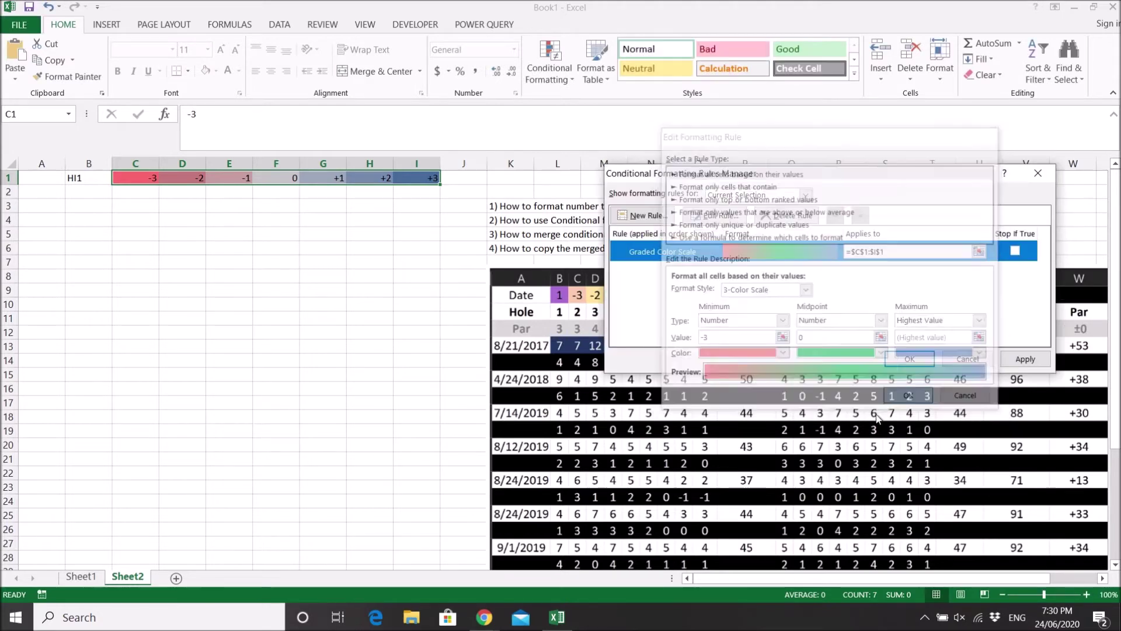
pyautogui.click(1026, 358)
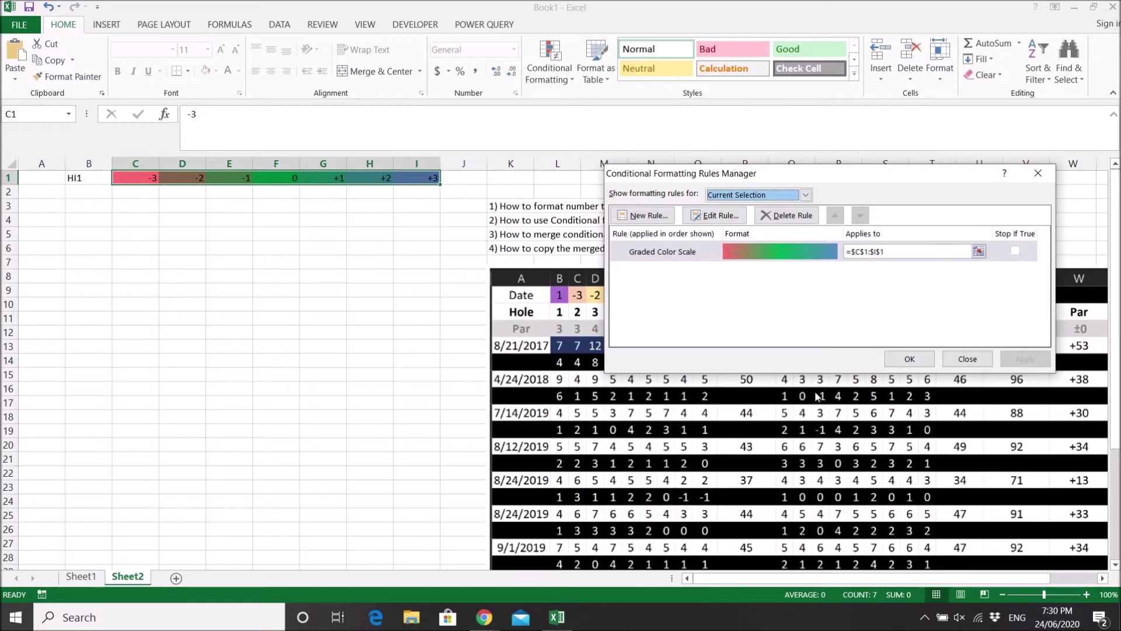
pyautogui.click(964, 359)
pyautogui.click(229, 333)
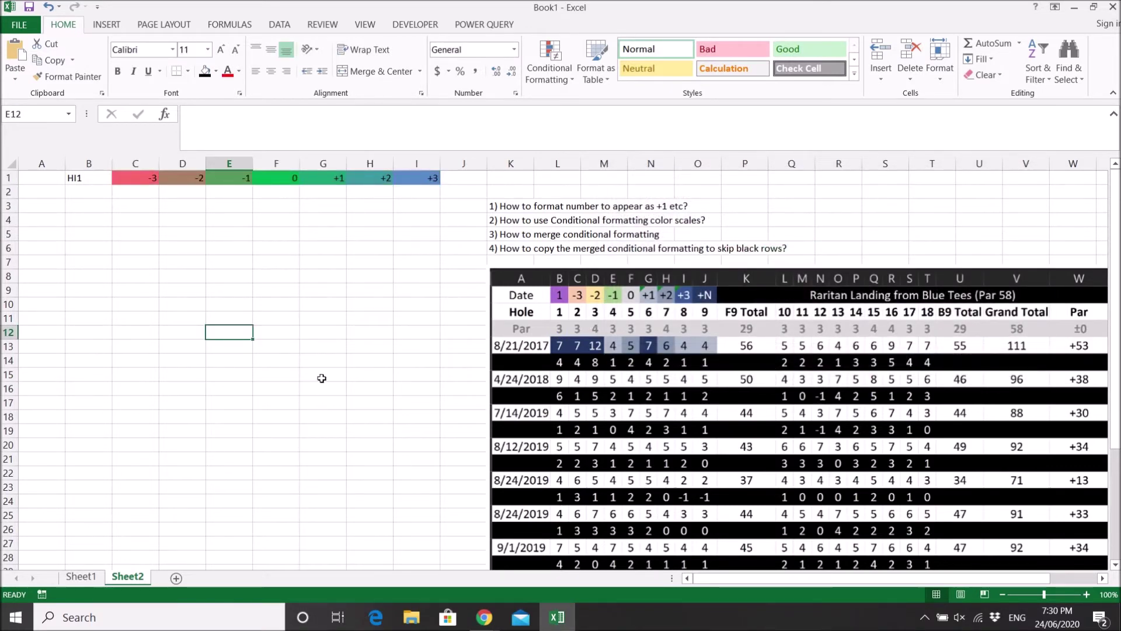
pyautogui.click(175, 220)
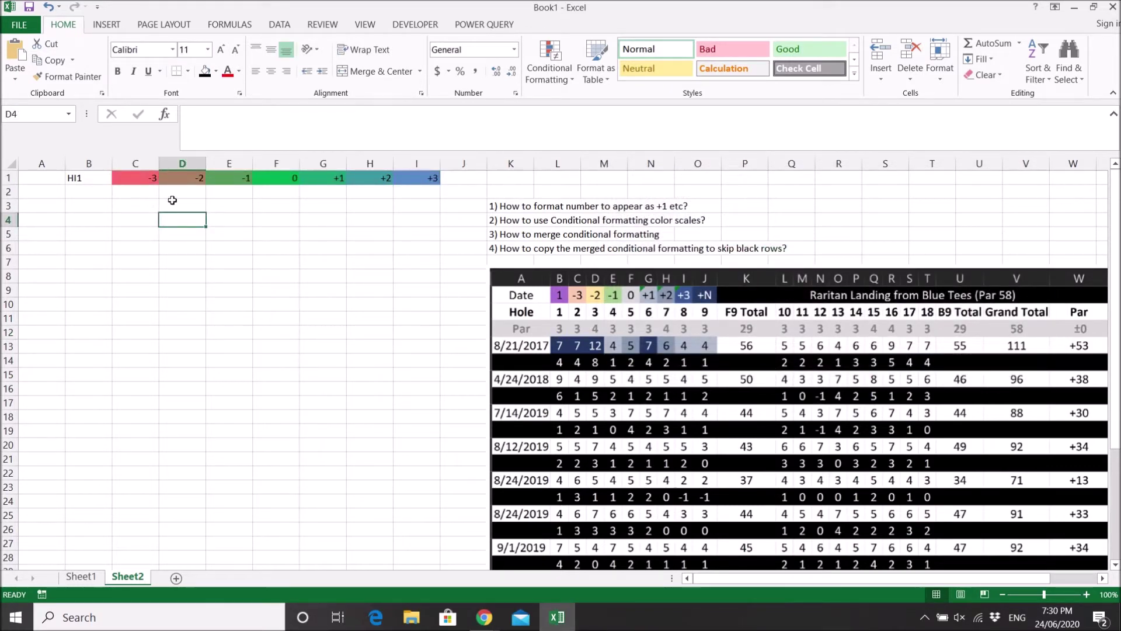
pyautogui.moveTo(416, 178); pyautogui.dragTo(135, 177)
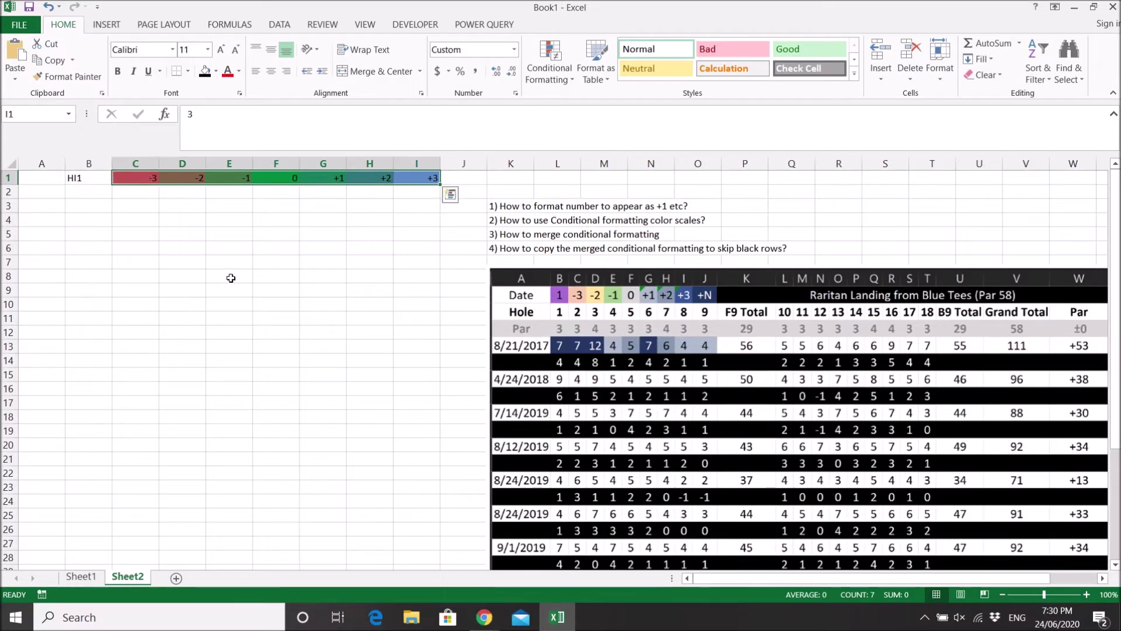
pyautogui.click(570, 80)
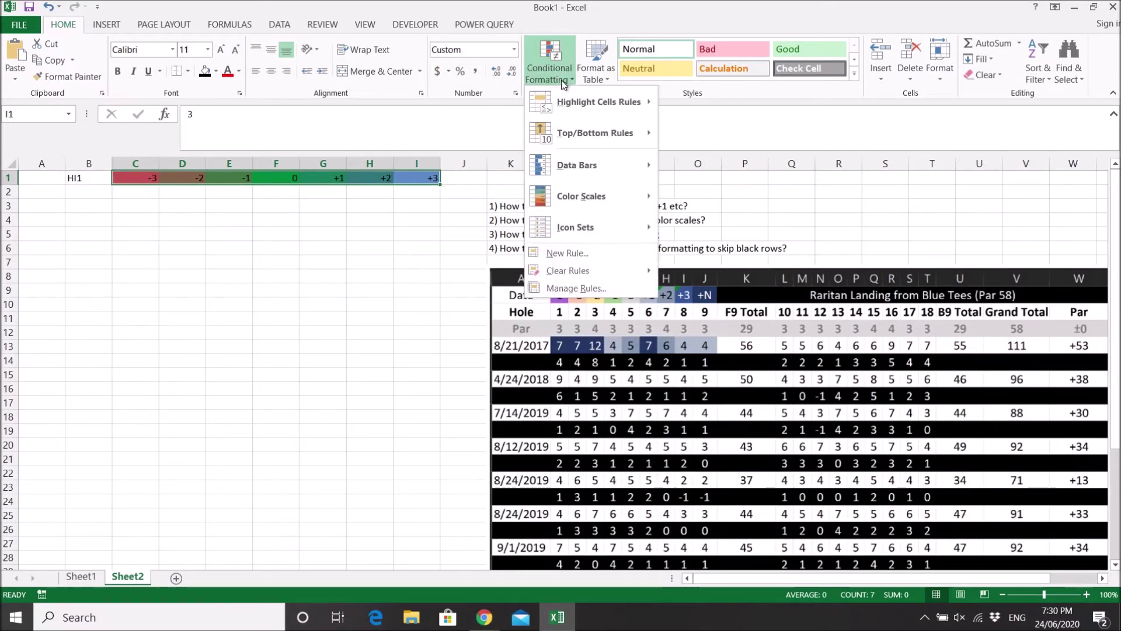
pyautogui.moveTo(619, 197)
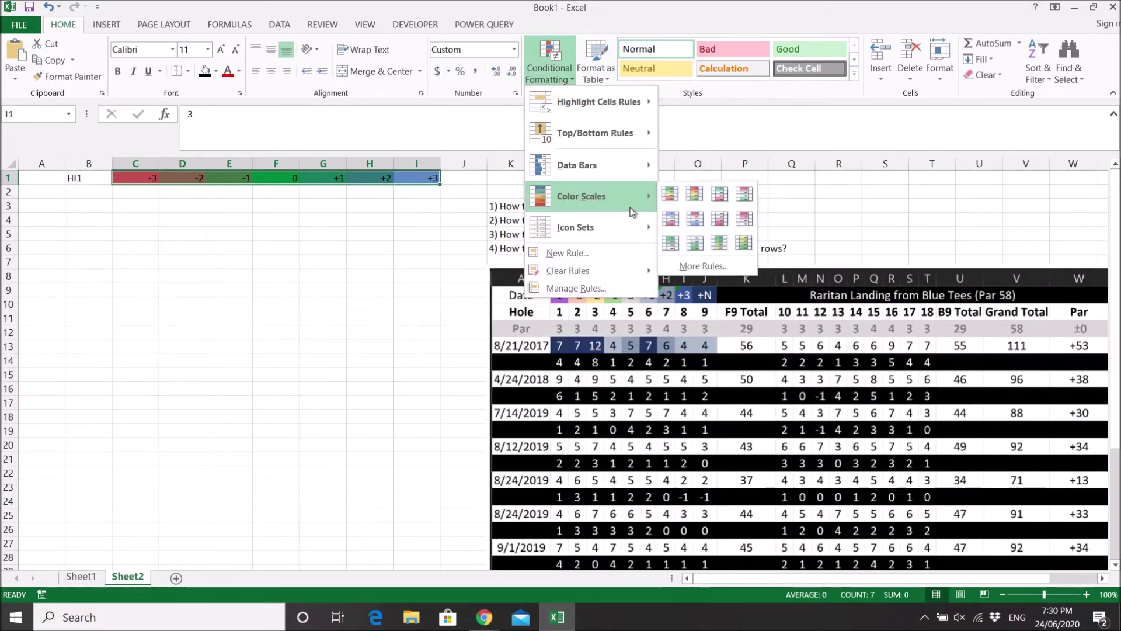
pyautogui.click(697, 266)
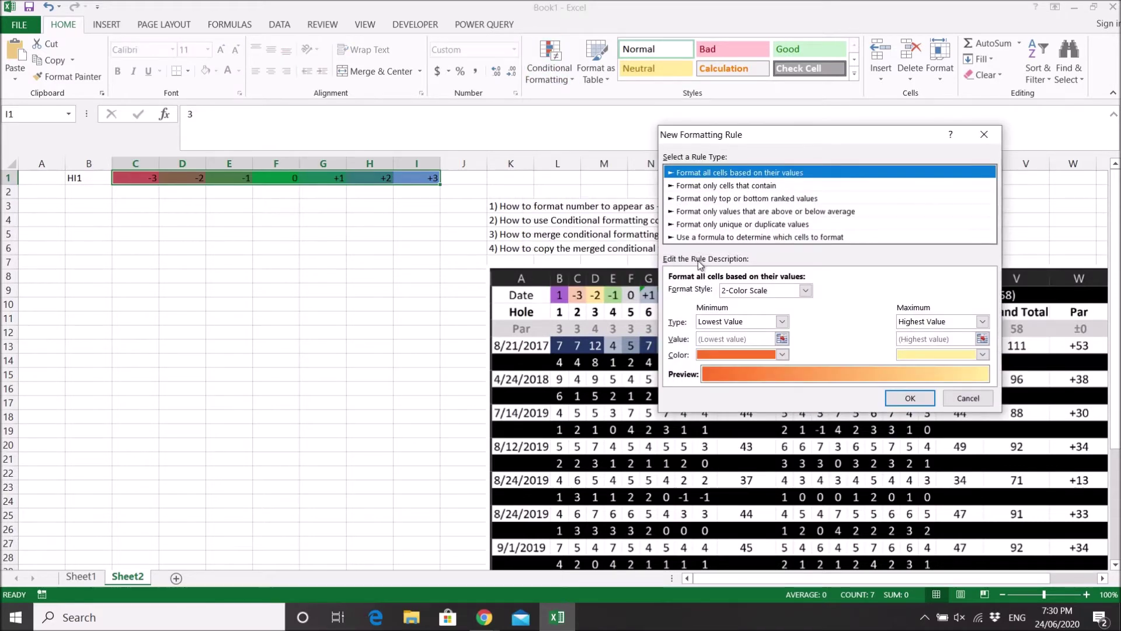
pyautogui.click(968, 398)
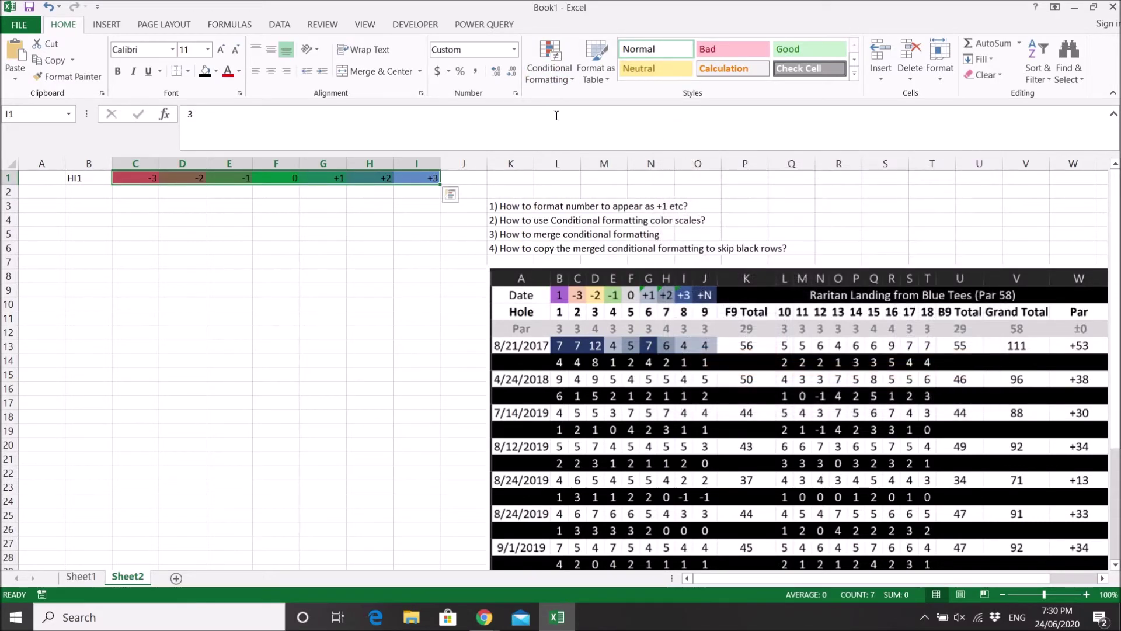
pyautogui.click(370, 248)
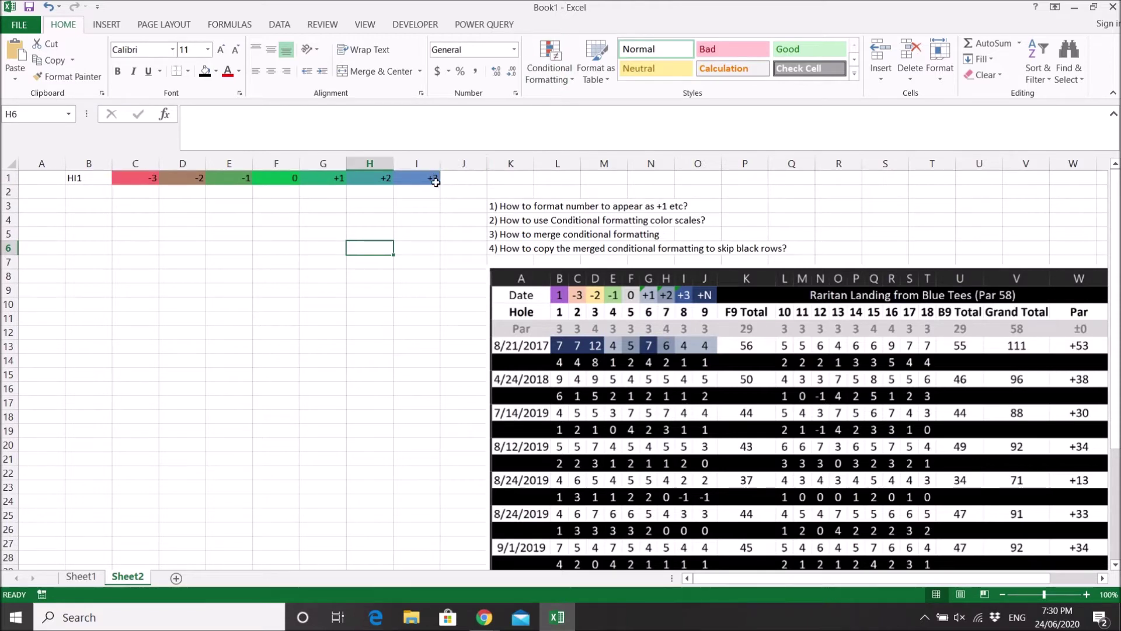
# Edit the color scale rule among this worksheet's rules, setting its midpoint color to white, and apply the change
pyautogui.click(549, 77)
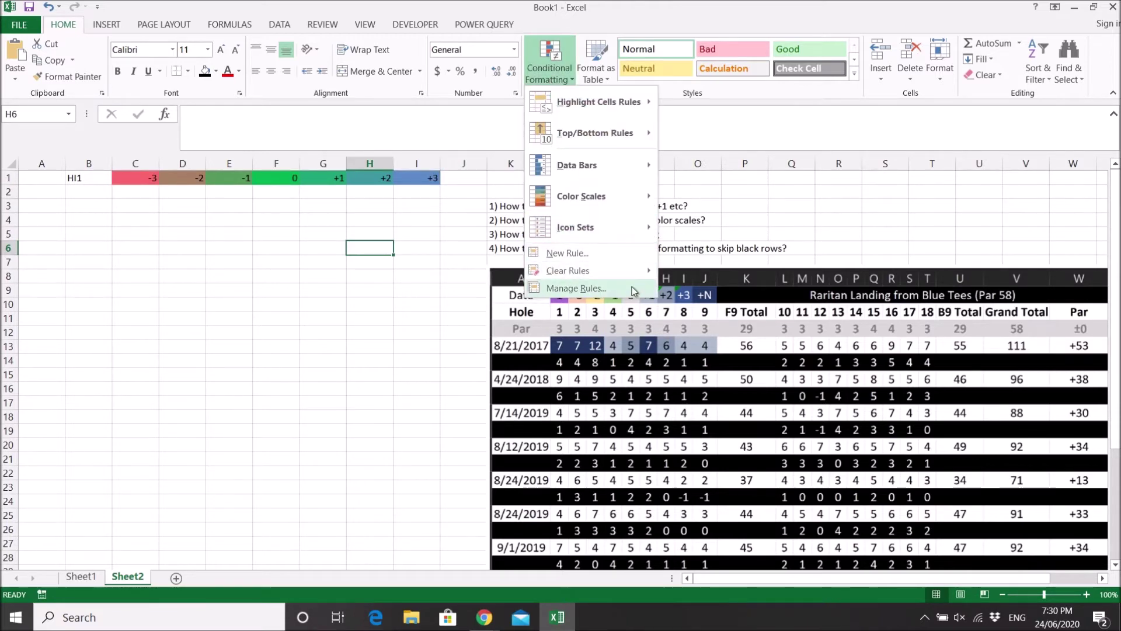
pyautogui.click(570, 284)
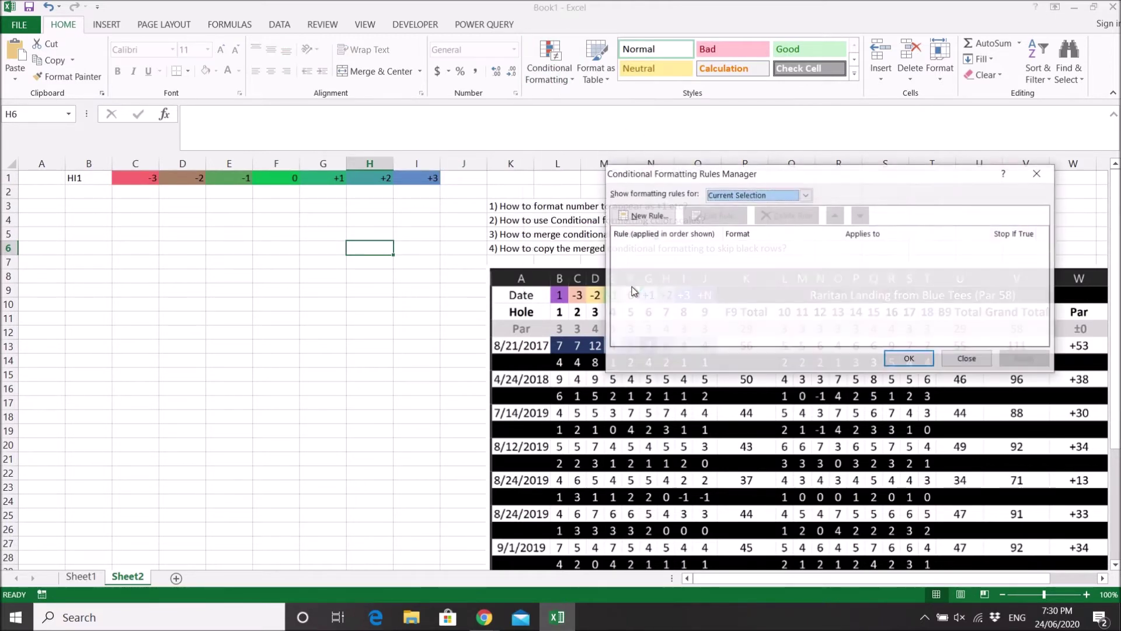
pyautogui.click(804, 195)
pyautogui.click(758, 220)
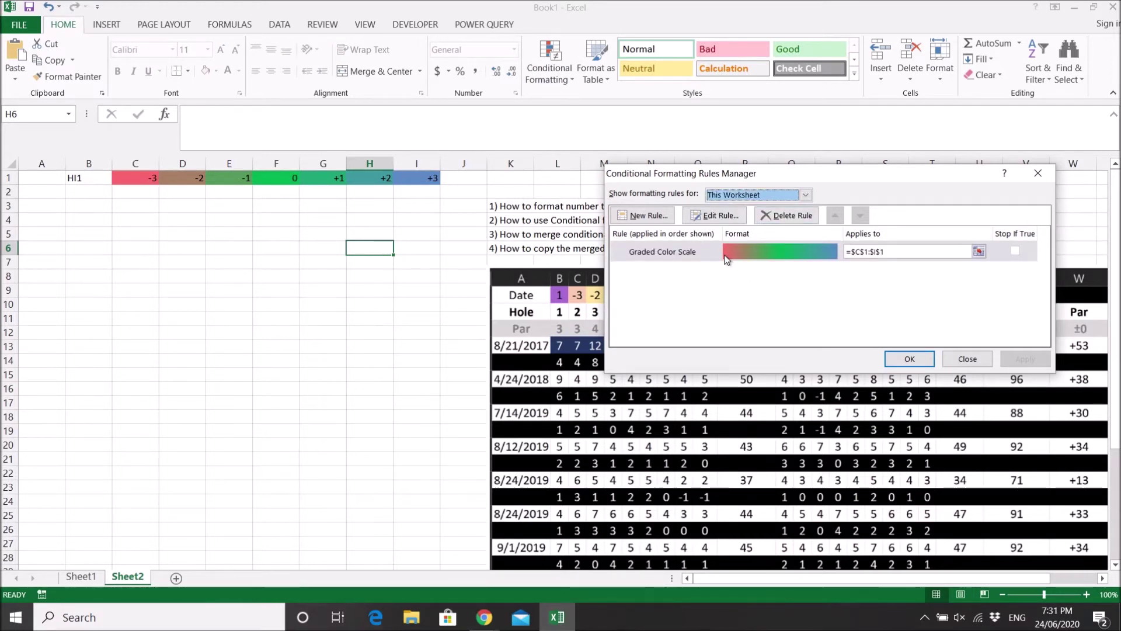
pyautogui.click(712, 216)
pyautogui.click(883, 355)
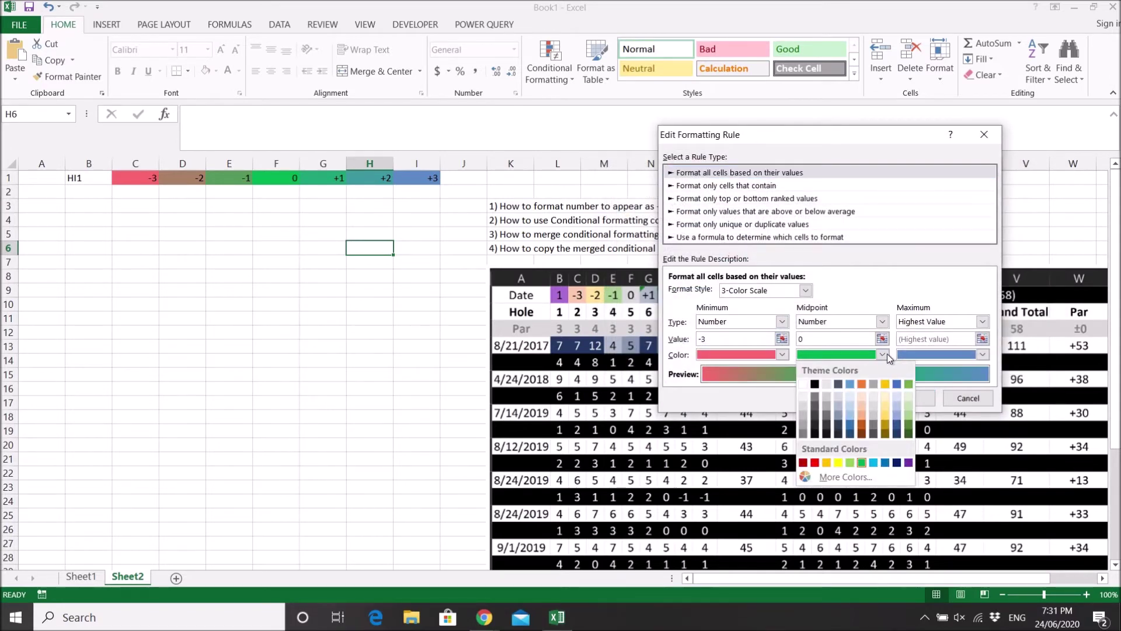
pyautogui.click(811, 399)
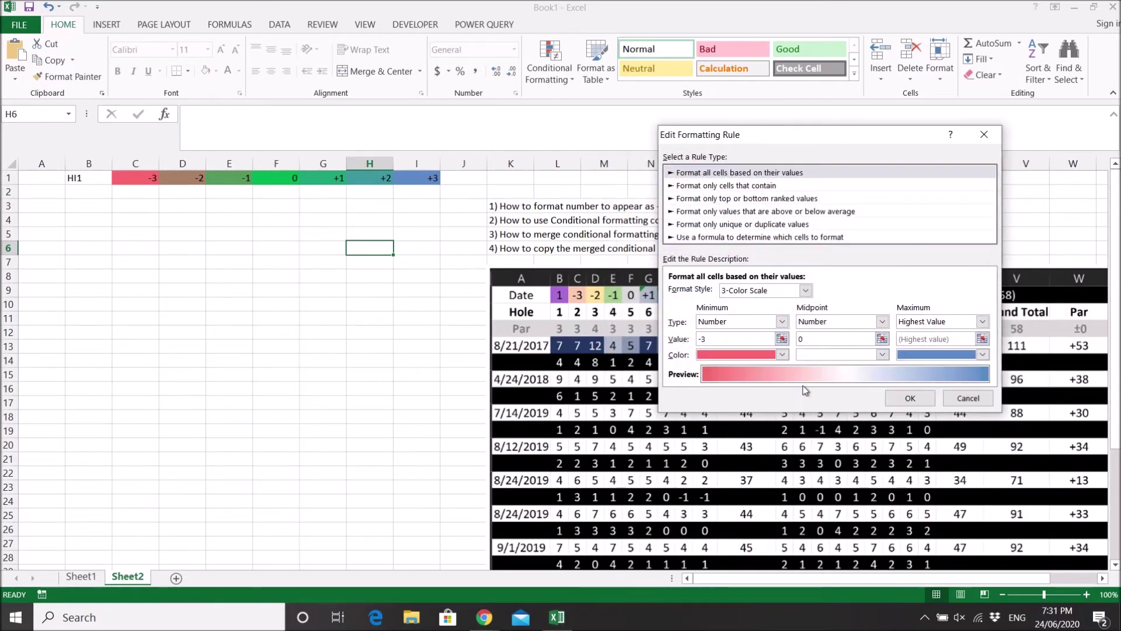
pyautogui.click(903, 399)
pyautogui.click(1021, 356)
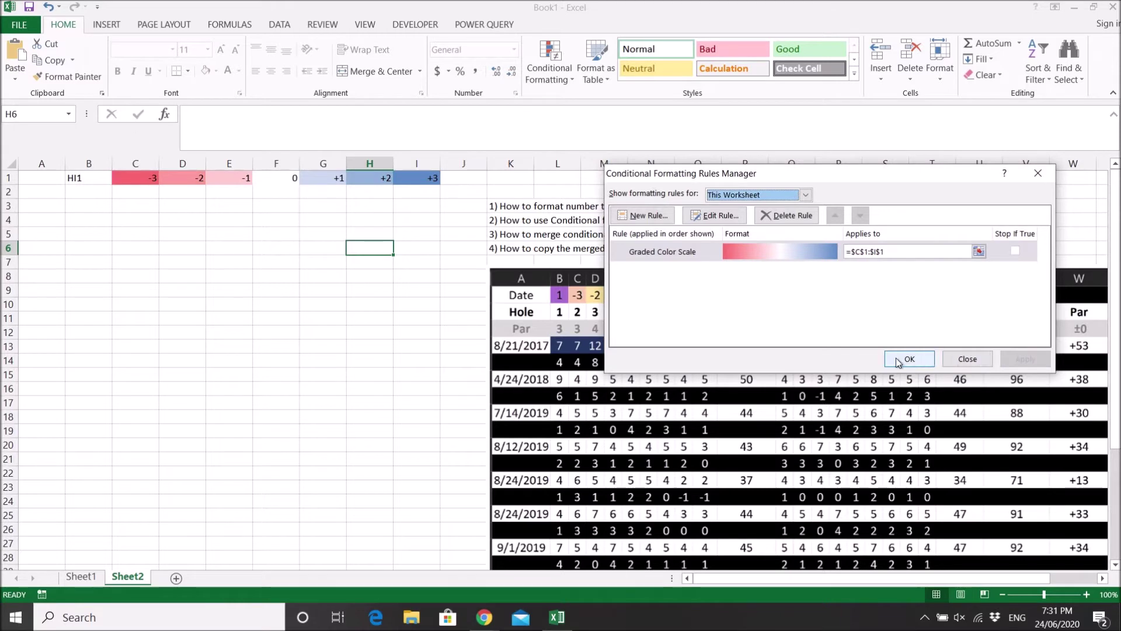
pyautogui.click(905, 358)
pyautogui.click(227, 236)
# Start an Equal To highlight cells rule on cell B1 that compares against =$B$1
pyautogui.click(82, 180)
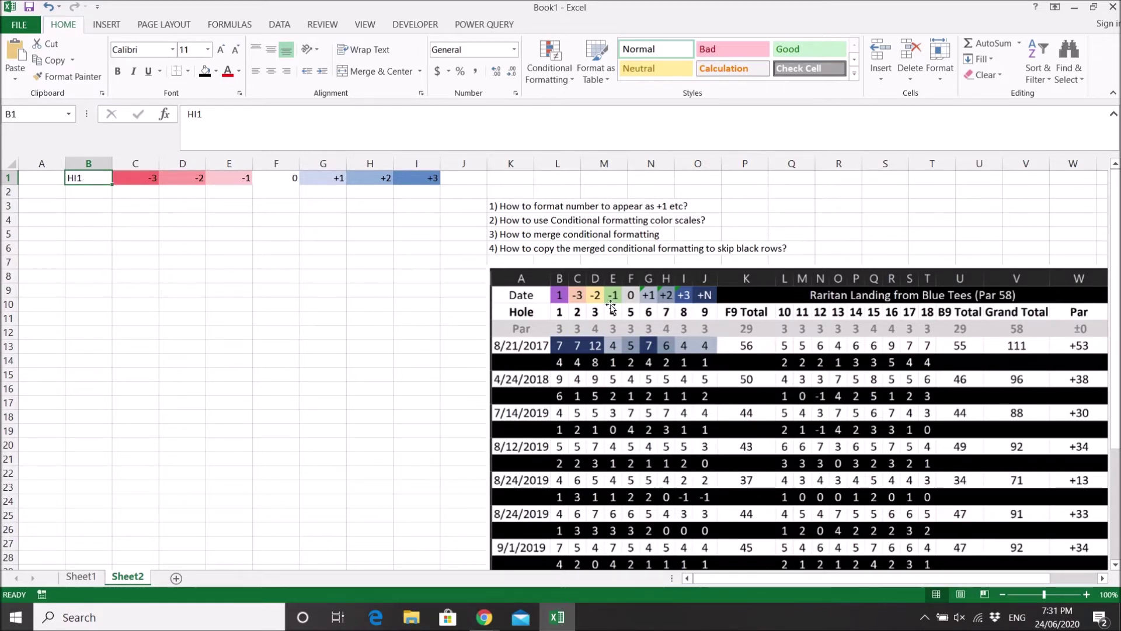
pyautogui.click(557, 77)
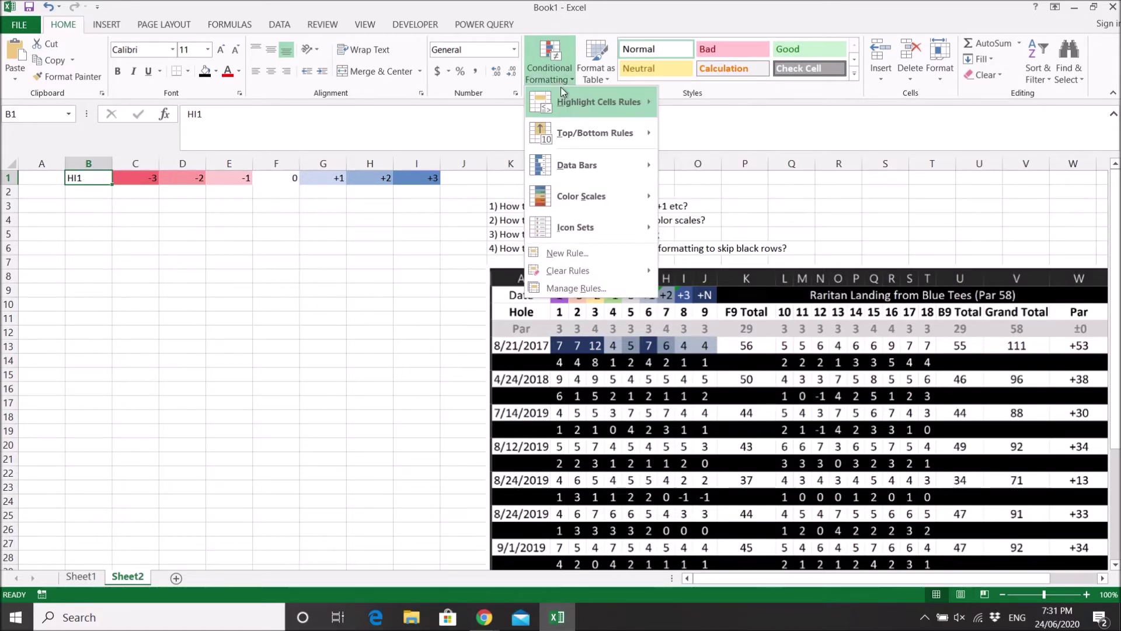
pyautogui.moveTo(561, 86)
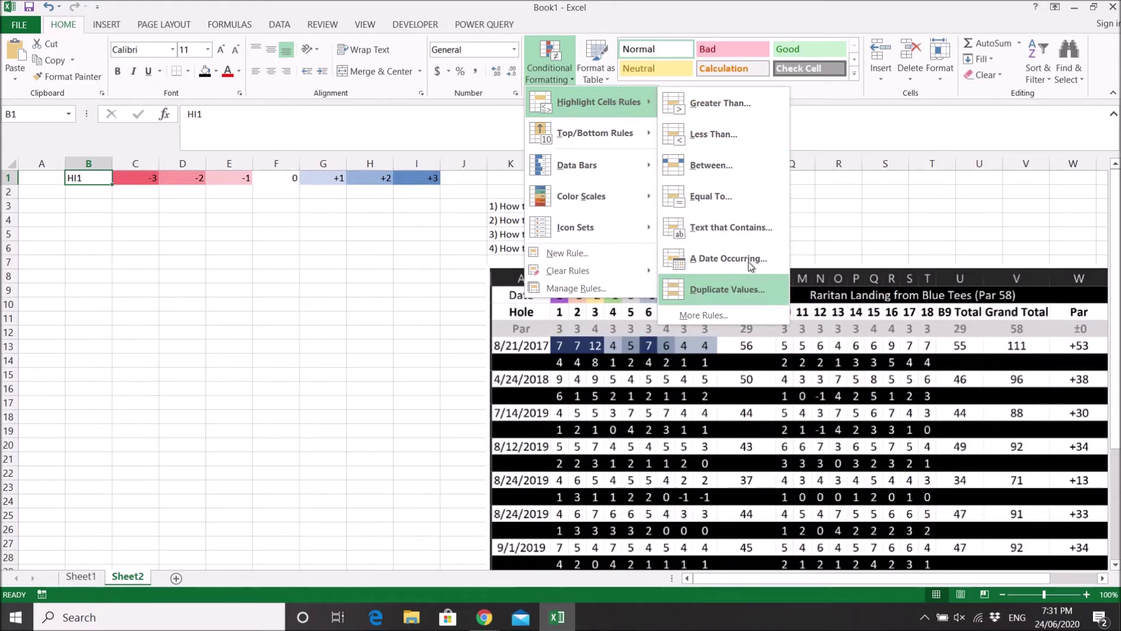
pyautogui.click(729, 197)
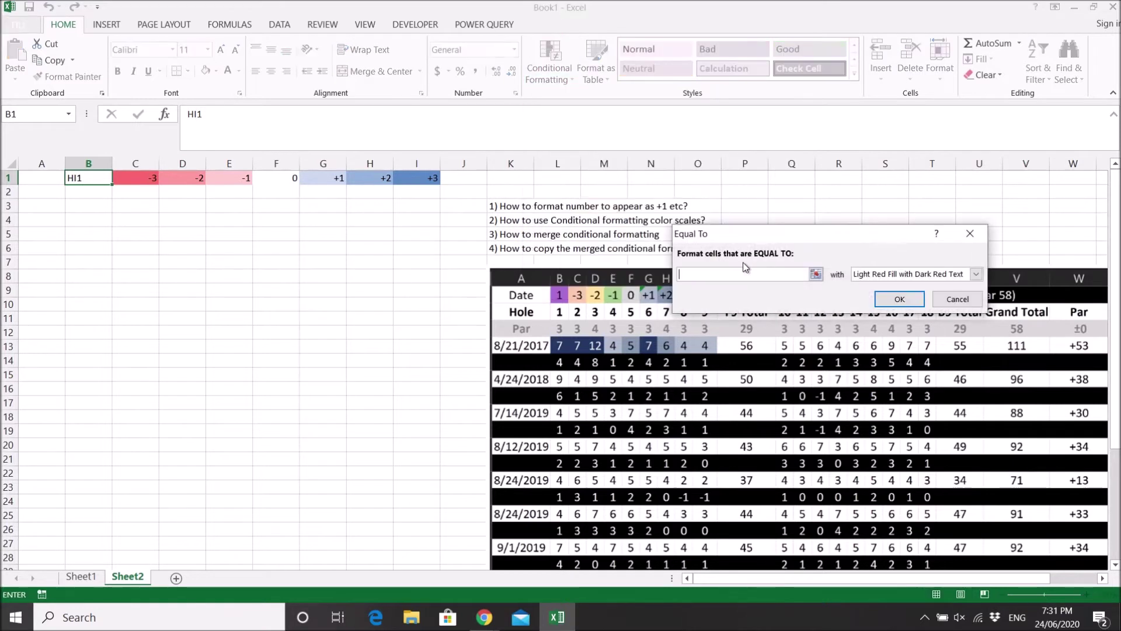
pyautogui.click(82, 176)
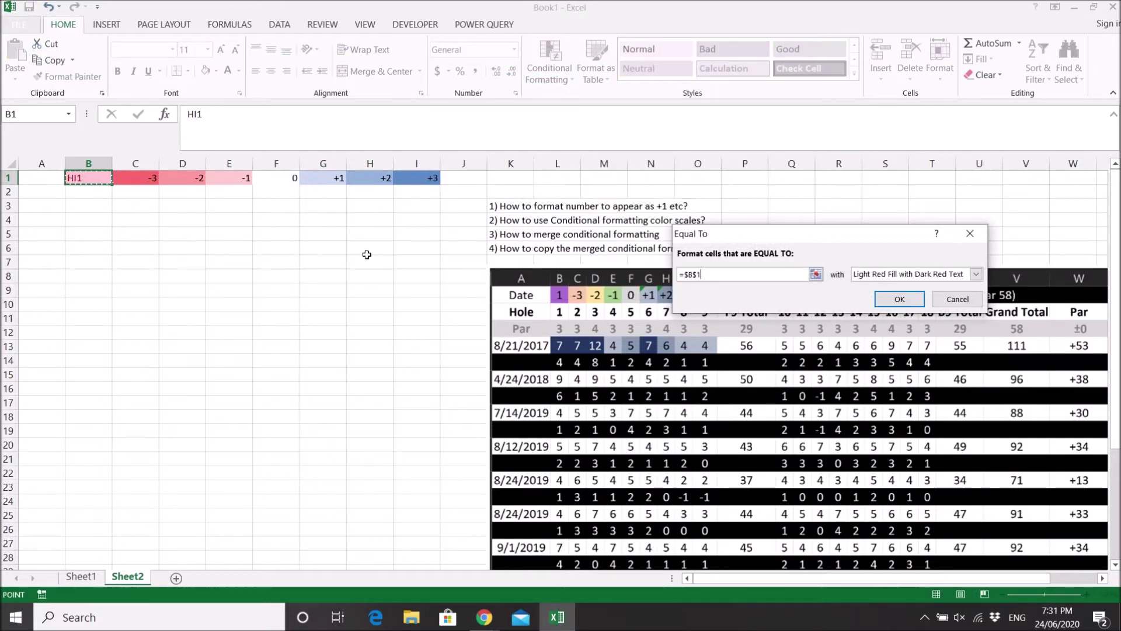
# Give the Equal To rule a custom format with a standard green fill and apply it to B1
pyautogui.click(976, 275)
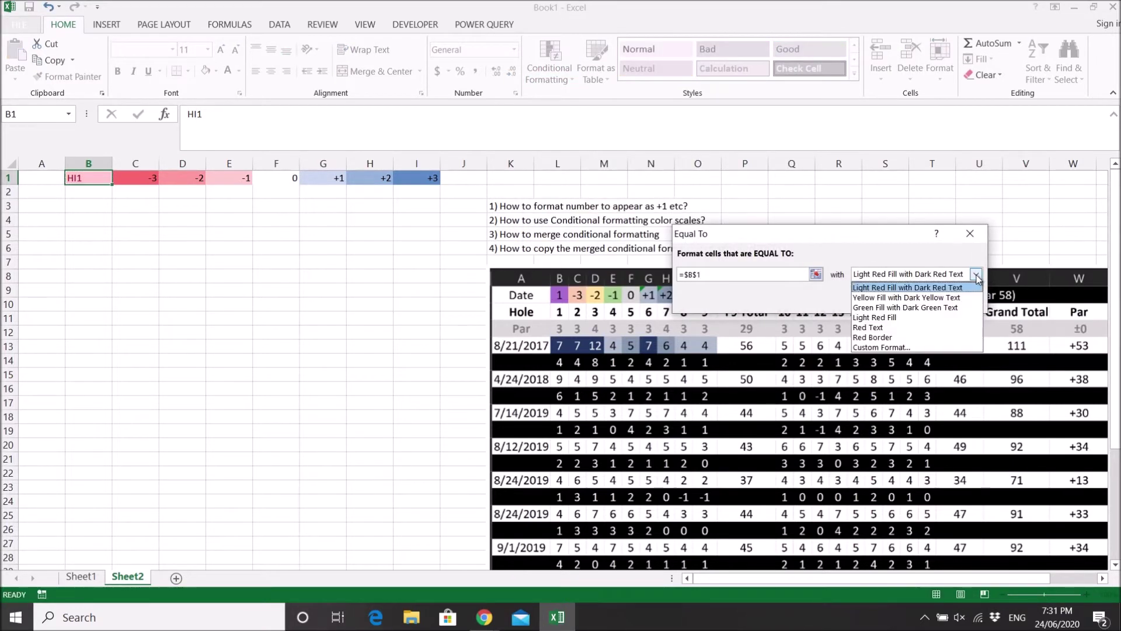
pyautogui.click(927, 348)
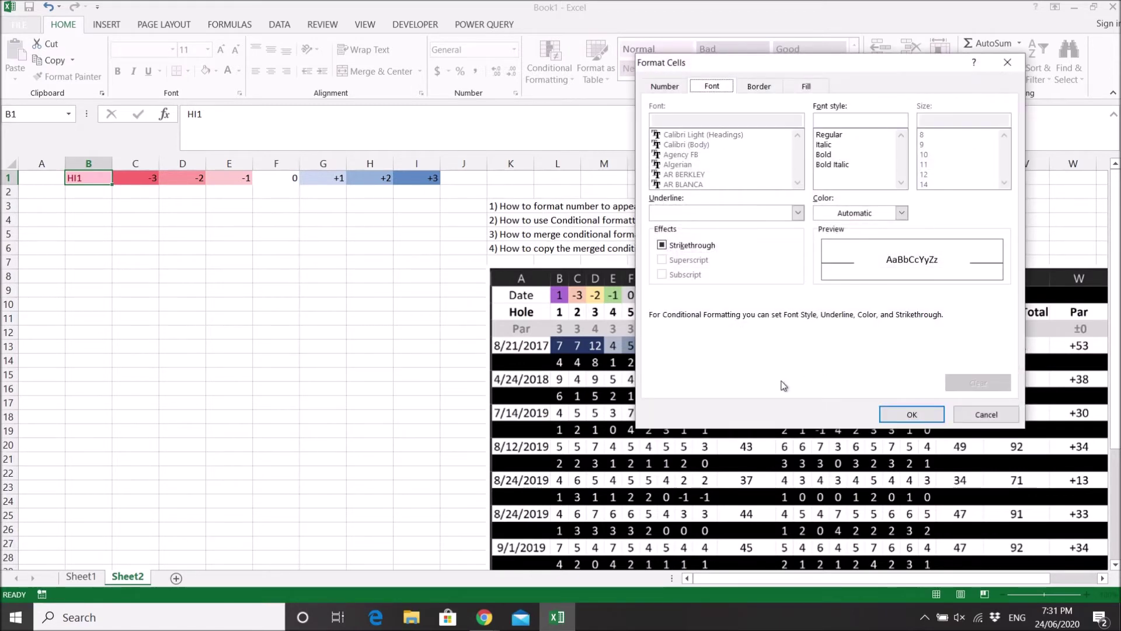
pyautogui.click(760, 86)
pyautogui.click(806, 86)
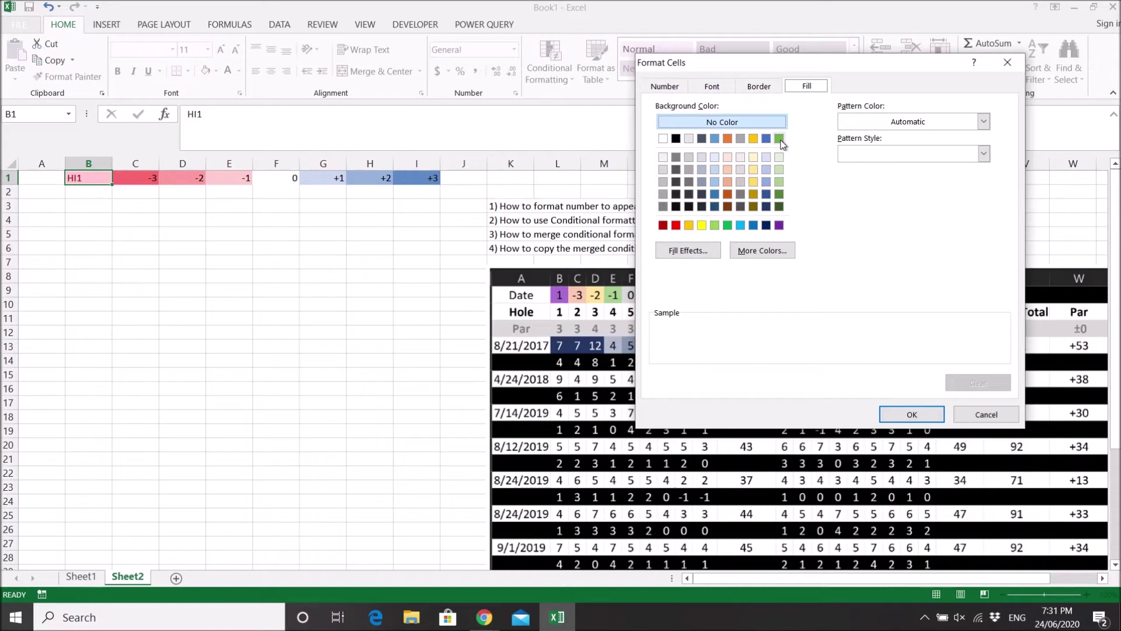
pyautogui.click(728, 225)
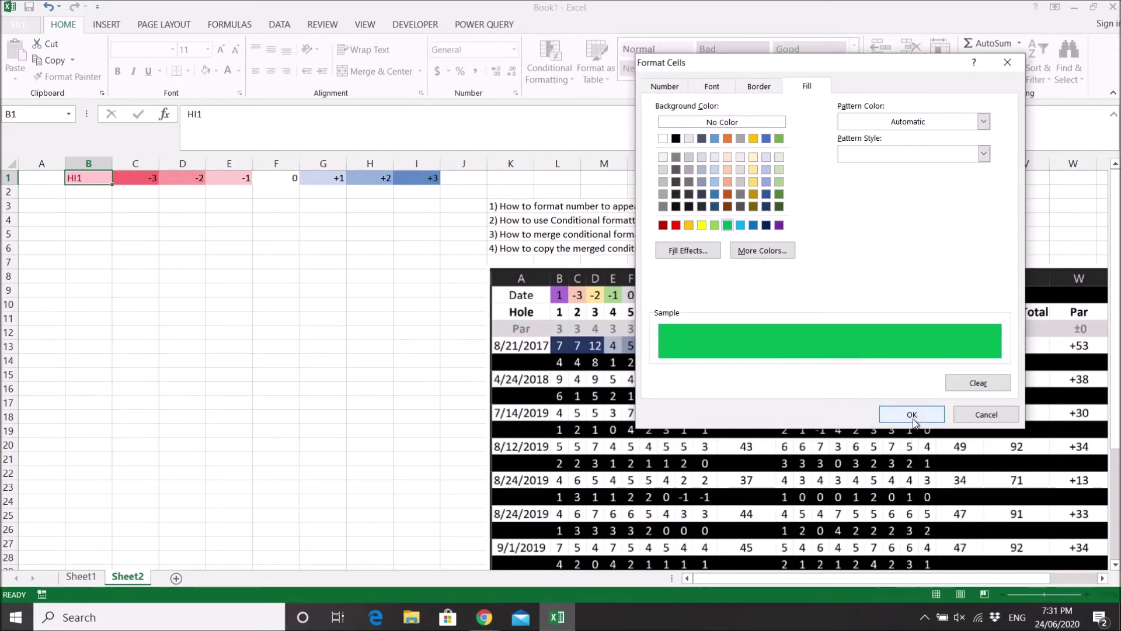
pyautogui.click(712, 86)
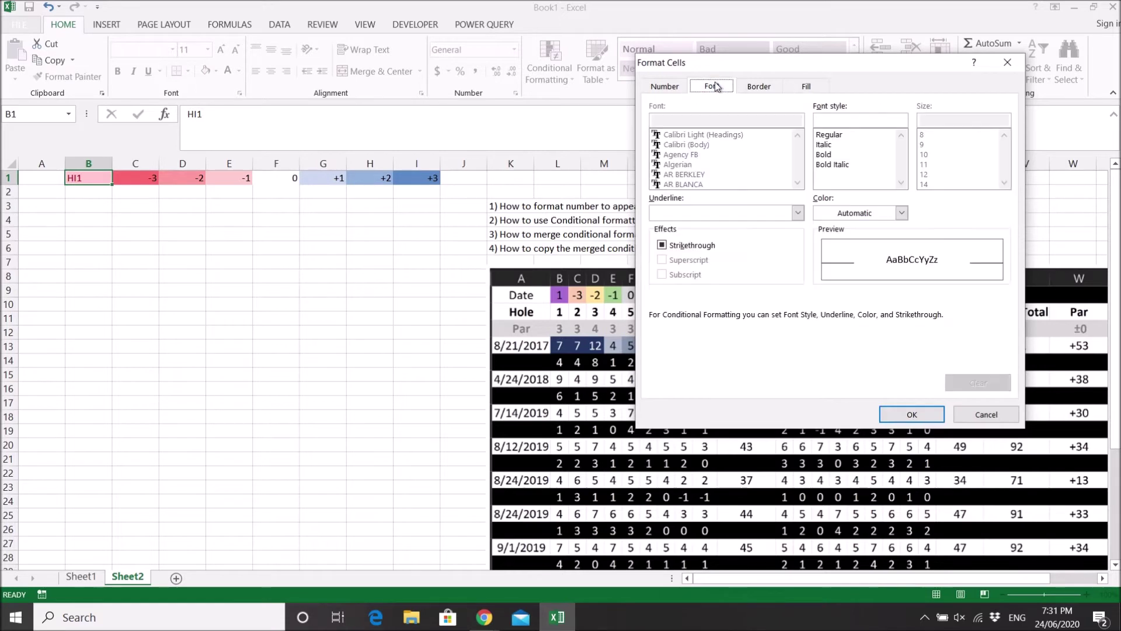
pyautogui.click(806, 86)
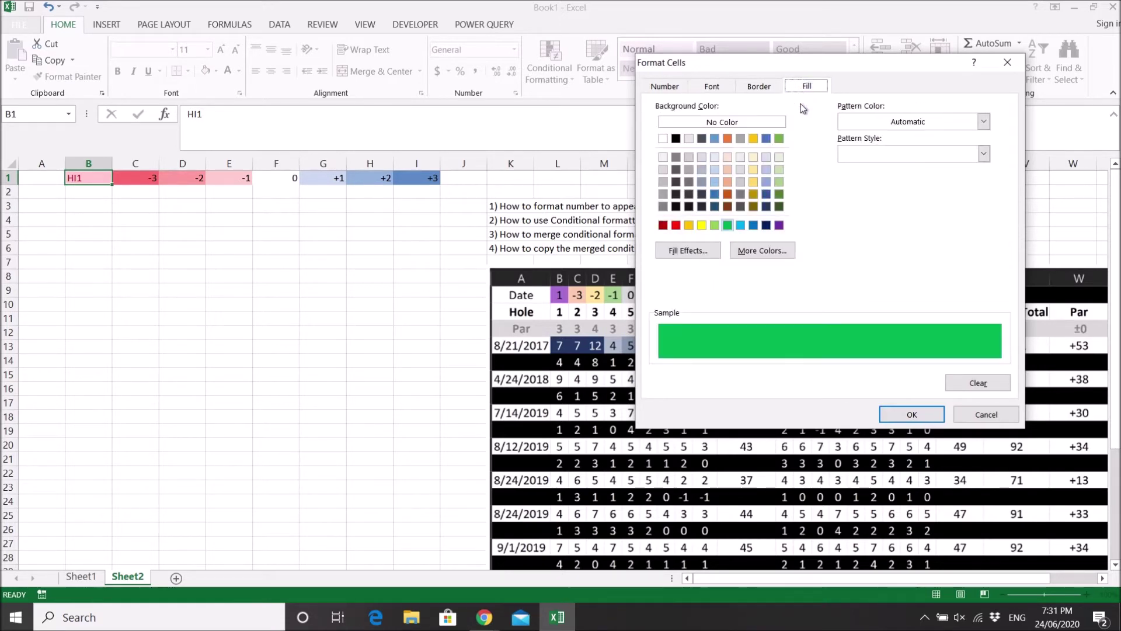
pyautogui.click(909, 413)
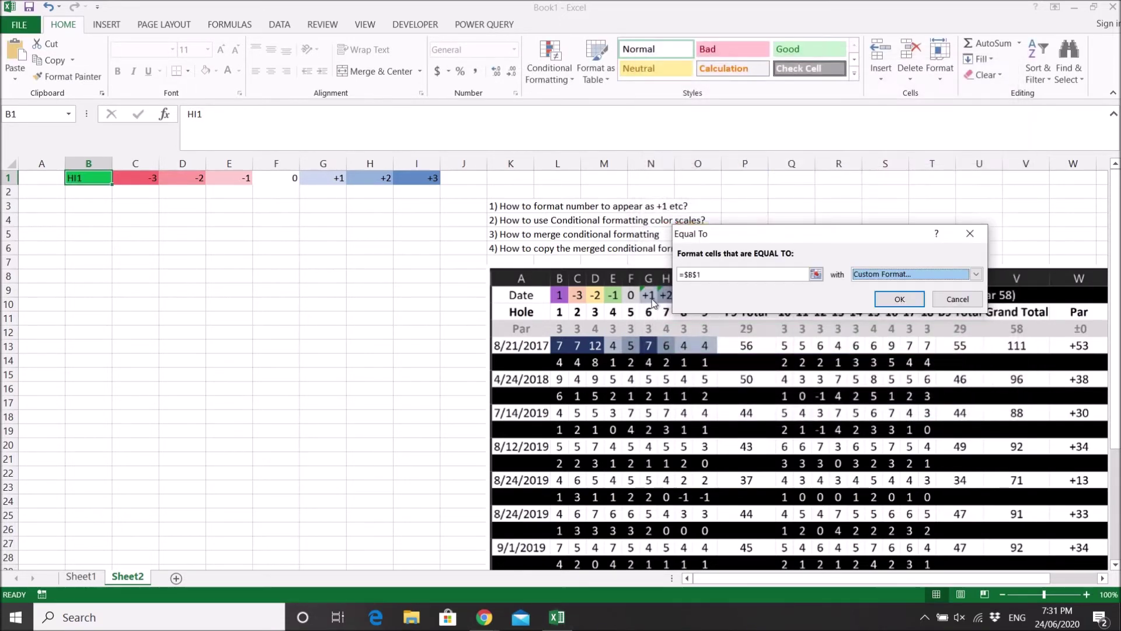
pyautogui.click(900, 299)
pyautogui.click(226, 258)
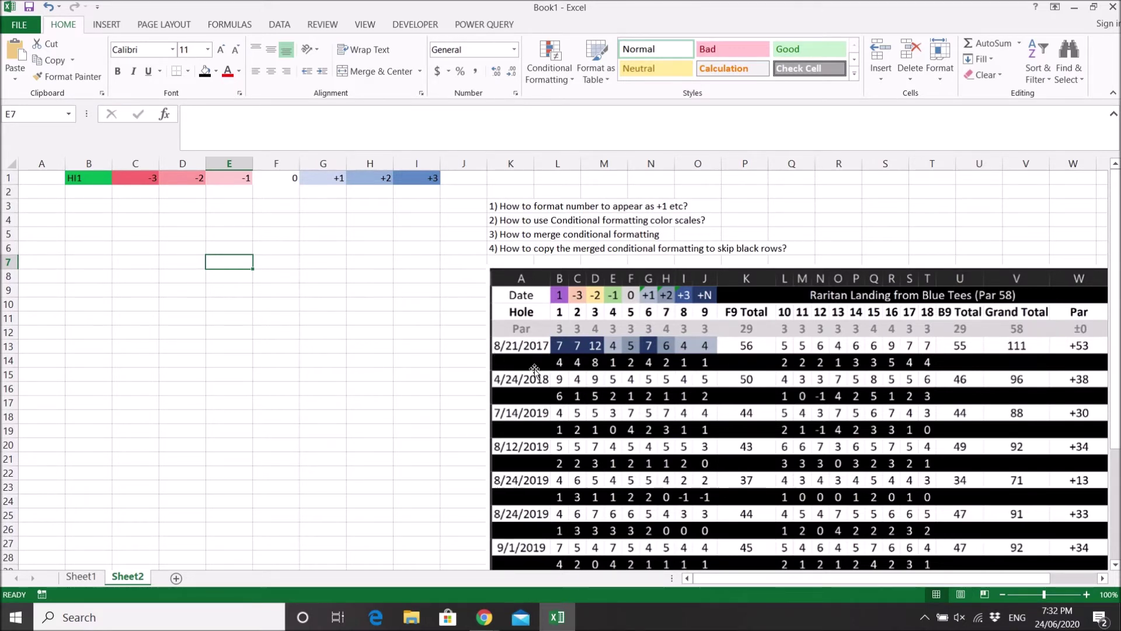
# Fill the ranges A8:I8, A10:I10 and A12:I12 with black
pyautogui.click(79, 267)
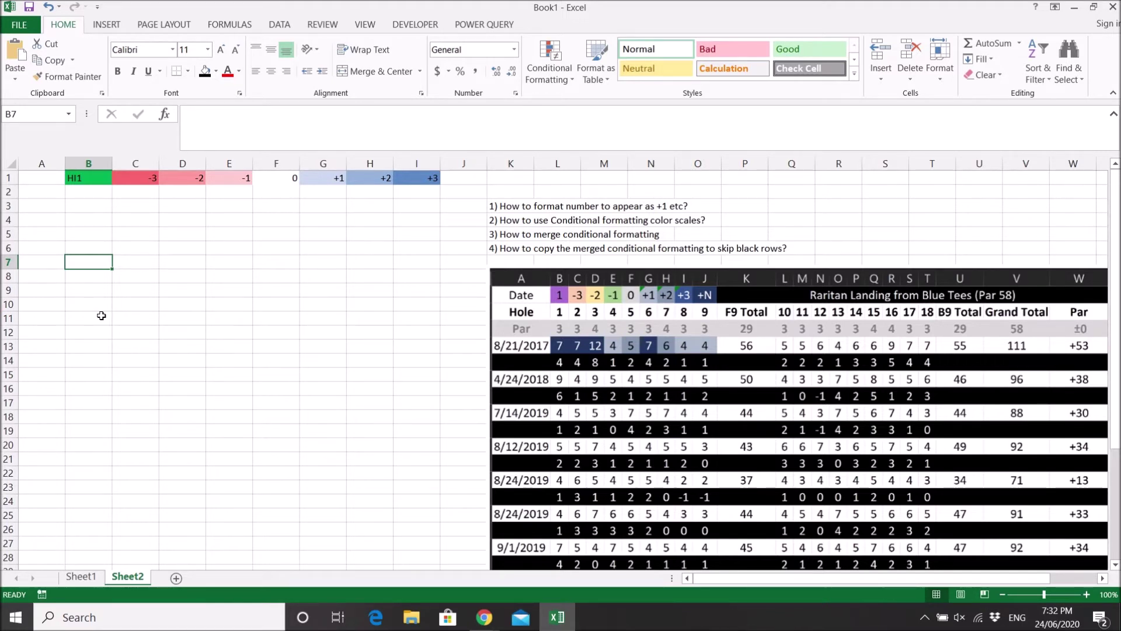
pyautogui.moveTo(44, 276); pyautogui.dragTo(431, 277)
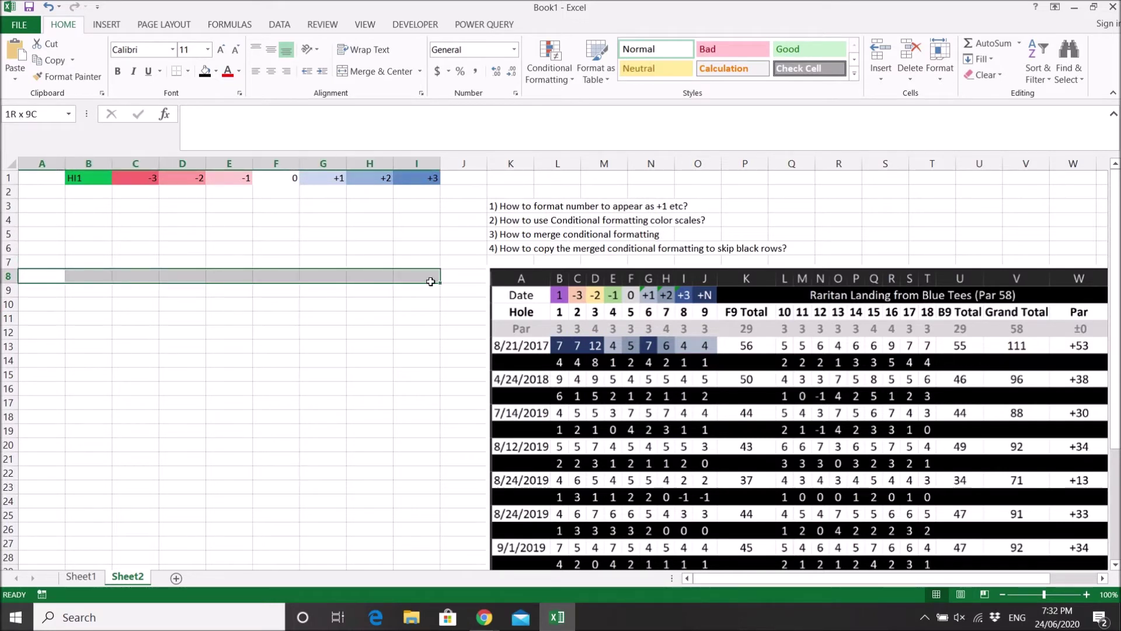
pyautogui.click(205, 72)
pyautogui.moveTo(38, 308); pyautogui.dragTo(412, 310)
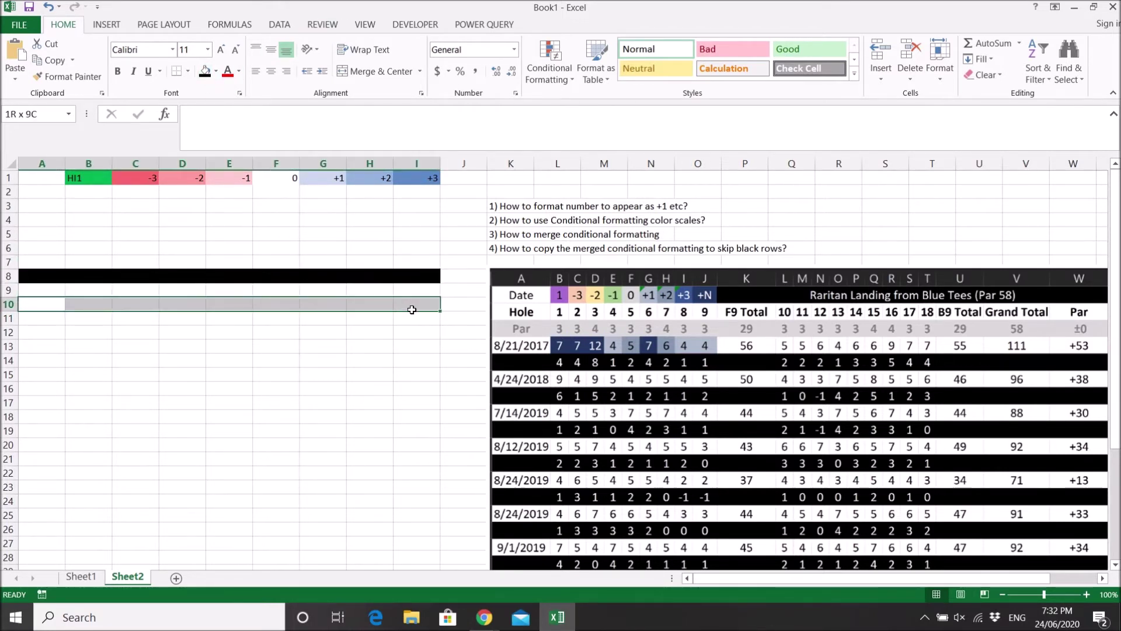
pyautogui.click(205, 71)
pyautogui.moveTo(32, 333); pyautogui.dragTo(426, 332)
pyautogui.click(205, 71)
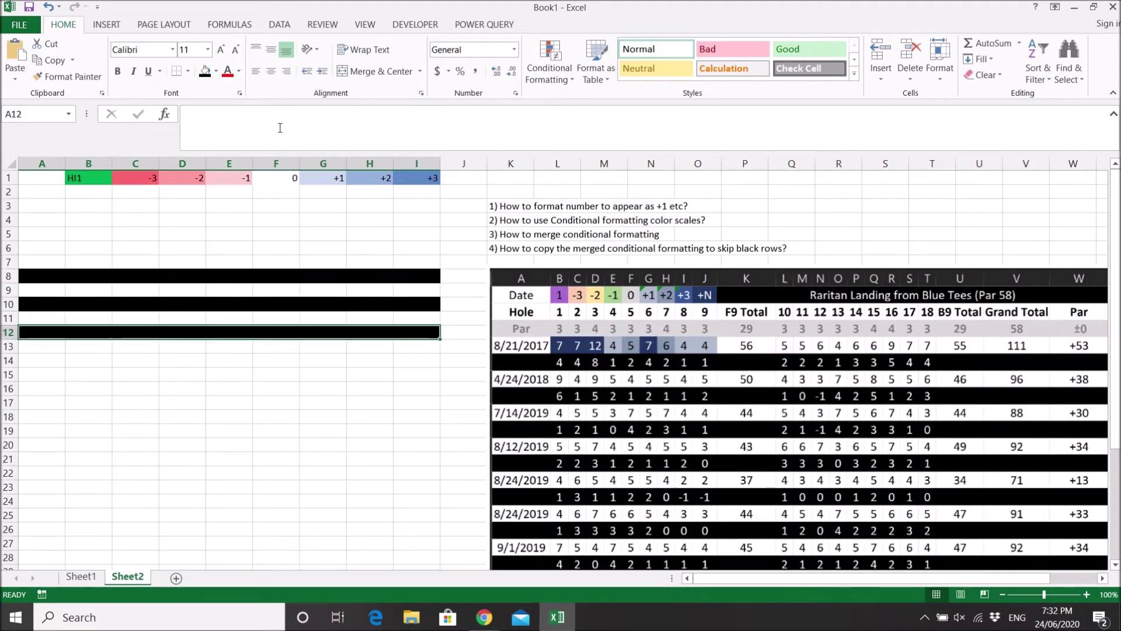
# Insert new columns at K:W and move the scorecard picture so it starts around cell V10
pyautogui.moveTo(503, 175); pyautogui.dragTo(1087, 263)
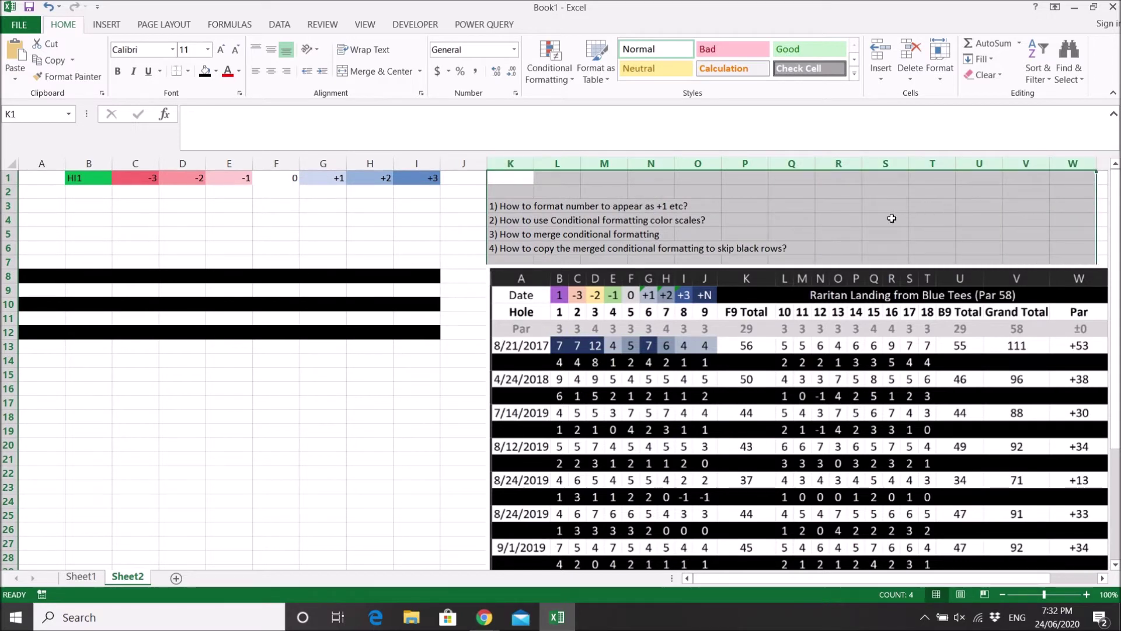
pyautogui.rightClick(892, 219)
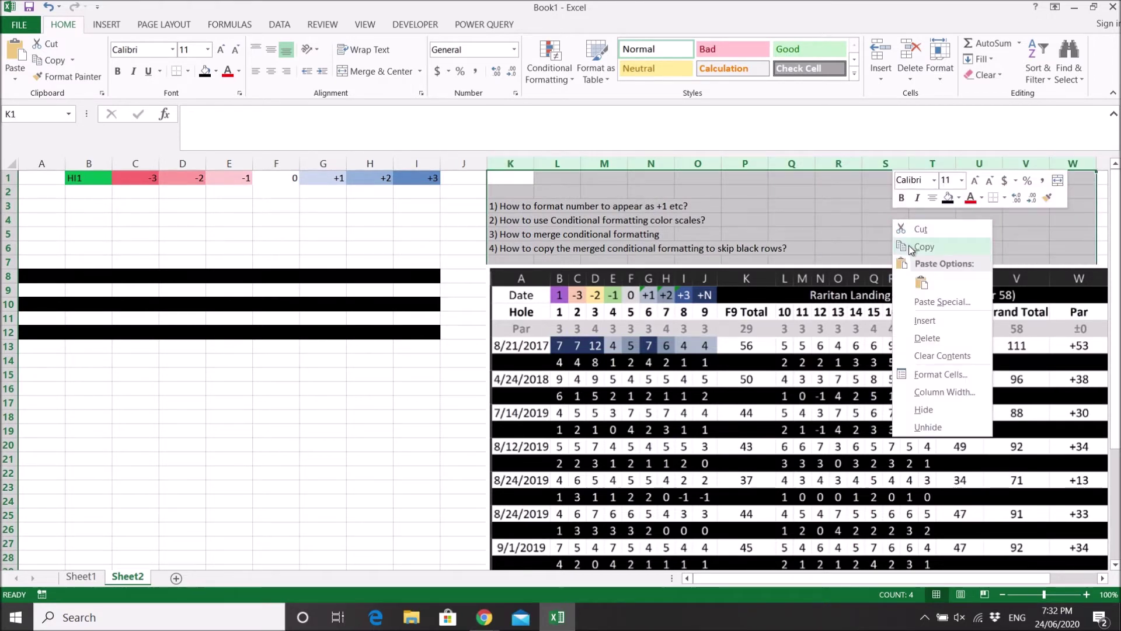
pyautogui.click(935, 322)
pyautogui.moveTo(554, 281); pyautogui.dragTo(1073, 313)
pyautogui.click(783, 308)
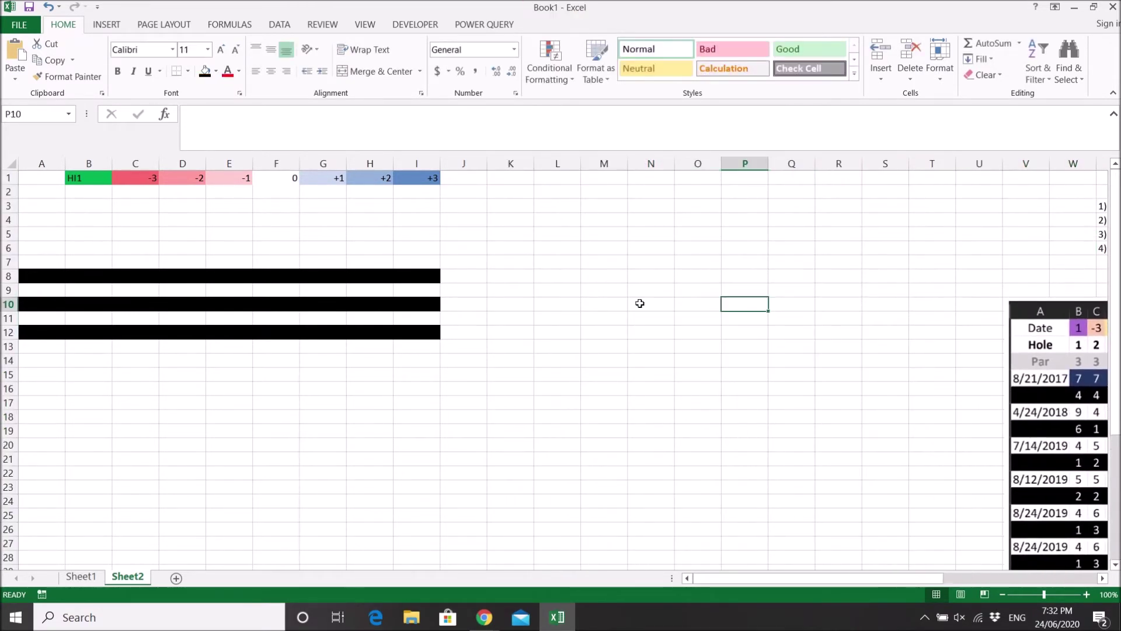
# Copy the black row A8:I8 to K8, K10 and K12, and move the scorecard picture below the copied rows
pyautogui.moveTo(52, 278); pyautogui.dragTo(420, 282)
pyautogui.hotkey('ctrl', 'c')
pyautogui.click(509, 278)
pyautogui.hotkey('ctrl', 'v')
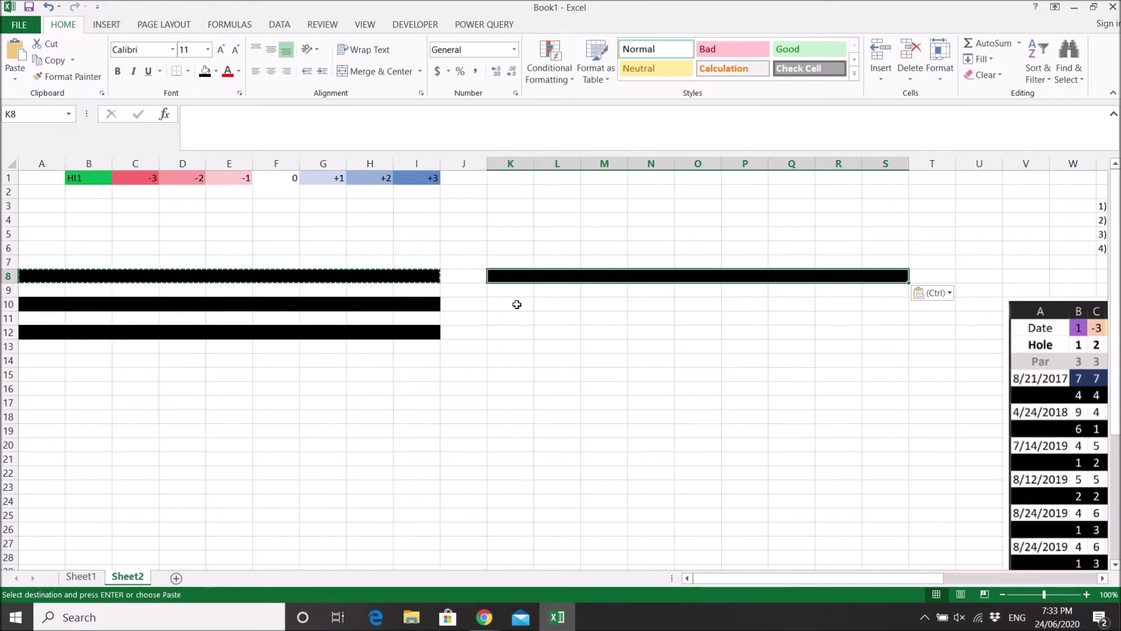
pyautogui.click(517, 304)
pyautogui.hotkey('ctrl', 'v')
pyautogui.click(521, 331)
pyautogui.hotkey('ctrl', 'v')
pyautogui.moveTo(1045, 308); pyautogui.dragTo(665, 364)
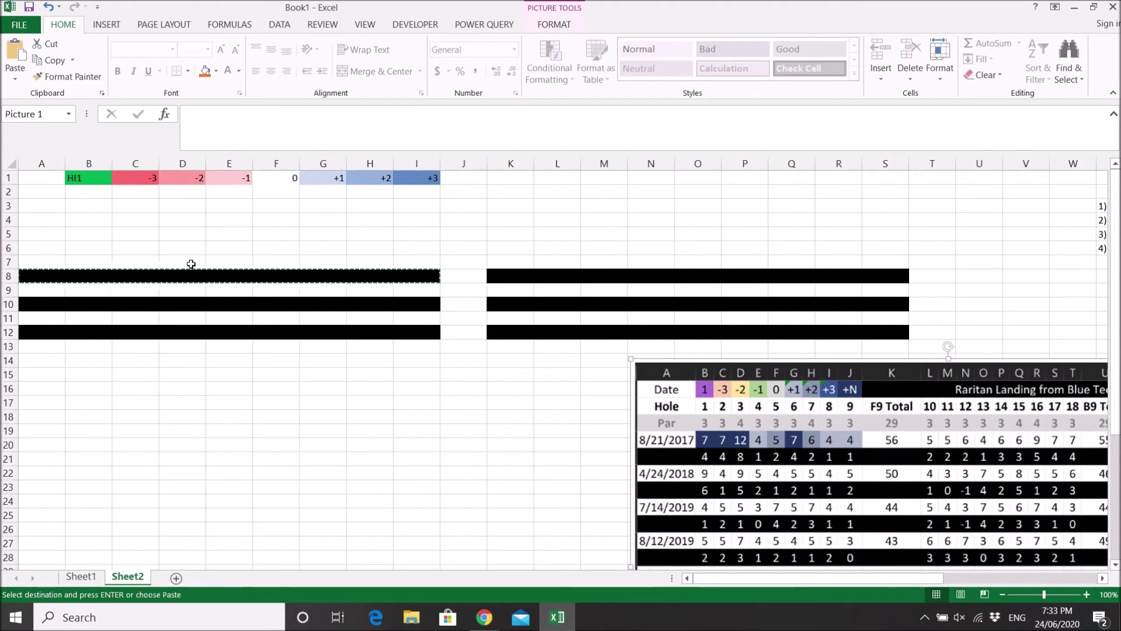
# Enter the label Par in cell A6
pyautogui.click(191, 264)
pyautogui.moveTo(100, 183); pyautogui.dragTo(420, 184)
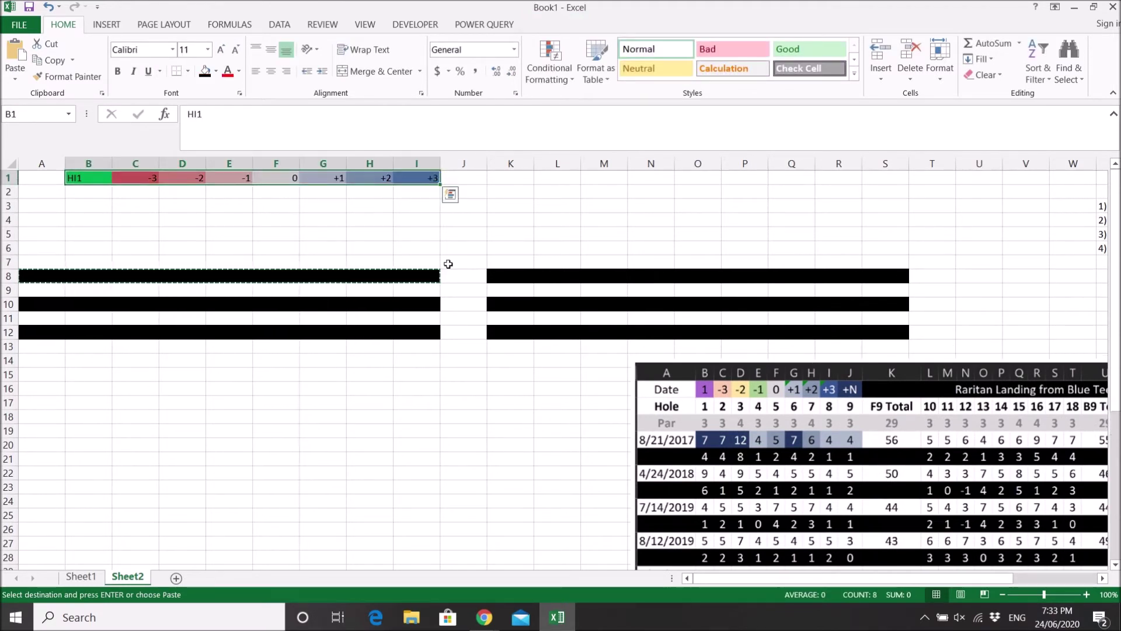
pyautogui.click(383, 245)
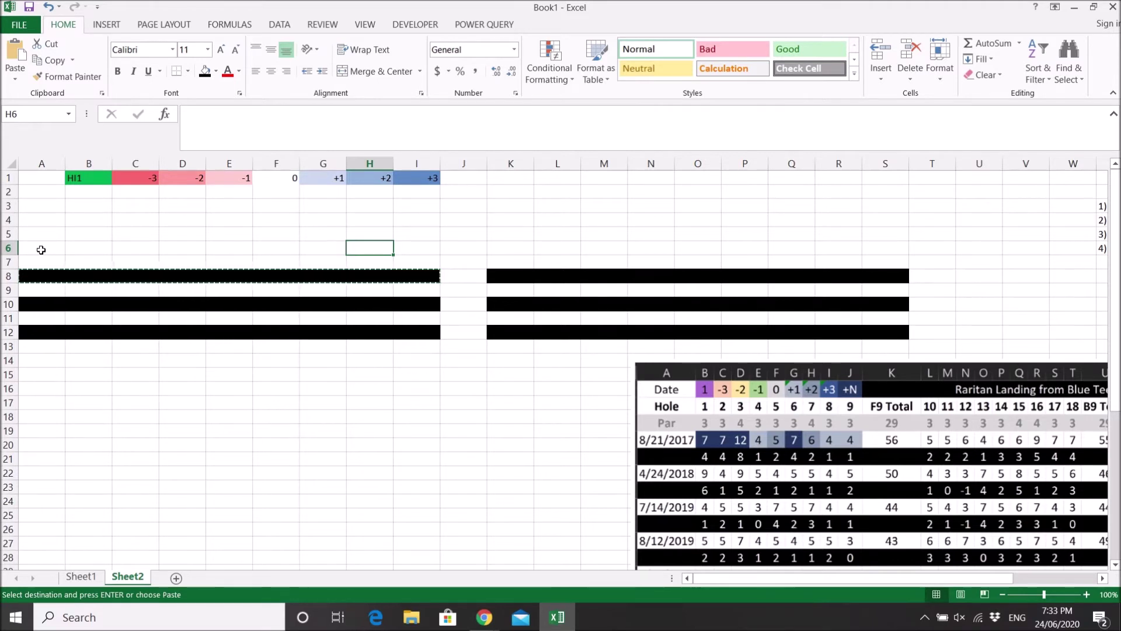
pyautogui.click(41, 249)
pyautogui.write('Par')
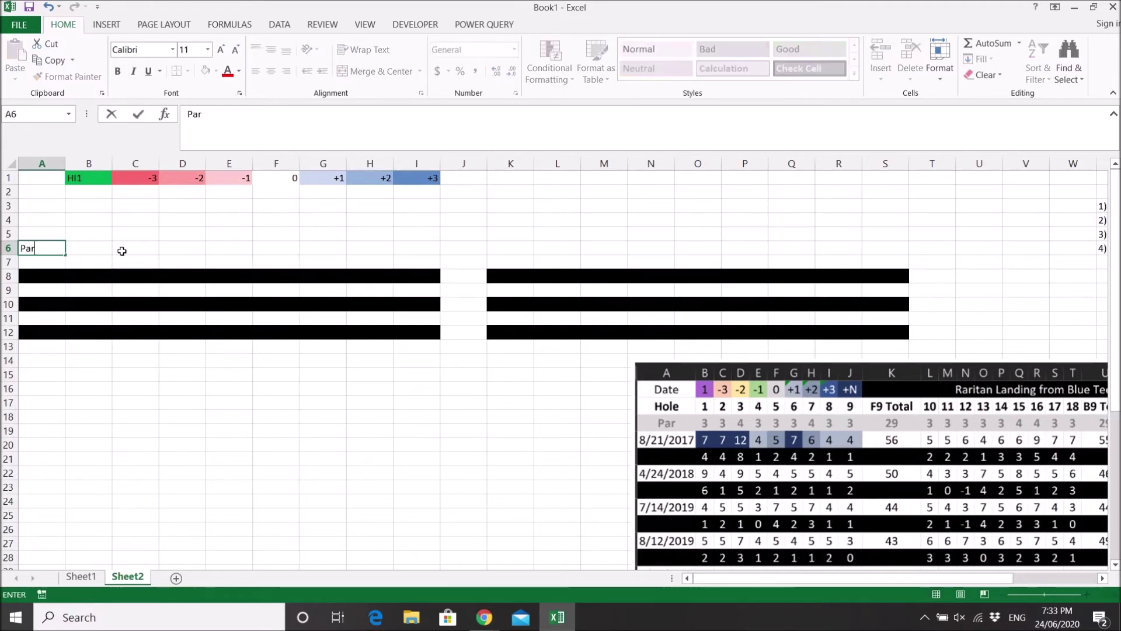
pyautogui.press('Tab')
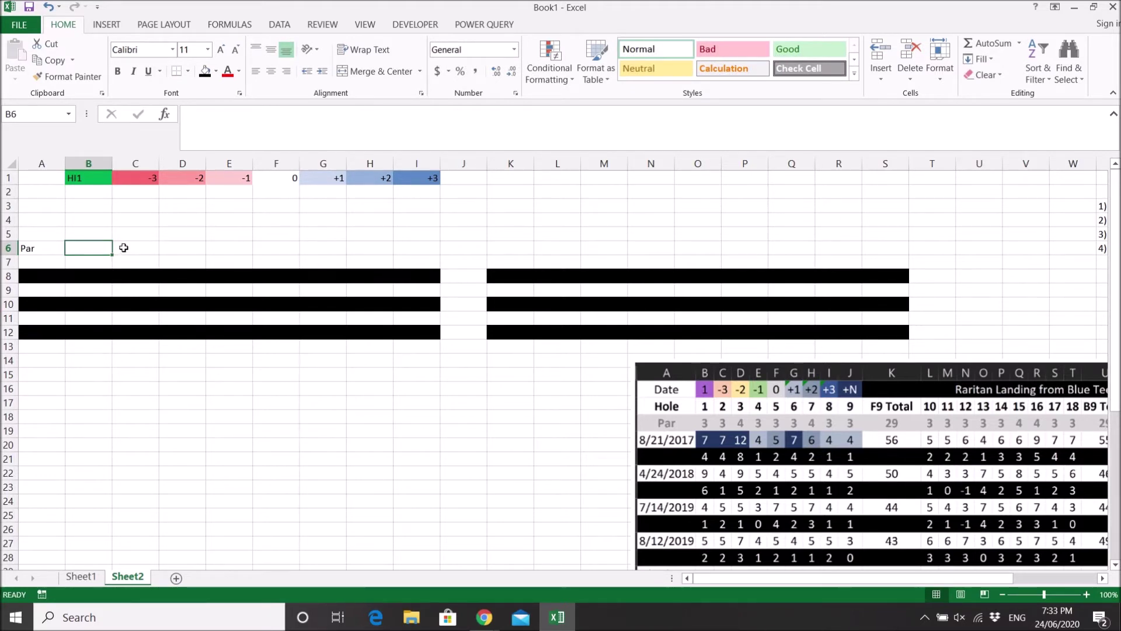
# Copy the score legend B1:I1 to B7, B9 and B11, between the black rows
pyautogui.moveTo(81, 180); pyautogui.dragTo(434, 180)
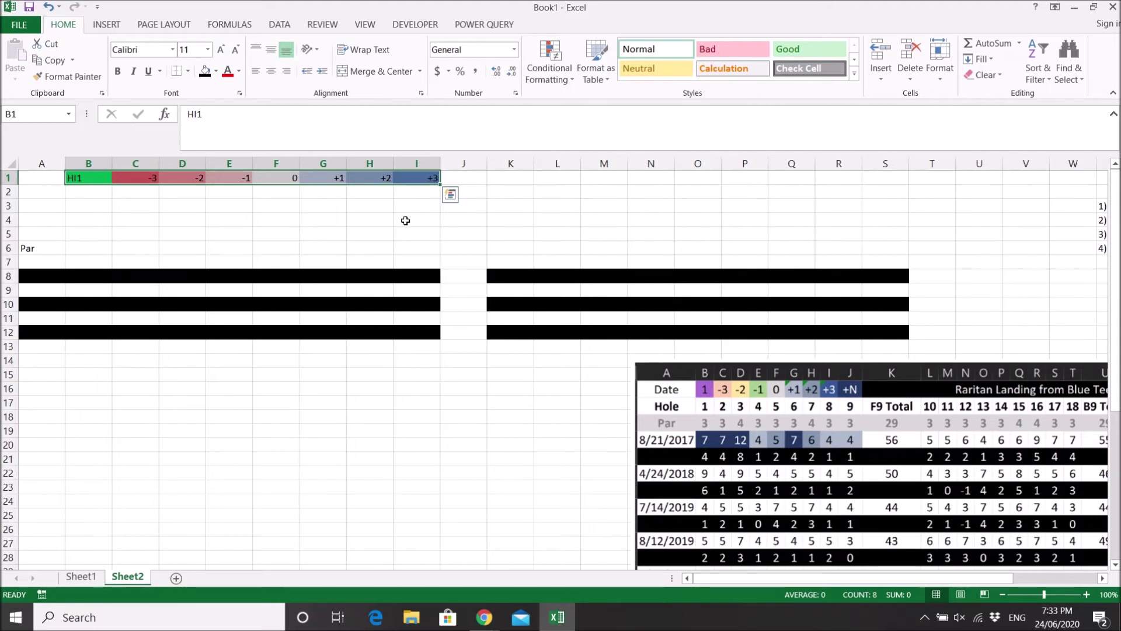
pyautogui.hotkey('ctrl', 'c')
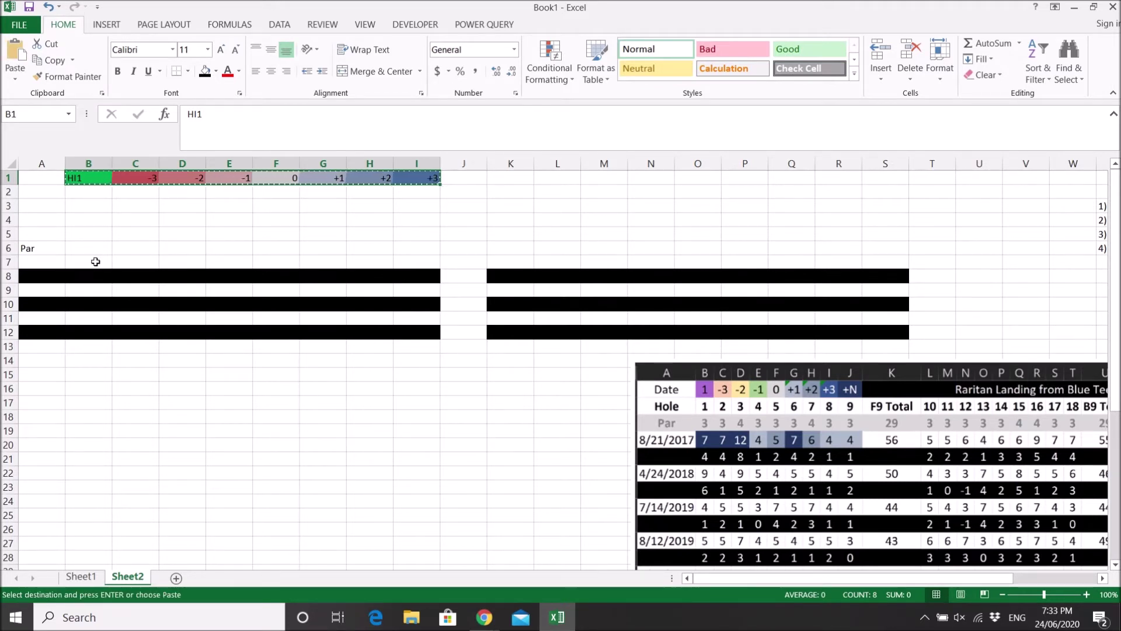
pyautogui.click(96, 262)
pyautogui.hotkey('ctrl', 'v')
pyautogui.click(85, 289)
pyautogui.hotkey('ctrl', 'v')
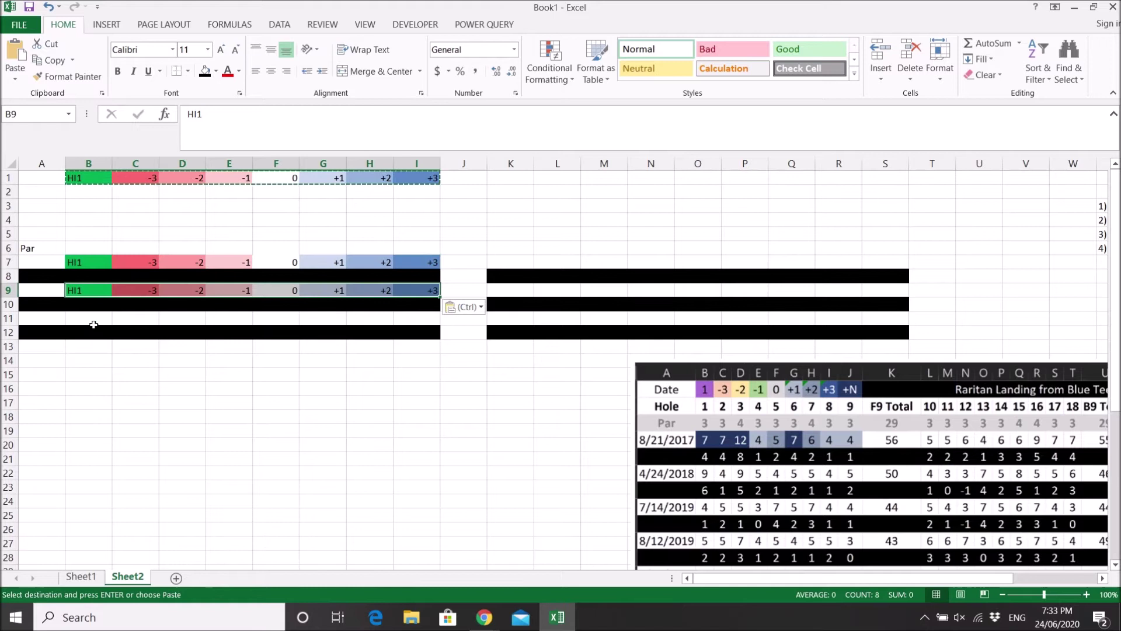
pyautogui.click(93, 321)
pyautogui.hotkey('ctrl', 'v')
# Paste the copied score legend at K7, K9 and K11 in the second block of black rows
pyautogui.click(500, 261)
pyautogui.hotkey('ctrl', 'v')
pyautogui.click(514, 291)
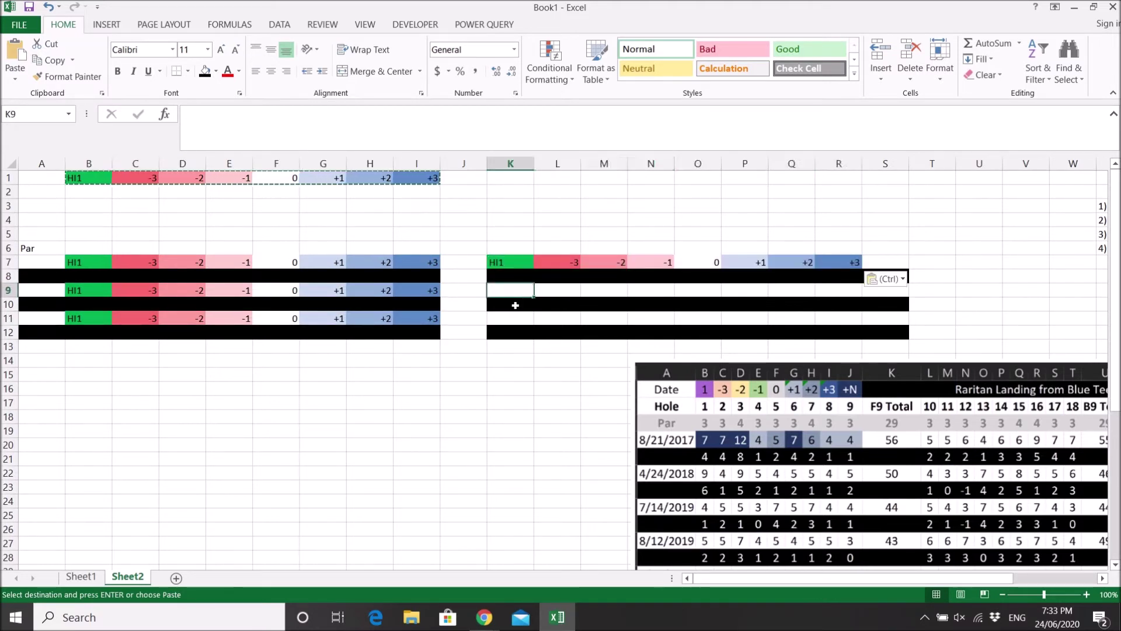
pyautogui.hotkey('ctrl', 'v')
pyautogui.click(511, 319)
pyautogui.hotkey('ctrl', 'v')
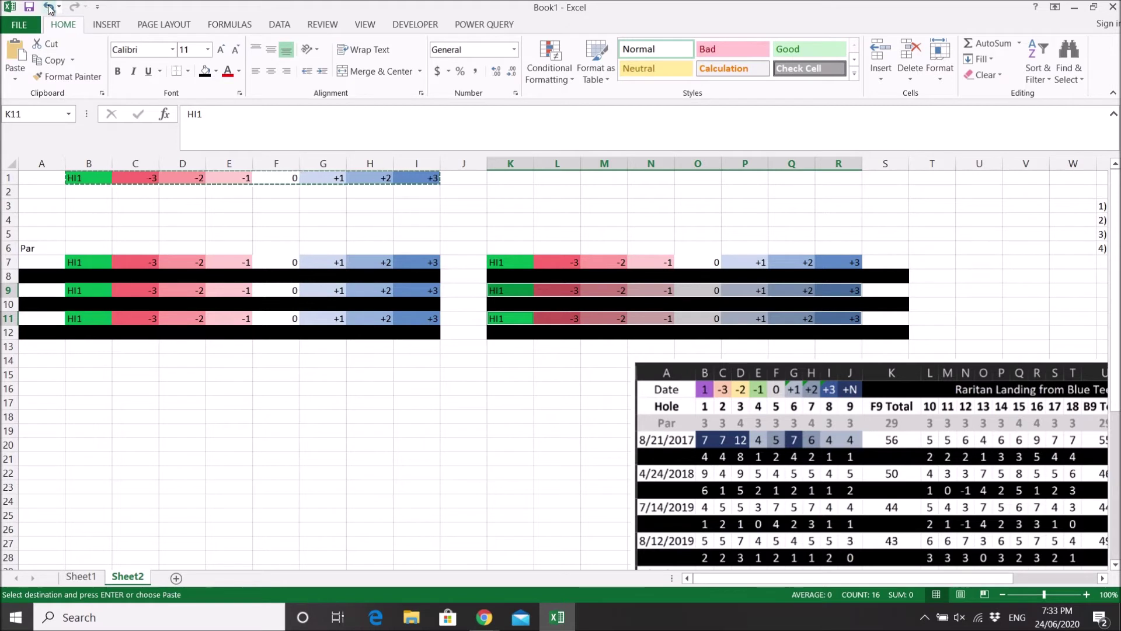
# Undo all six legend pastes in rows 7, 9 and 11 of both blocks
pyautogui.click(50, 8)
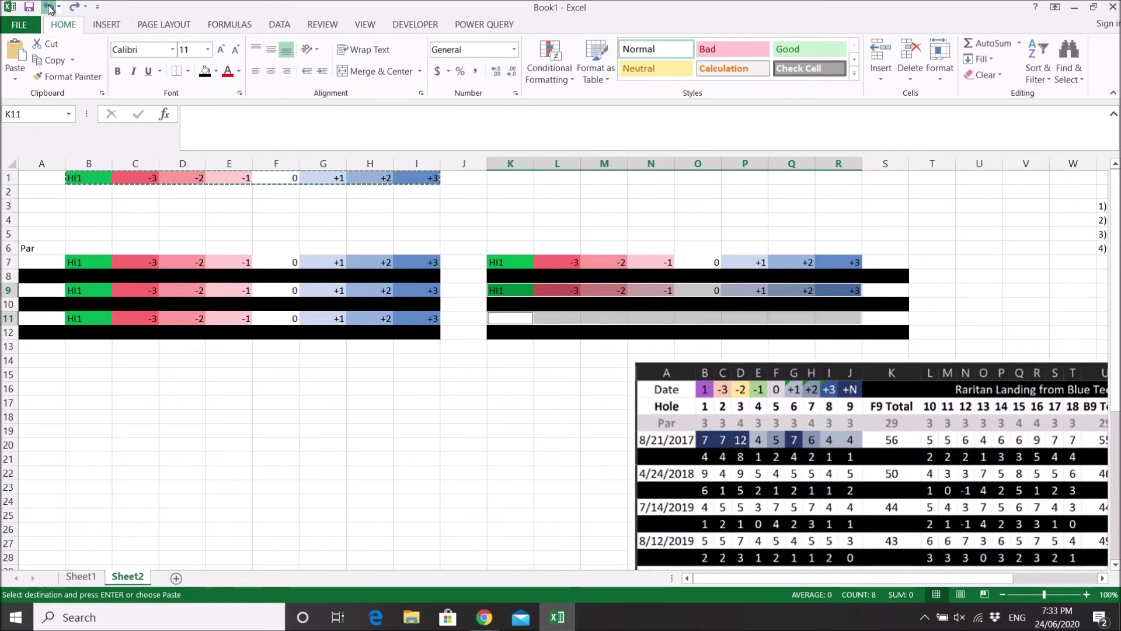
pyautogui.click(49, 8)
pyautogui.click(49, 8)
pyautogui.click(49, 9)
pyautogui.click(50, 8)
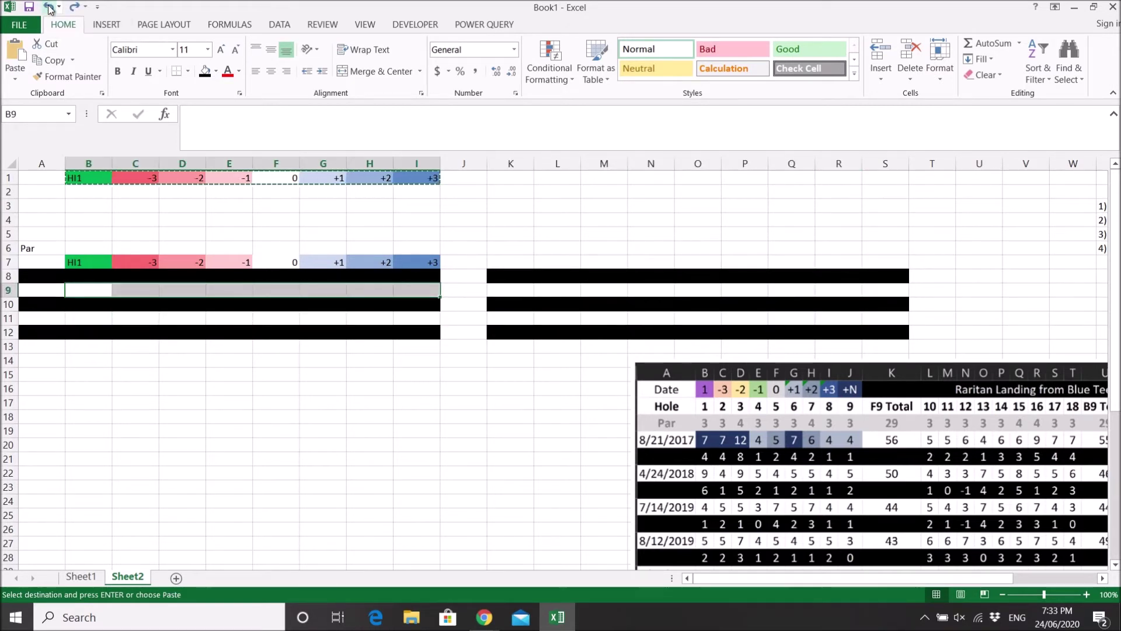
pyautogui.click(49, 8)
pyautogui.hotkey('ctrl', 'z')
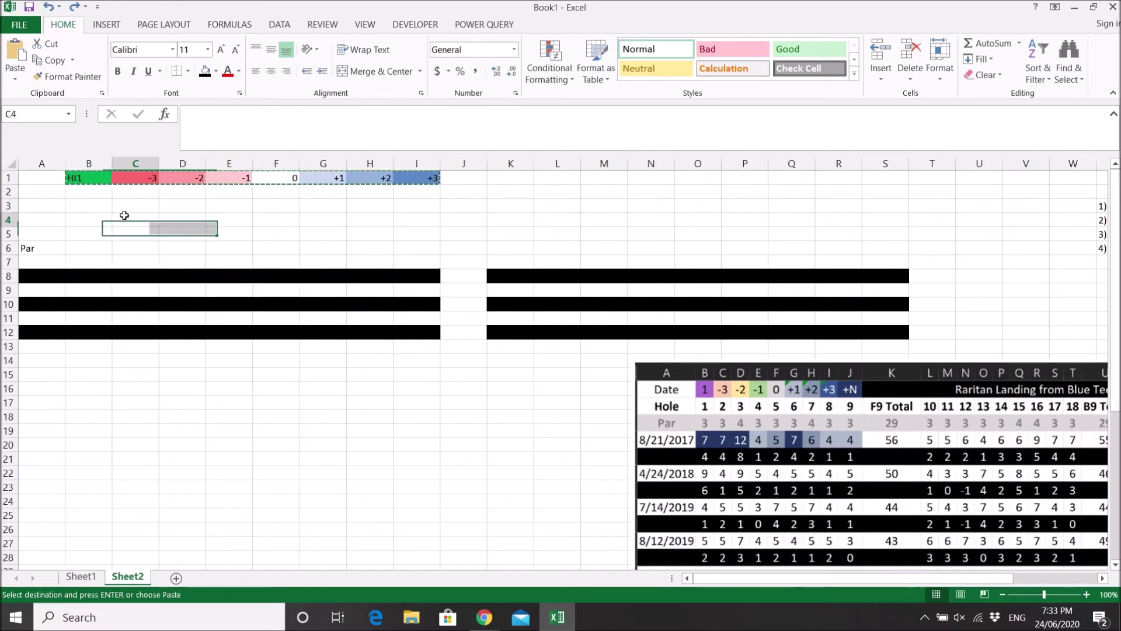
# Paste the copied score legend B1:I1 into row 7 starting at B7, merging its conditional formatting
pyautogui.moveTo(75, 178); pyautogui.dragTo(384, 192)
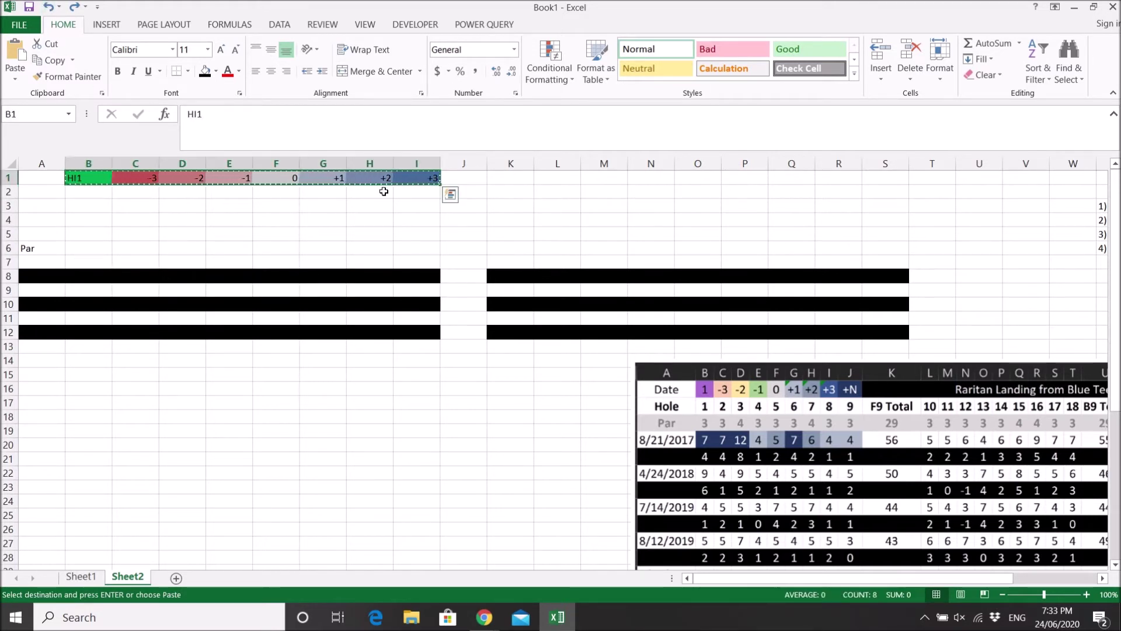
pyautogui.click(95, 260)
pyautogui.rightClick(93, 263)
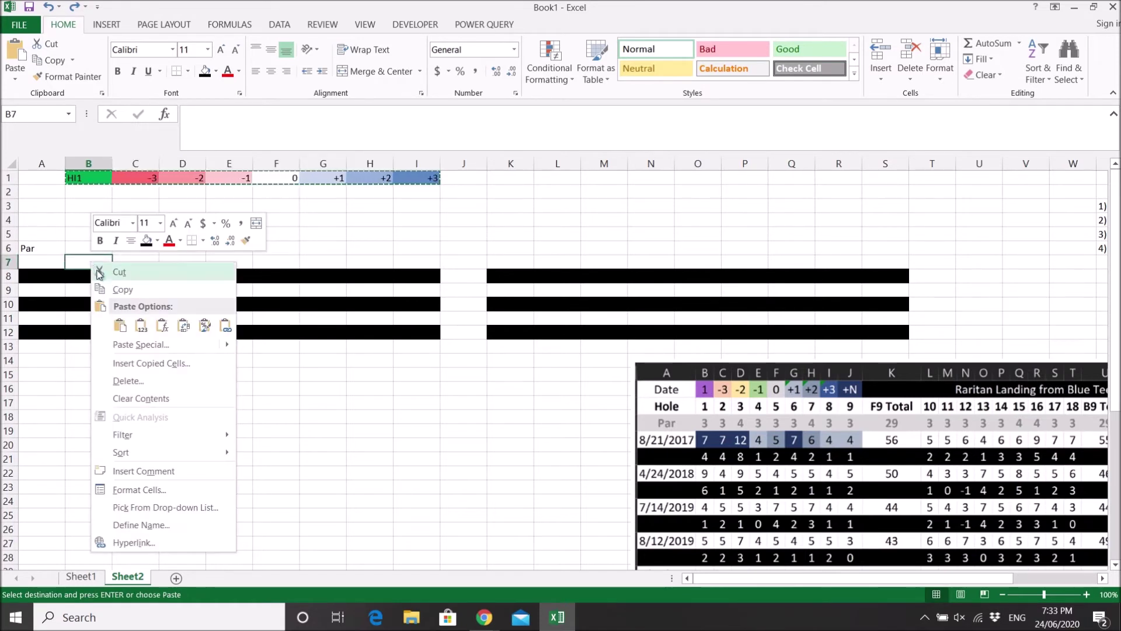
pyautogui.moveTo(152, 345)
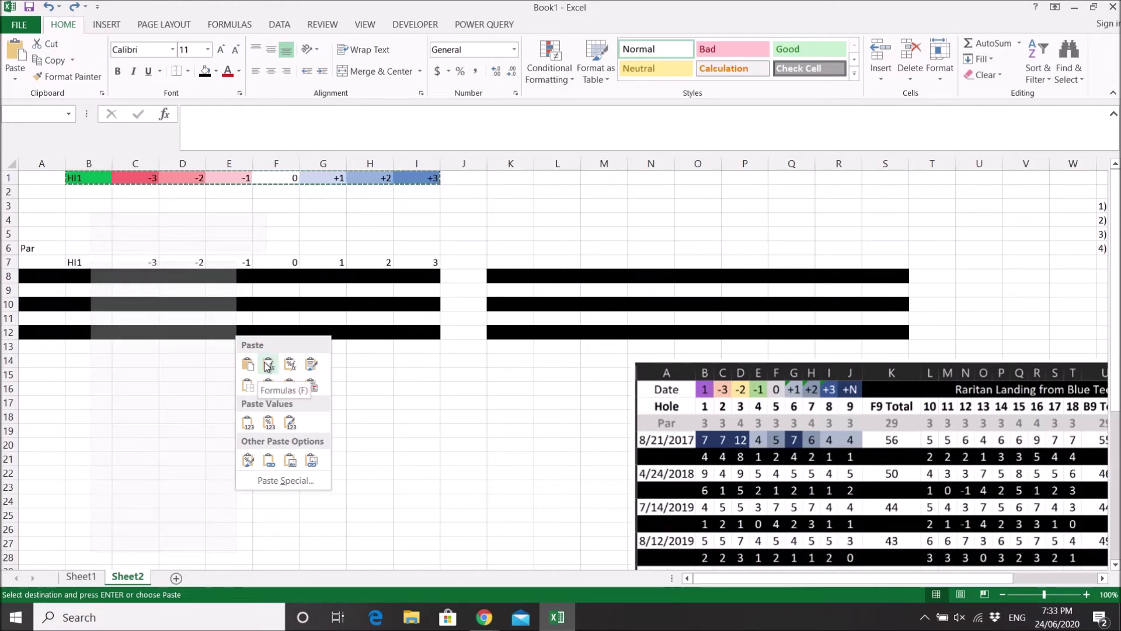
pyautogui.click(313, 390)
pyautogui.click(368, 276)
# Copy the legend B7:I7 to K7 using Paste Special with All merging conditional formats, shifting the scorecard picture toward column K
pyautogui.moveTo(80, 257); pyautogui.dragTo(425, 265)
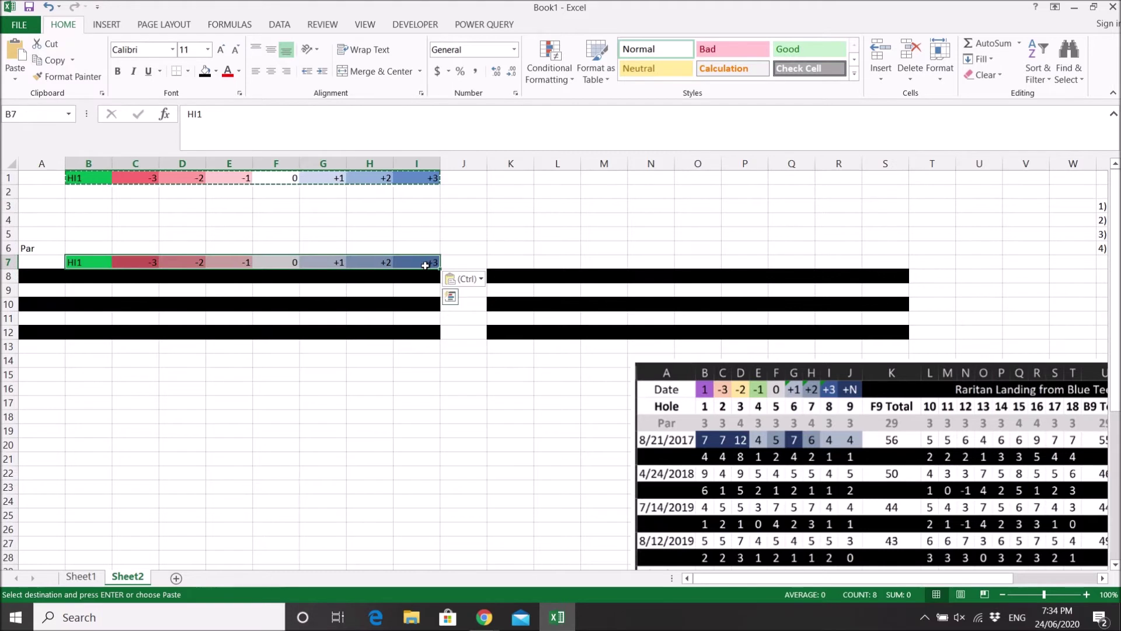
pyautogui.hotkey('ctrl', 'c')
pyautogui.click(506, 261)
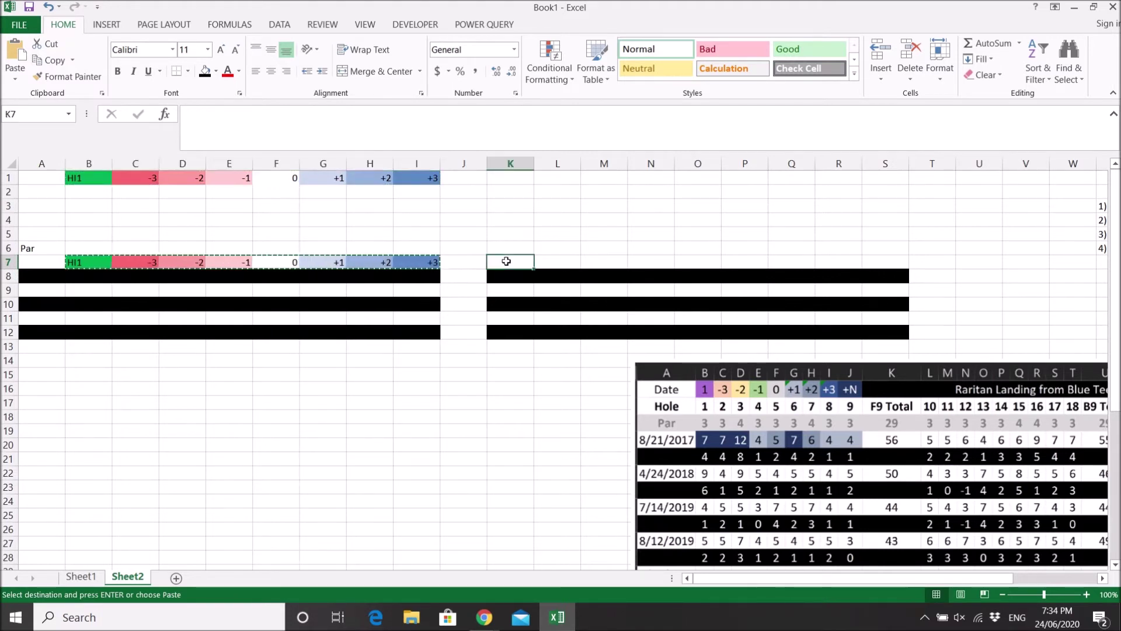
pyautogui.moveTo(795, 365); pyautogui.dragTo(632, 363)
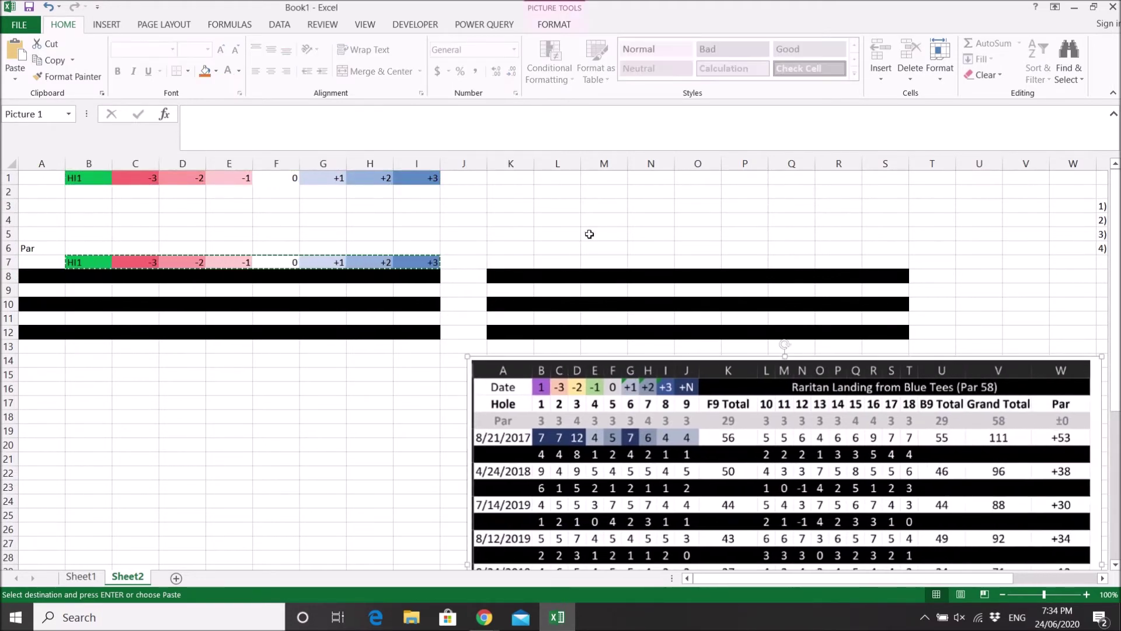
pyautogui.click(512, 260)
pyautogui.rightClick(512, 261)
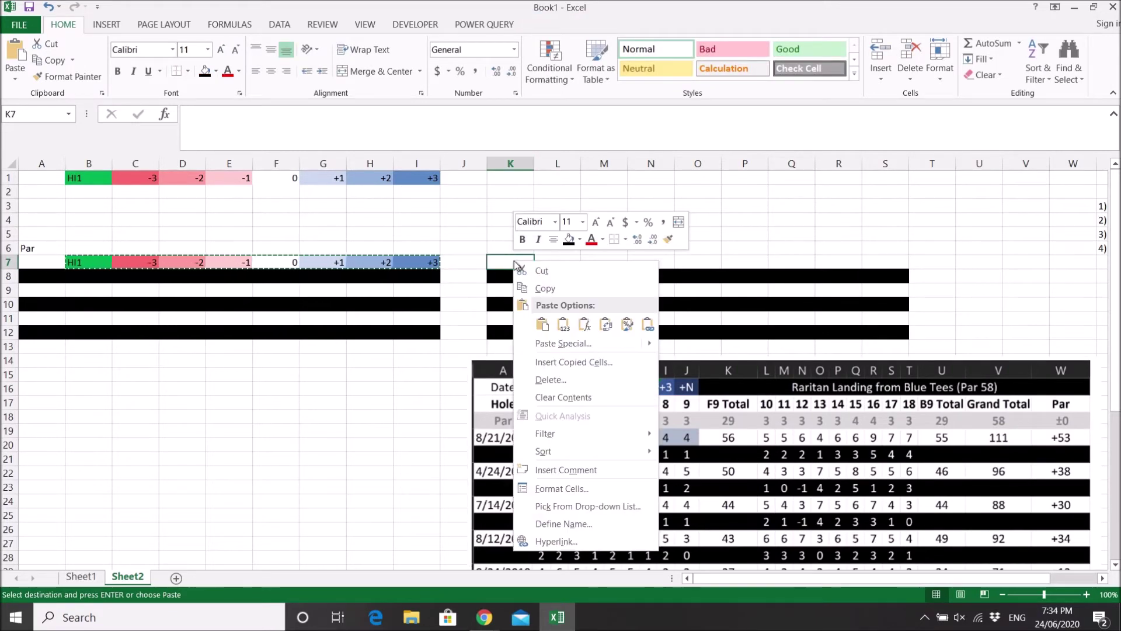
pyautogui.click(593, 346)
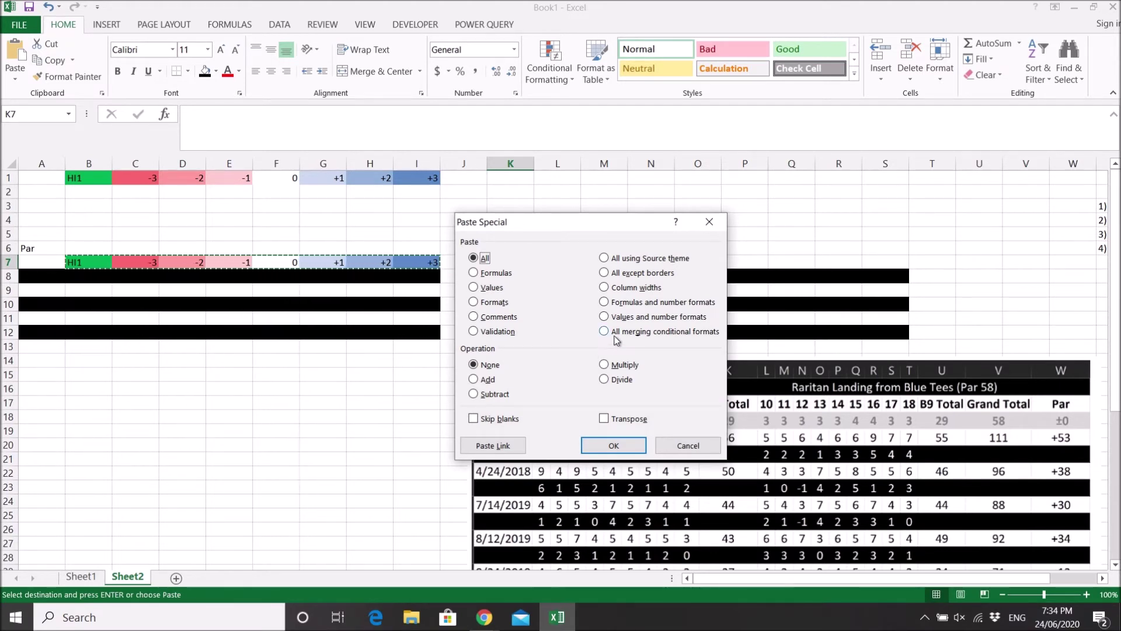
pyautogui.click(608, 331)
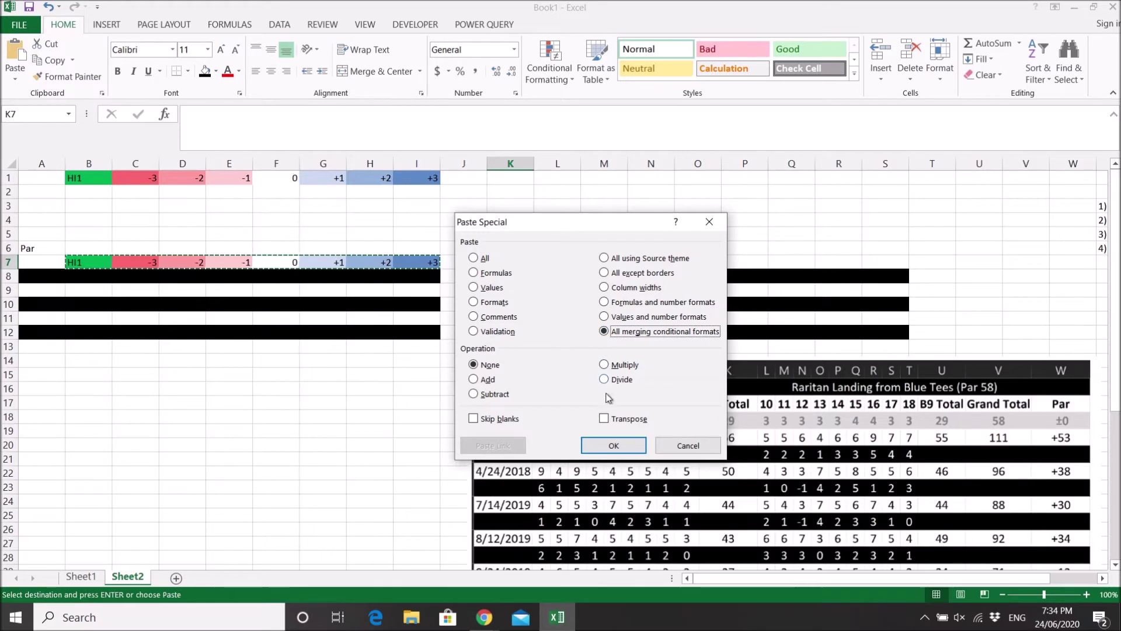
pyautogui.click(613, 445)
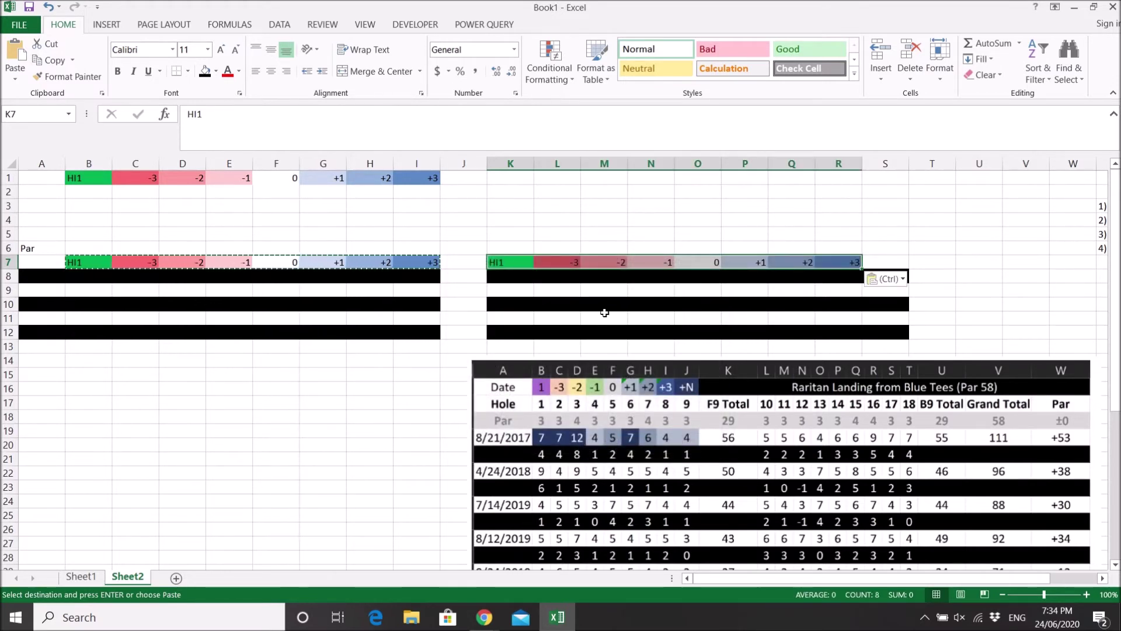
# Enter 4 in cells L7 and M7 to test the second block's colour scale
pyautogui.click(530, 288)
pyautogui.click(496, 264)
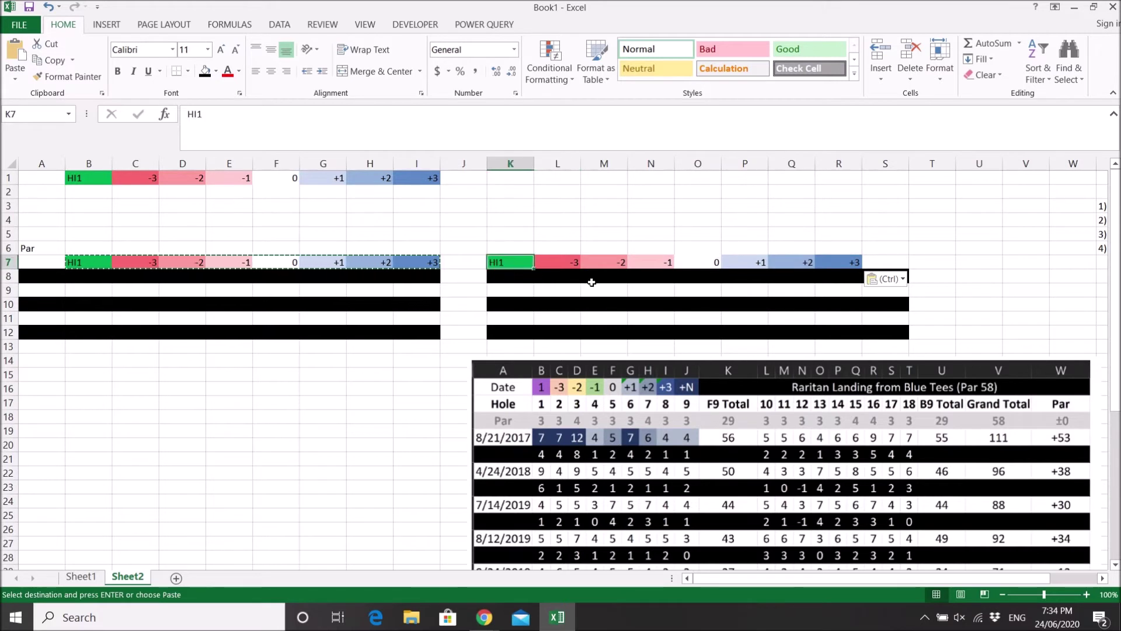
pyautogui.click(566, 261)
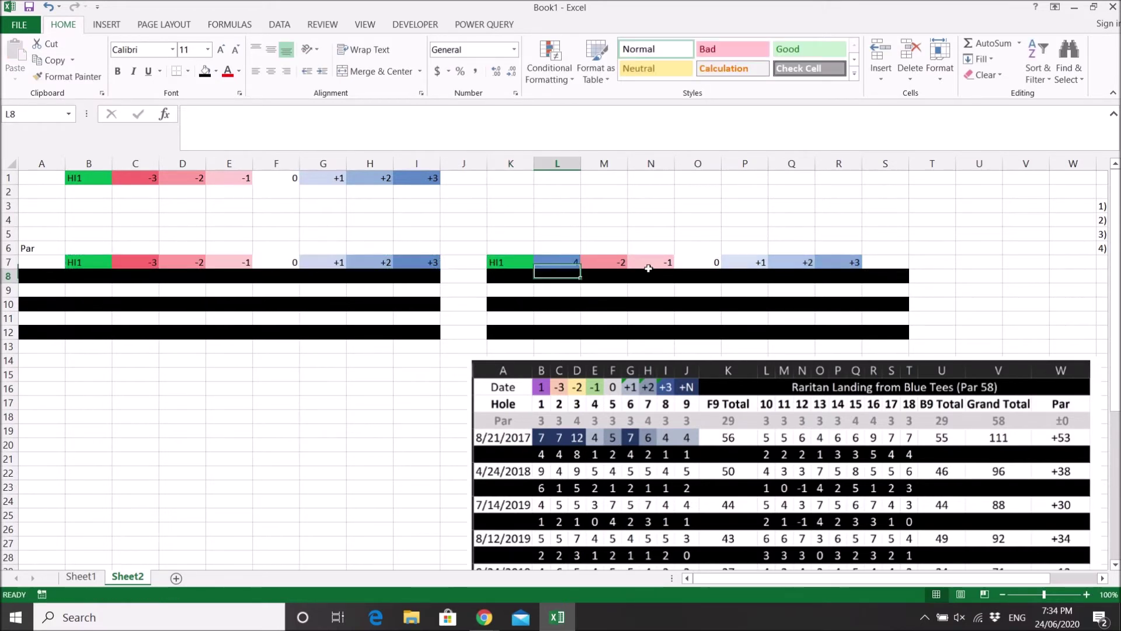
pyautogui.write('4')
pyautogui.press('Tab')
pyautogui.write('4')
pyautogui.press('Tab')
pyautogui.press('Tab')
pyautogui.press('Left')
pyautogui.press('Left')
pyautogui.press('Right')
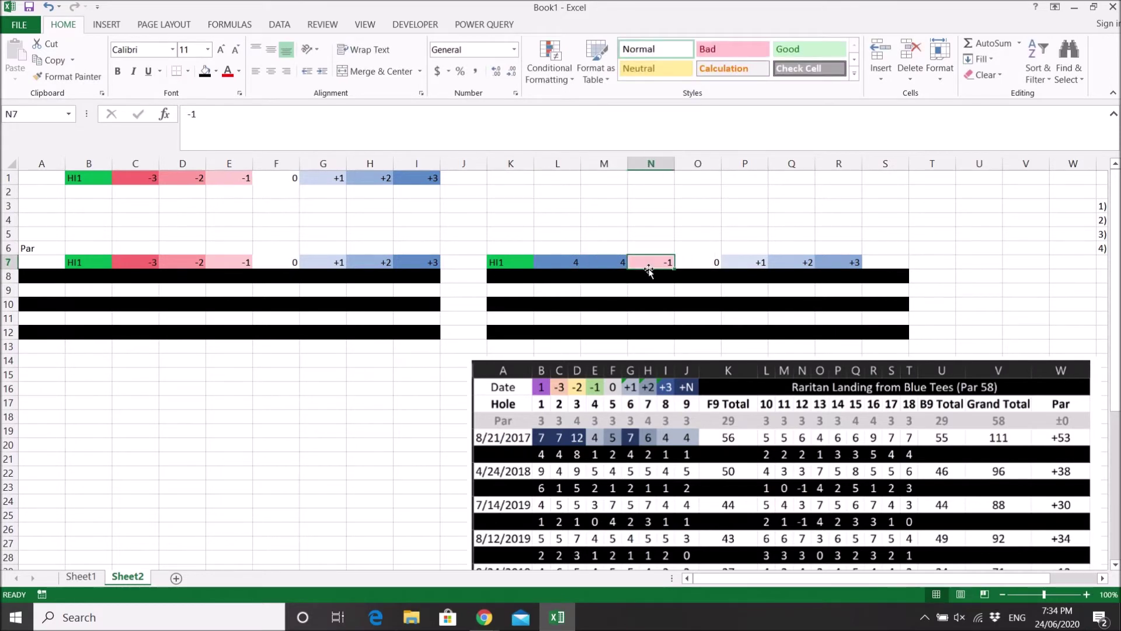
# Enter -1 in cell N7 of the second block
pyautogui.write('2')
pyautogui.write('-1')
pyautogui.press('Tab')
pyautogui.press('Tab')
pyautogui.press('Tab')
pyautogui.press('Left')
pyautogui.press('Left')
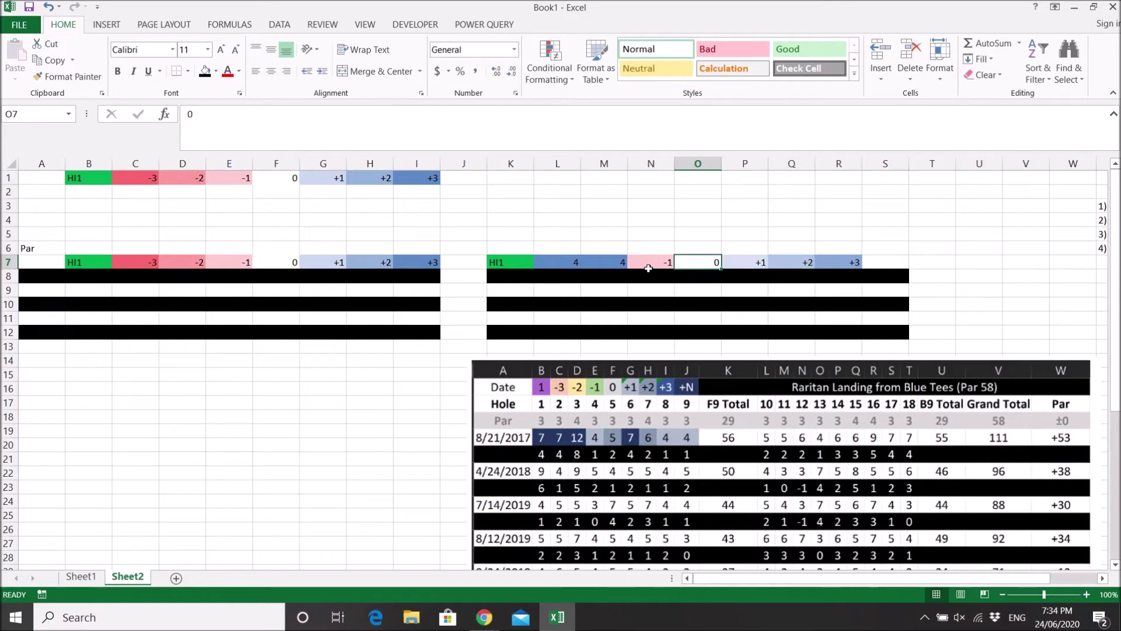
# Change the number format of cells G7:I7 from the custom plus-sign format to Number
pyautogui.moveTo(343, 266); pyautogui.dragTo(415, 264)
pyautogui.rightClick(414, 264)
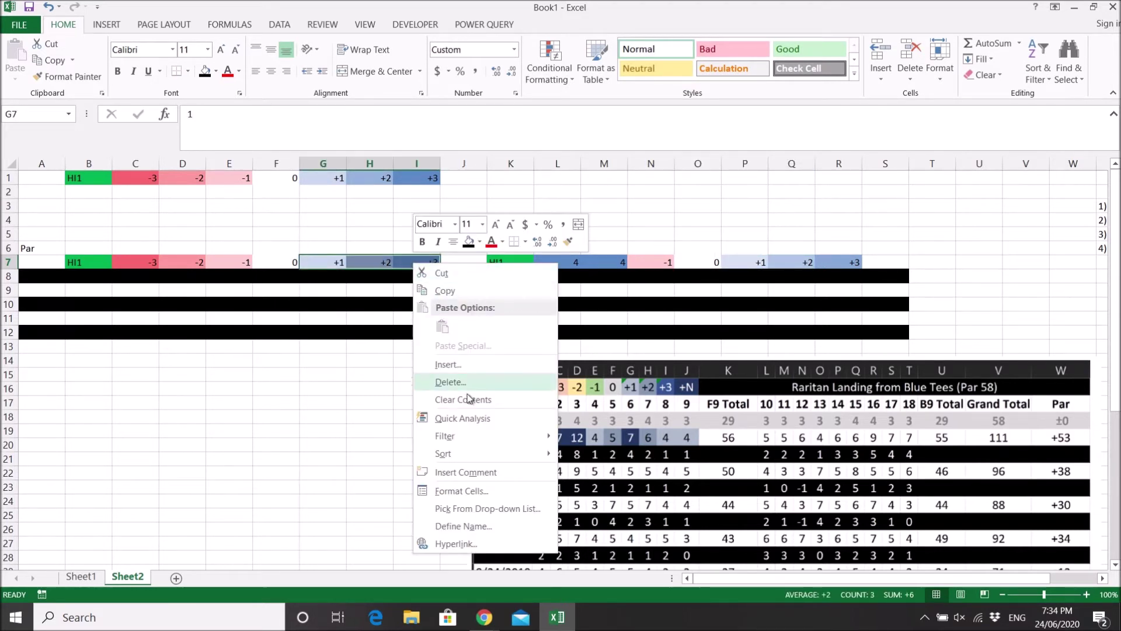
pyautogui.press('Escape')
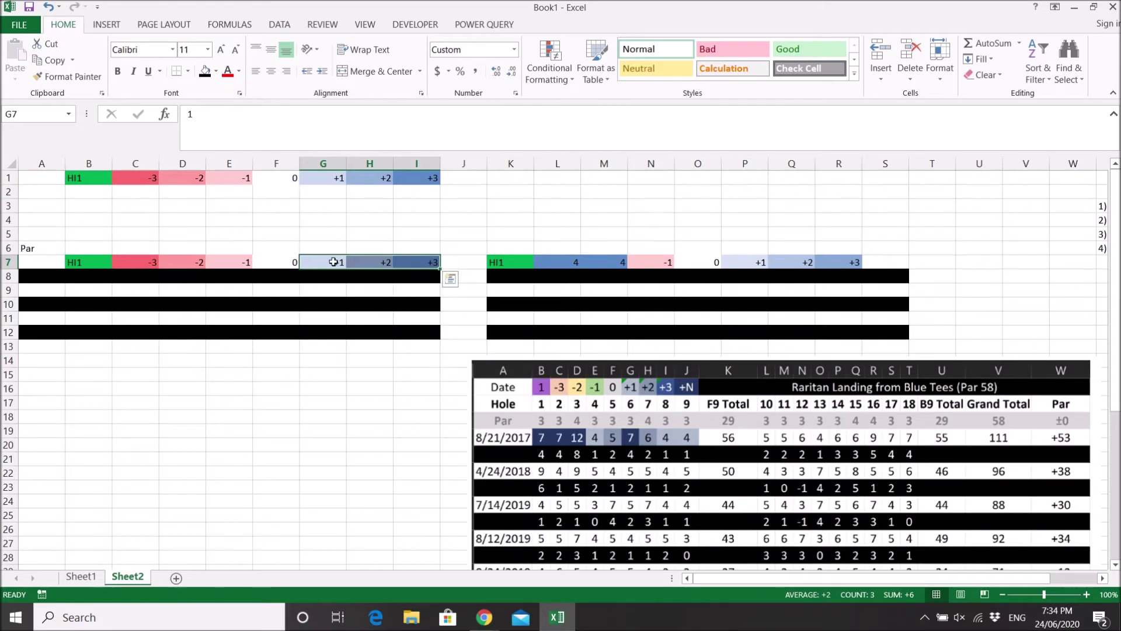
pyautogui.rightClick(419, 263)
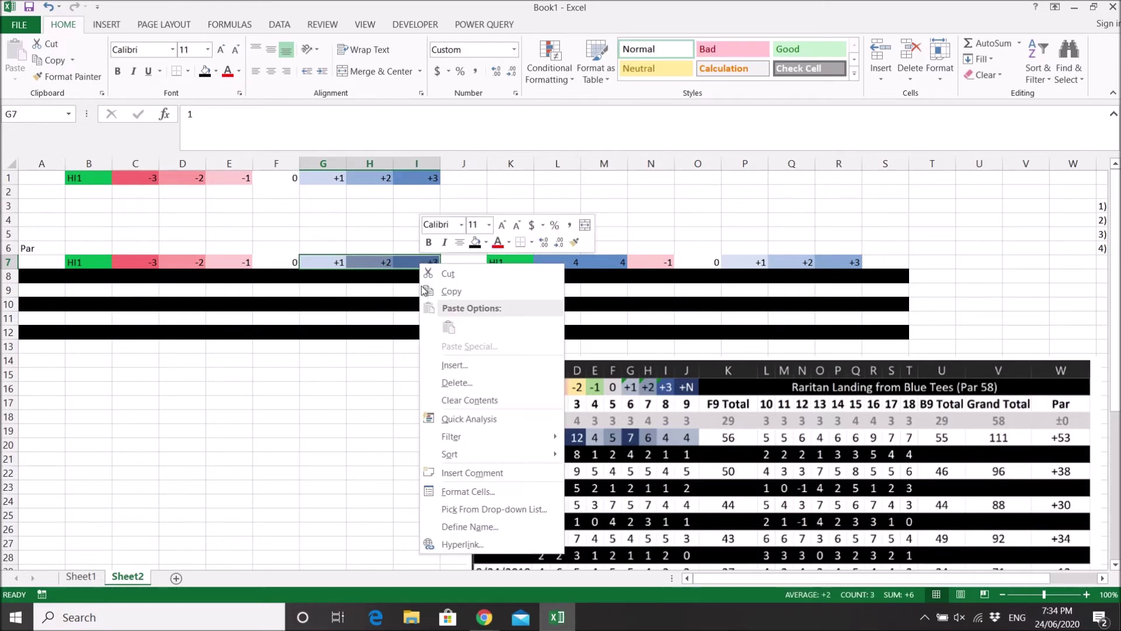
pyautogui.click(485, 492)
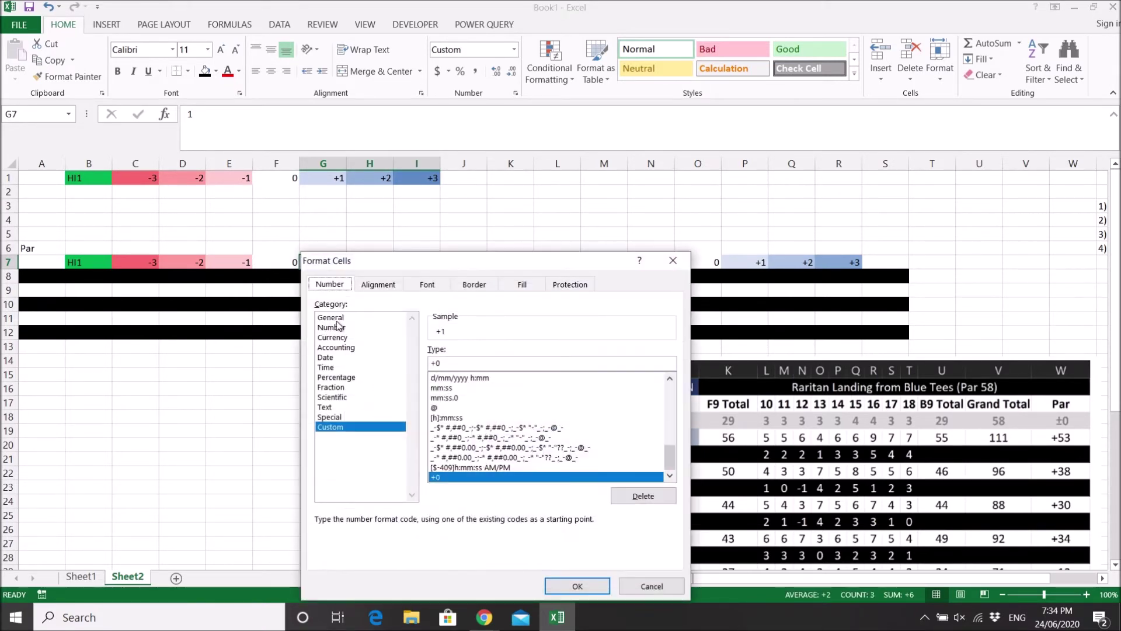
pyautogui.click(336, 329)
pyautogui.click(578, 585)
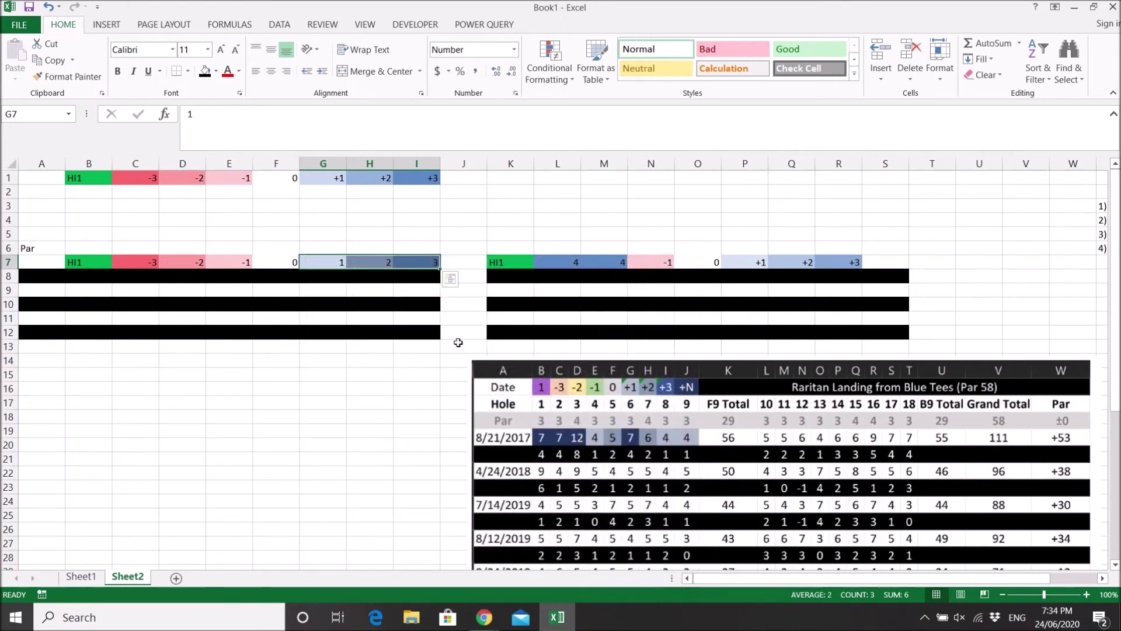
pyautogui.click(416, 307)
# Change the number format of cells P7:R7 in the second block to Number
pyautogui.moveTo(762, 261); pyautogui.dragTo(851, 261)
pyautogui.rightClick(853, 262)
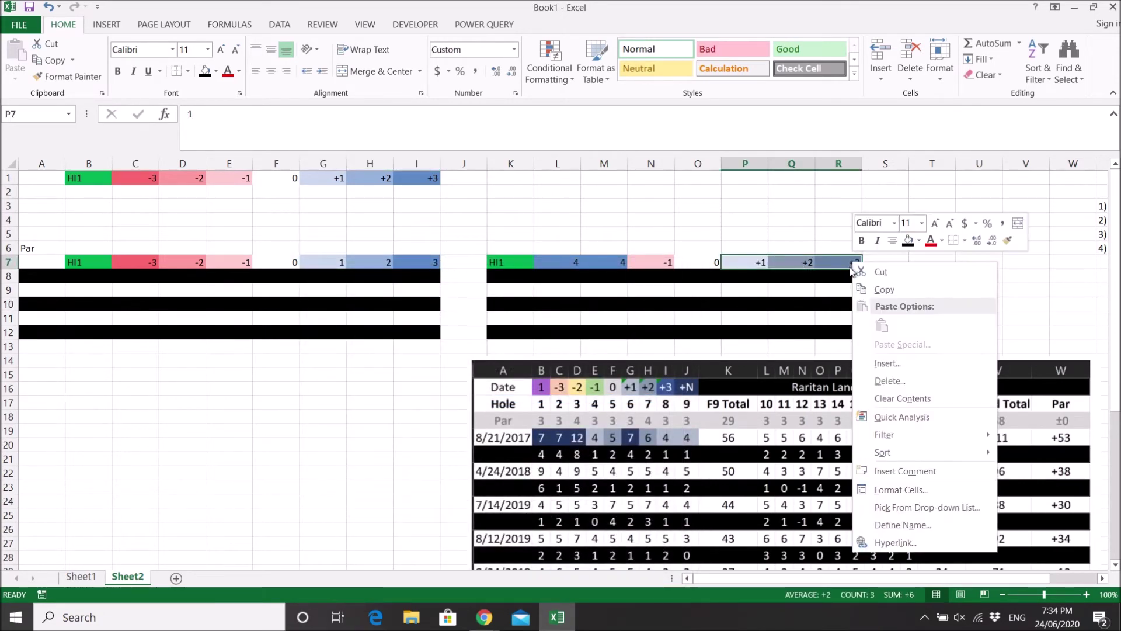
pyautogui.click(901, 489)
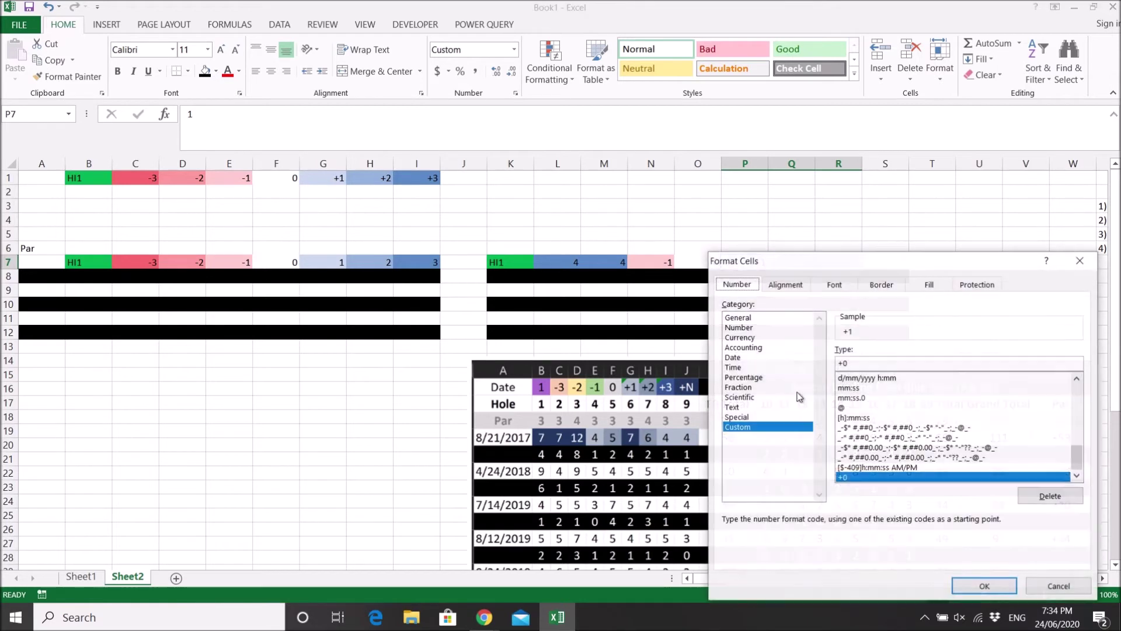
pyautogui.click(739, 328)
pyautogui.click(973, 586)
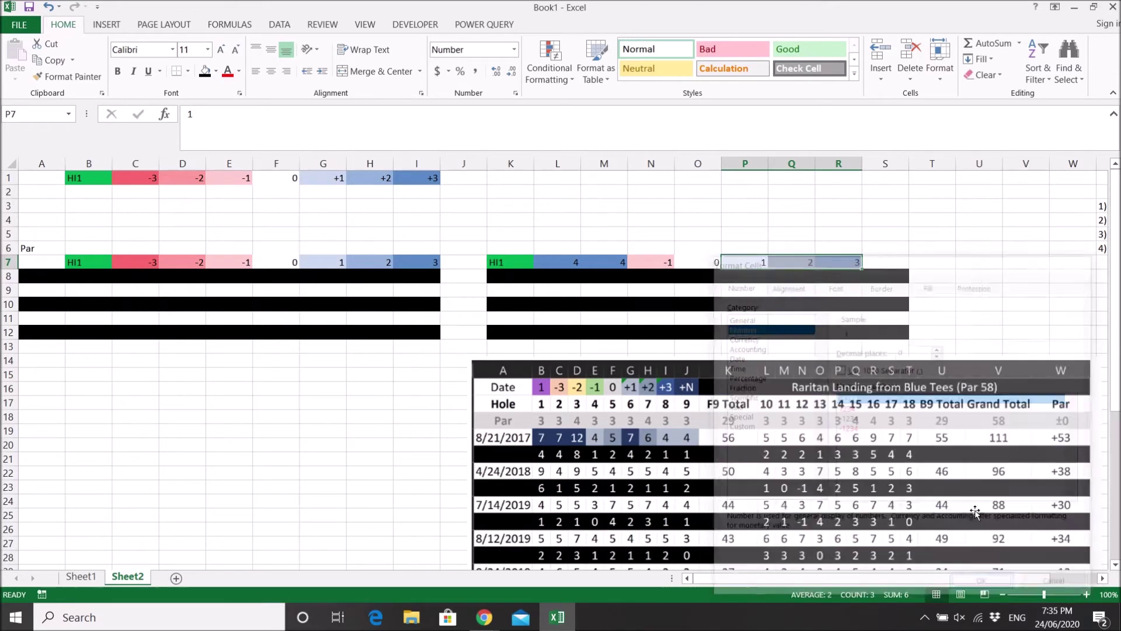
pyautogui.click(935, 305)
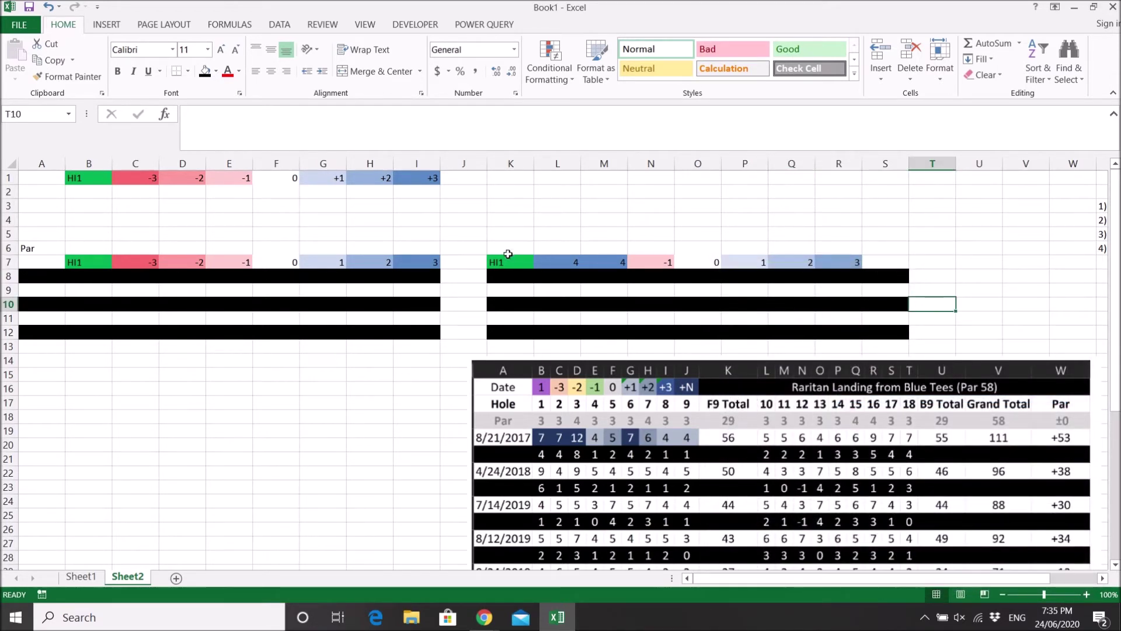
# Try entering HI1 in cell C7 to test its formatting, and undo the entry
pyautogui.click(146, 263)
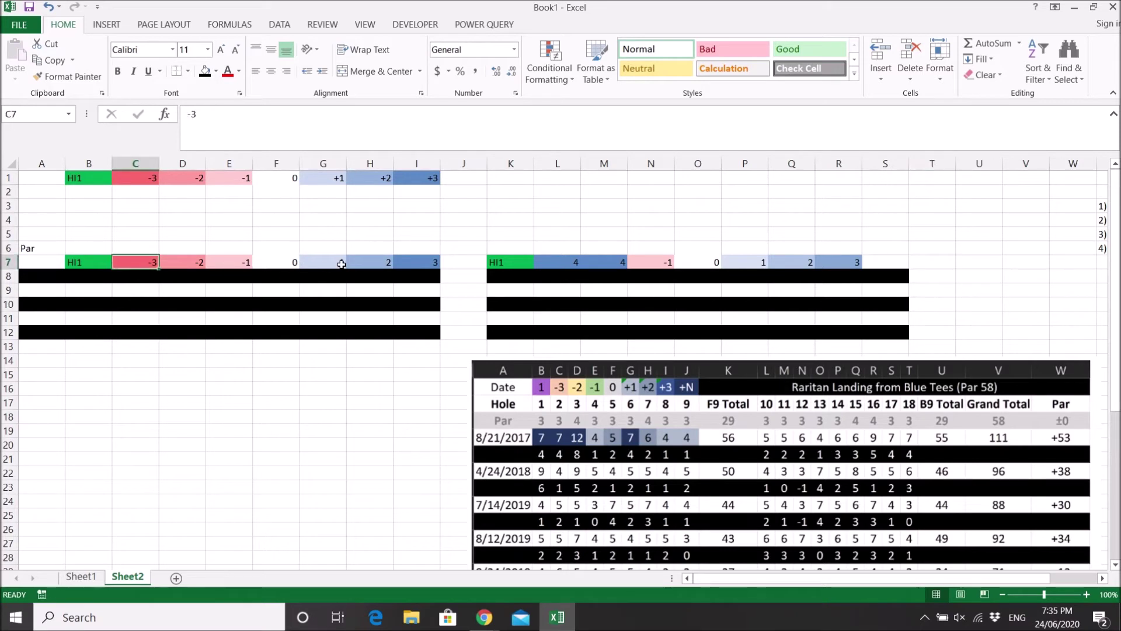
pyautogui.write('H')
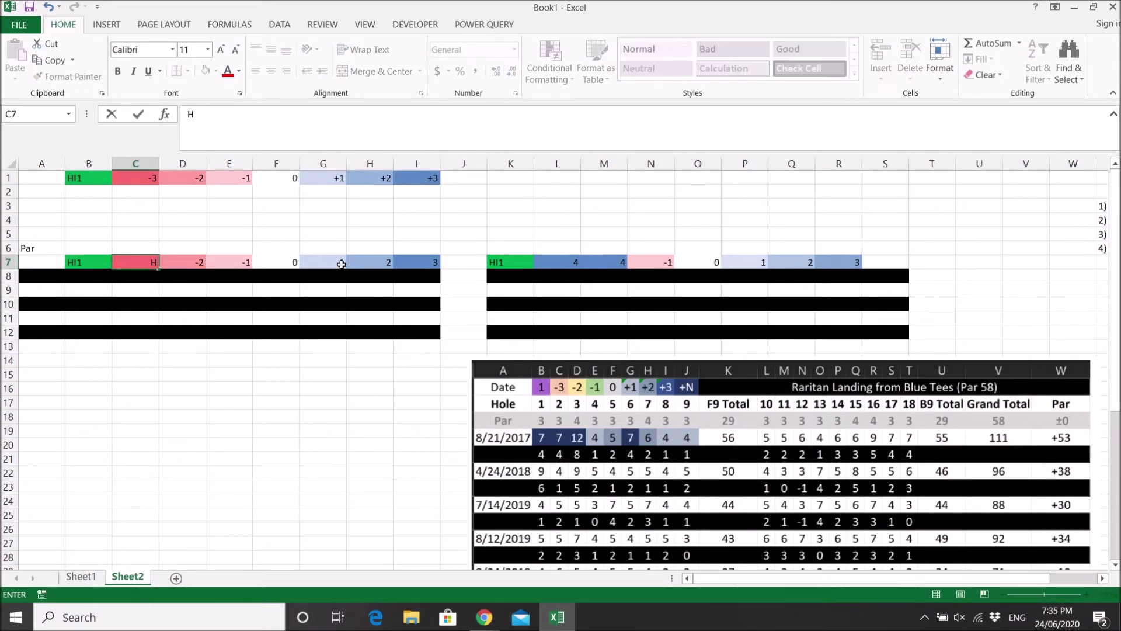
pyautogui.write('I1')
pyautogui.press('Return')
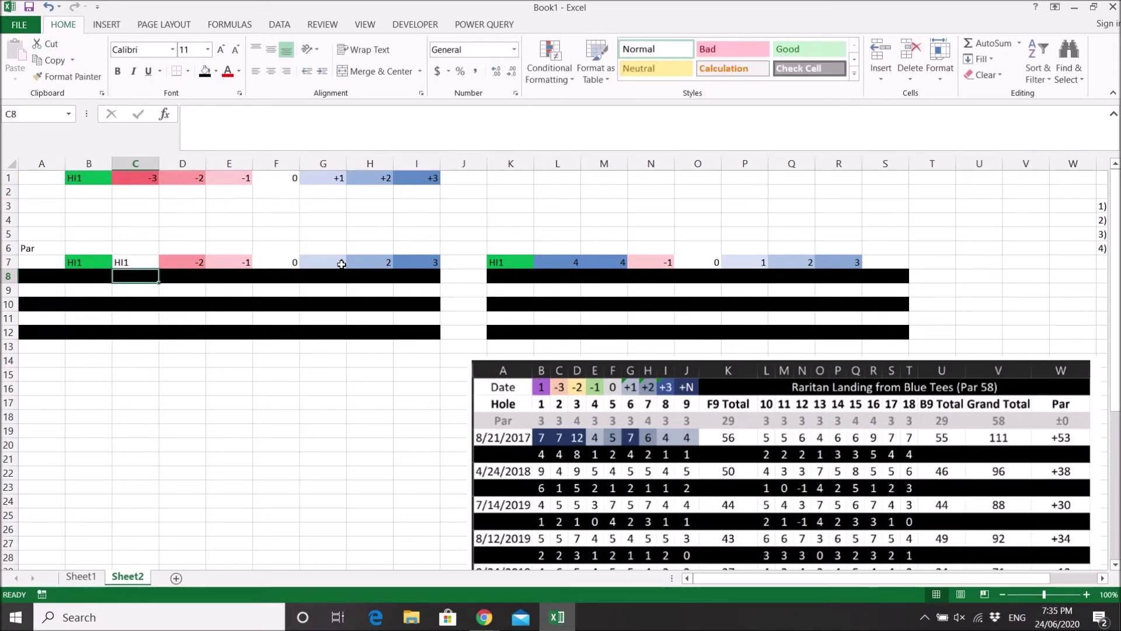
pyautogui.click(114, 262)
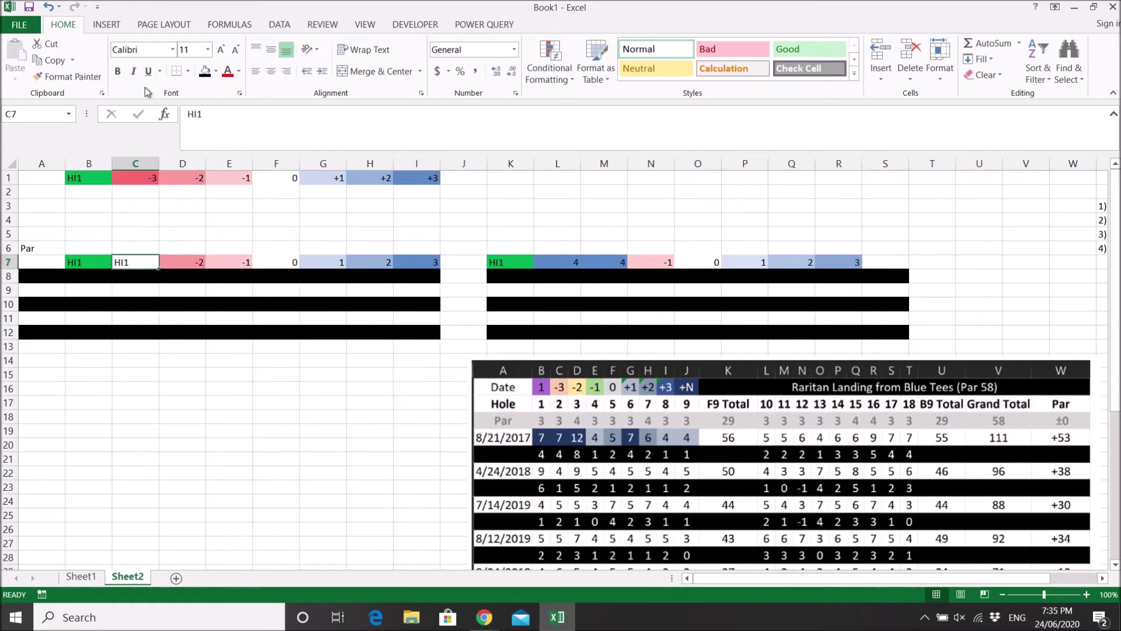
pyautogui.click(50, 7)
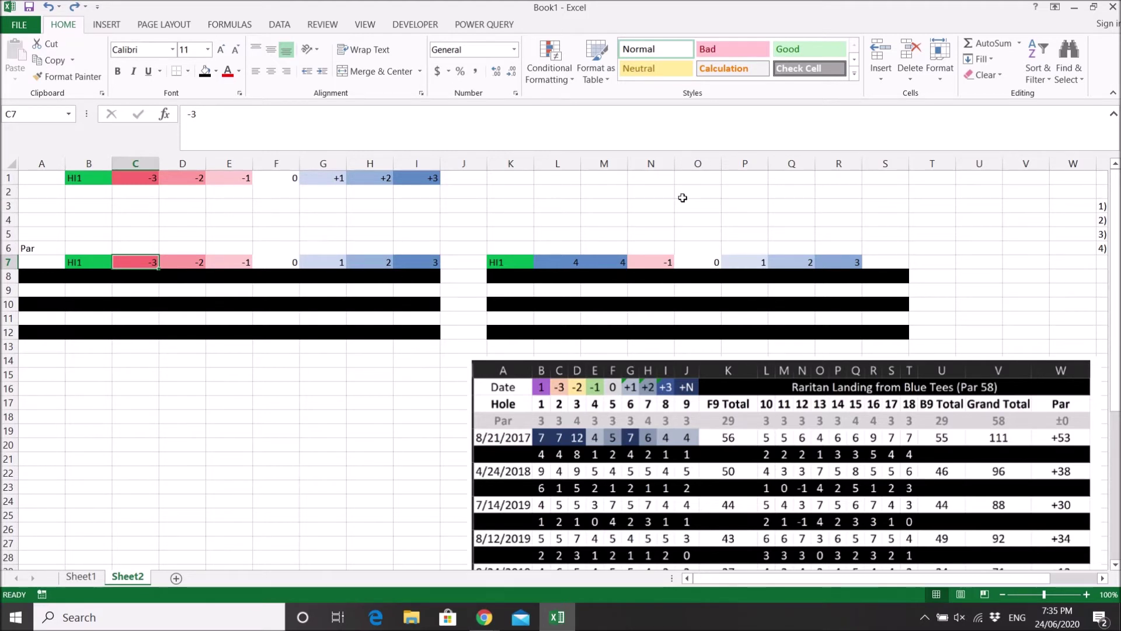
# Examine the conditional formatting rules for cell C7, including the rule types available for a new rule and the graded color scale's settings
pyautogui.click(549, 75)
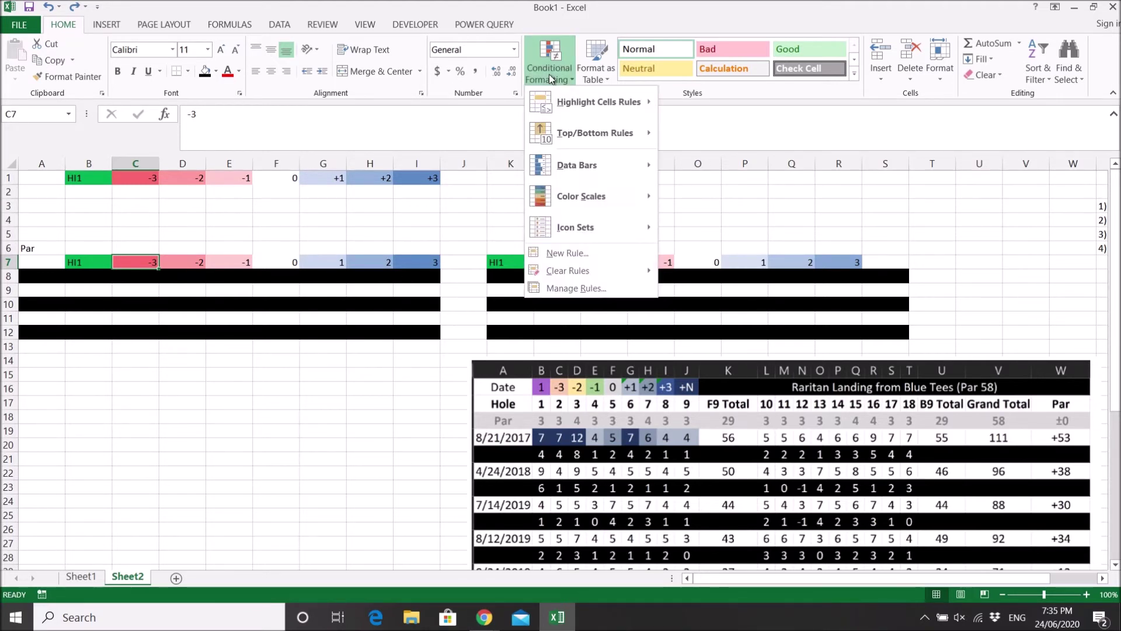
pyautogui.click(604, 290)
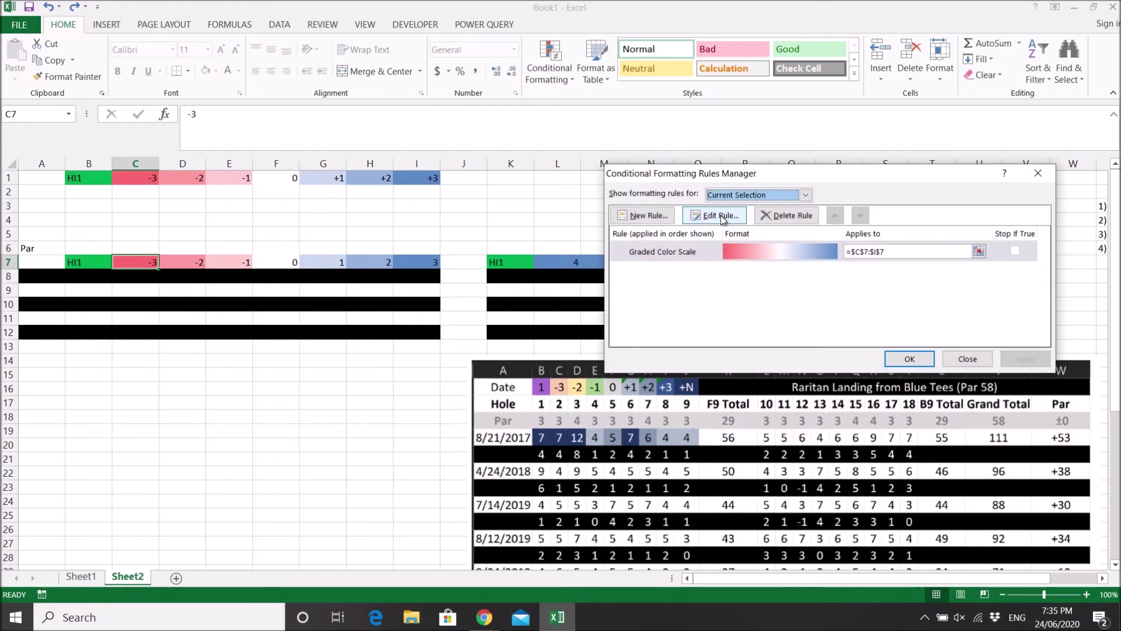
pyautogui.click(735, 255)
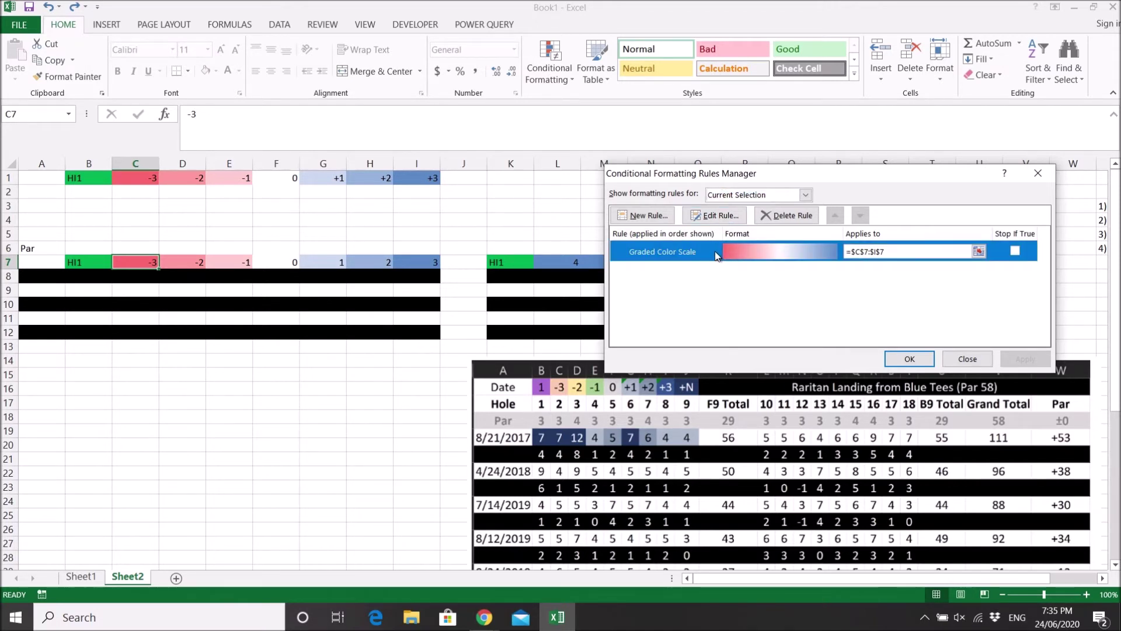
pyautogui.click(649, 215)
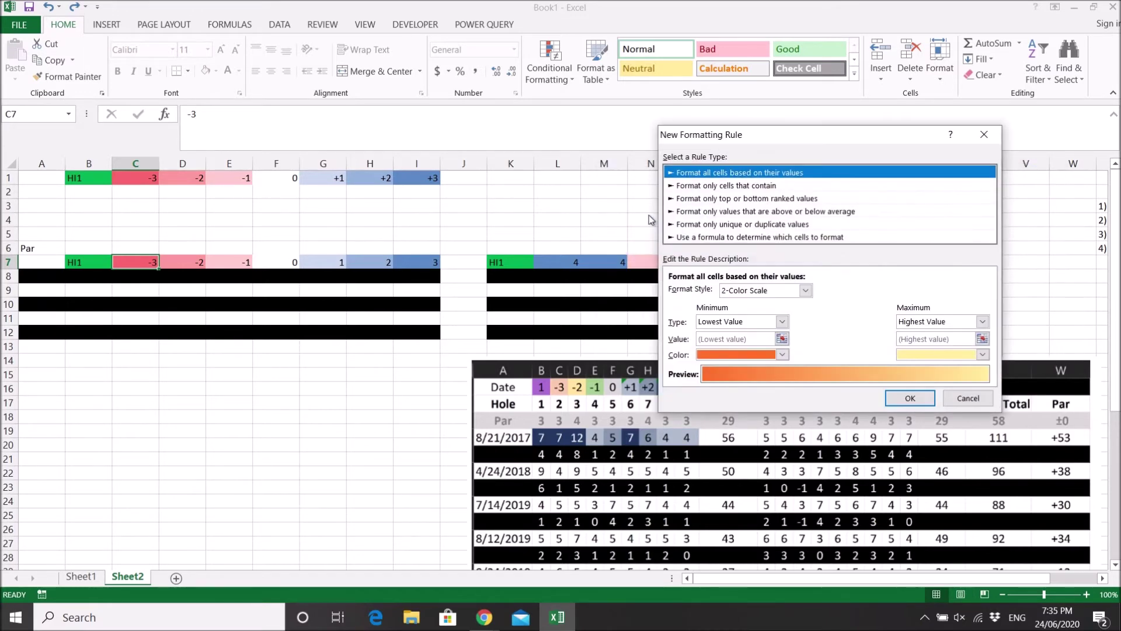
pyautogui.click(672, 185)
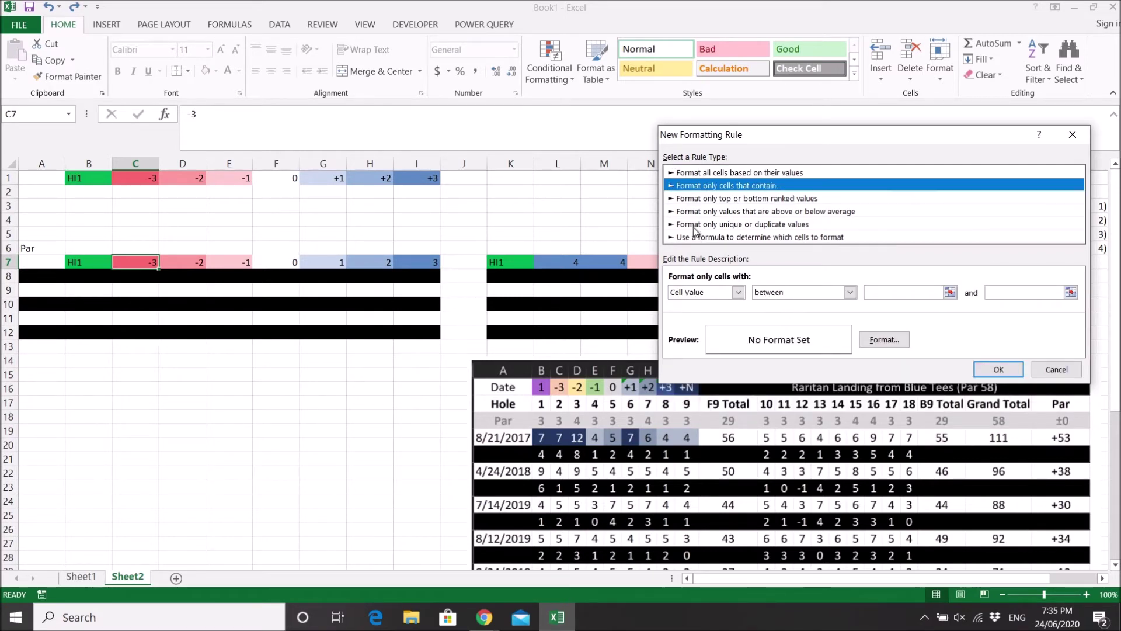
pyautogui.click(711, 173)
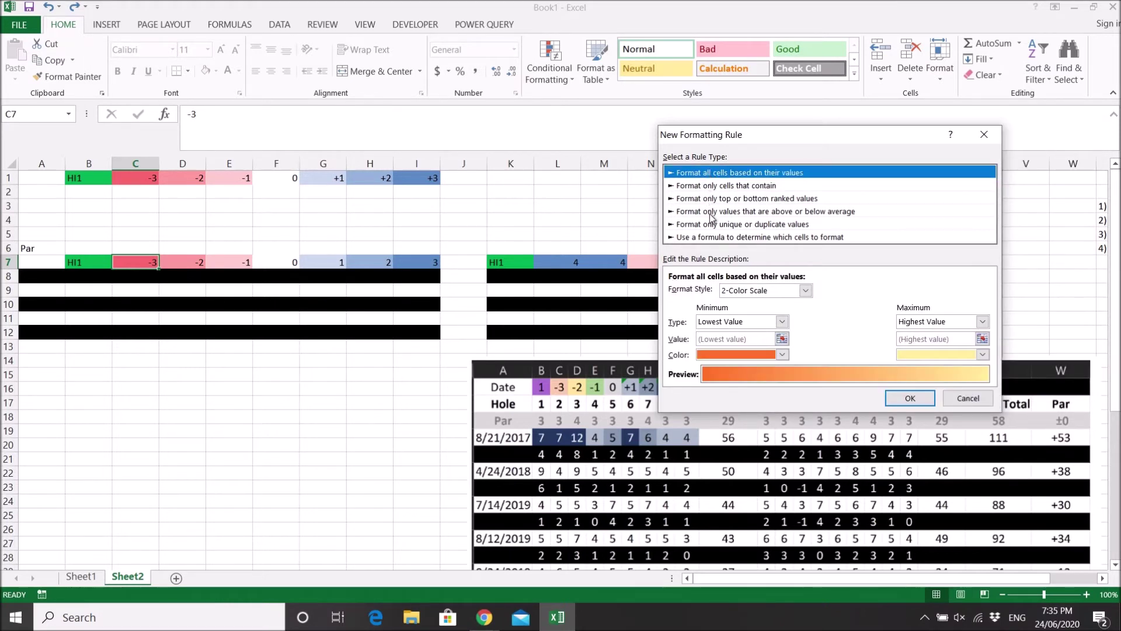
pyautogui.click(709, 187)
pyautogui.click(712, 200)
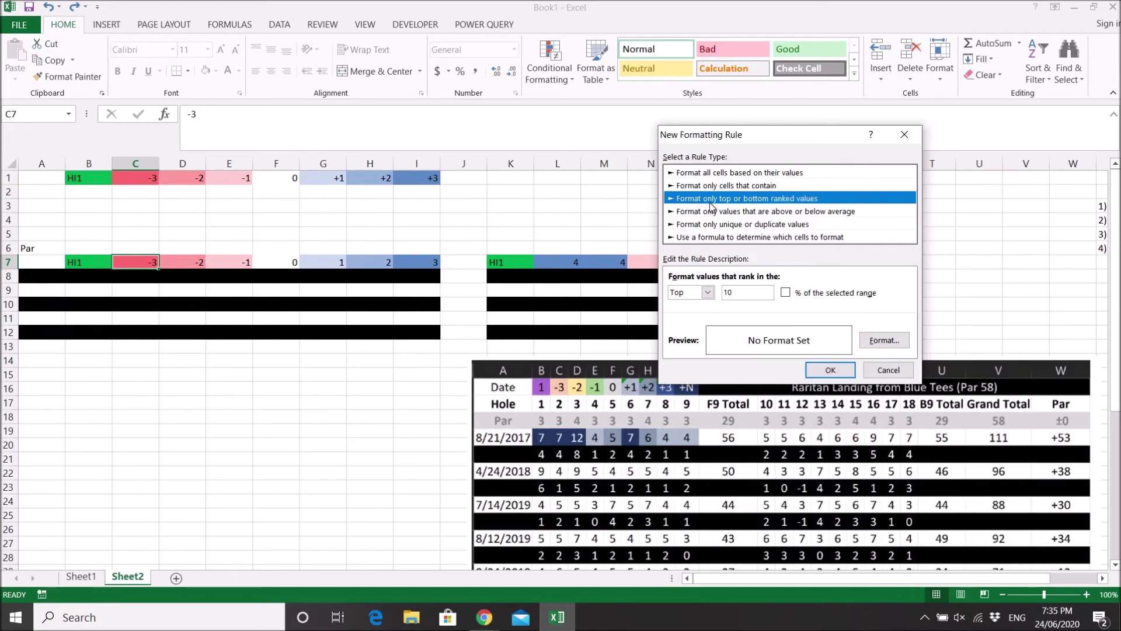
pyautogui.click(711, 212)
pyautogui.click(711, 224)
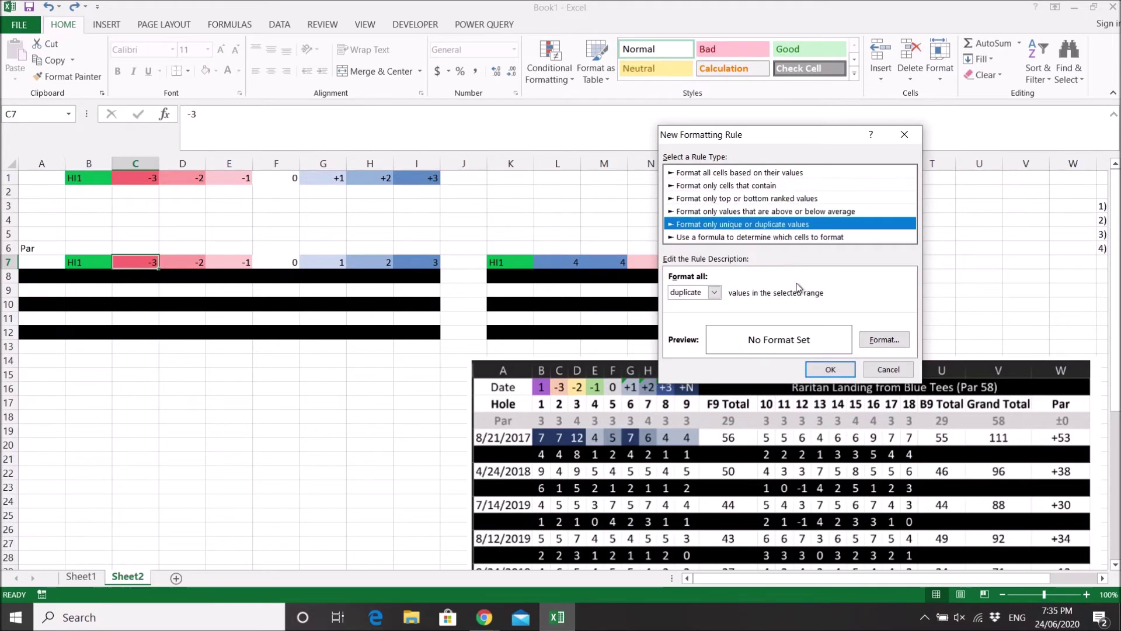
pyautogui.click(888, 370)
pyautogui.click(711, 216)
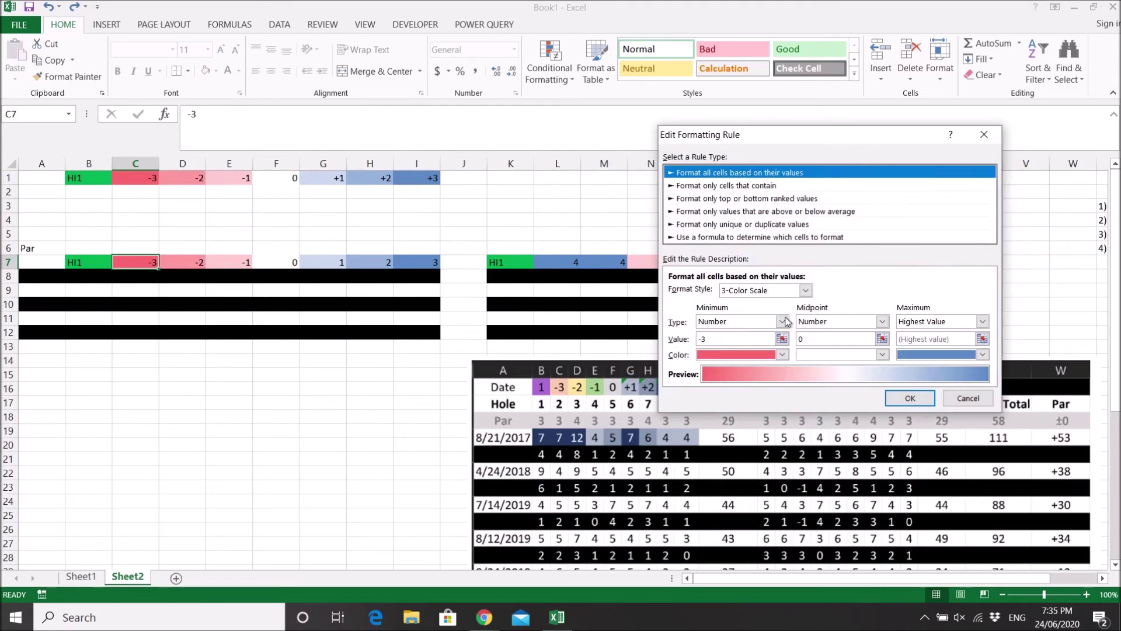
pyautogui.click(970, 399)
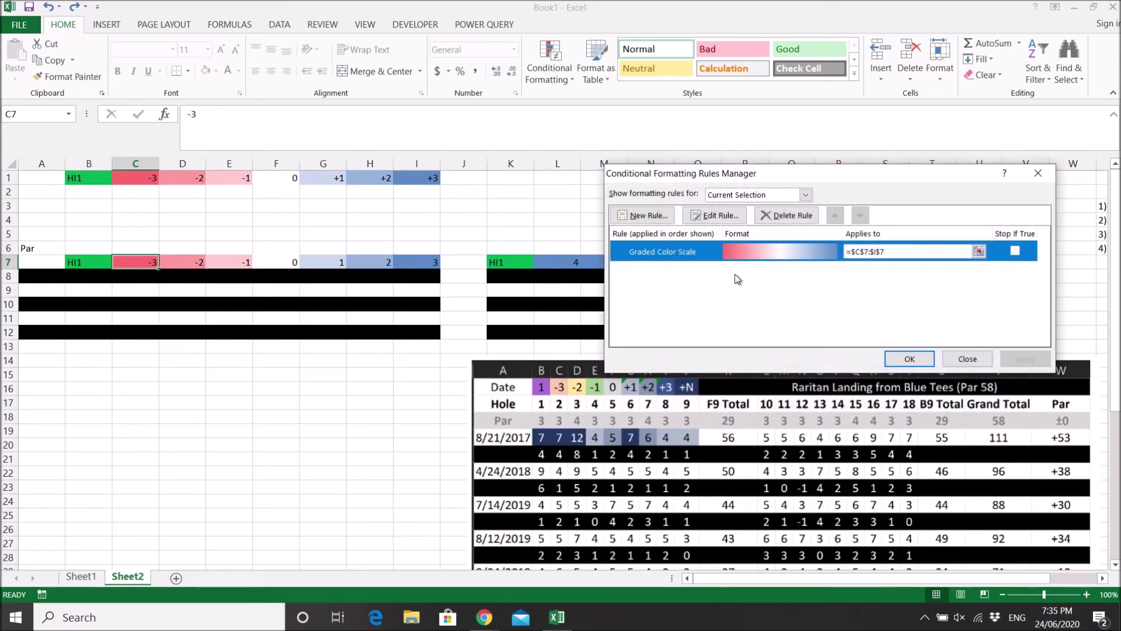
# Add a conditional formatting rule to cell C7 for cell values equal to =$B$1, without setting a format
pyautogui.click(646, 216)
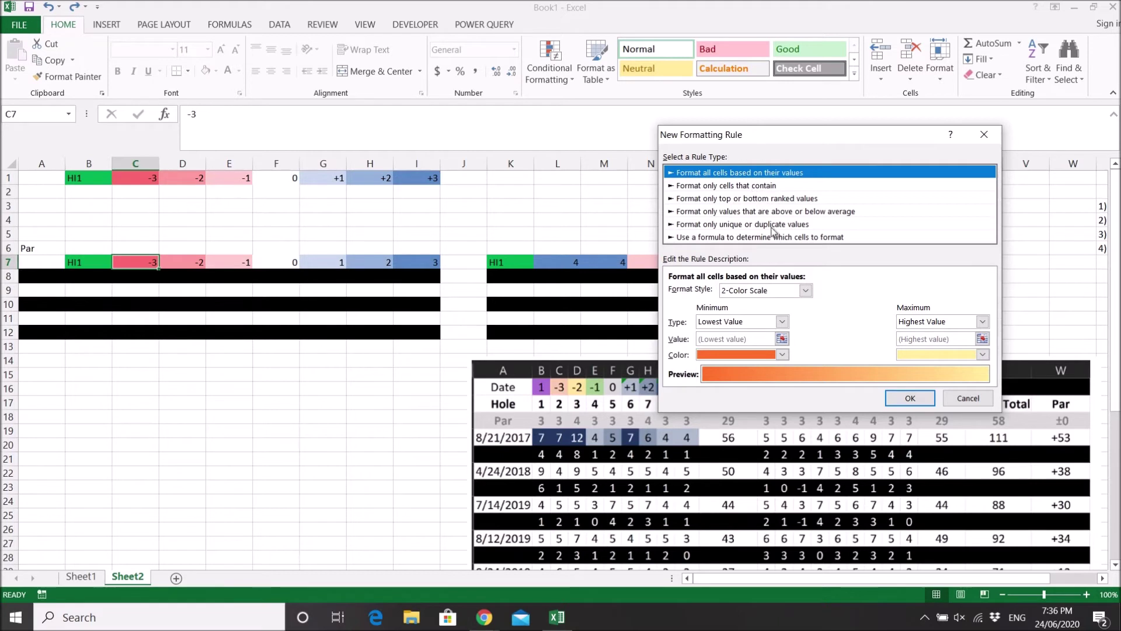
pyautogui.click(744, 187)
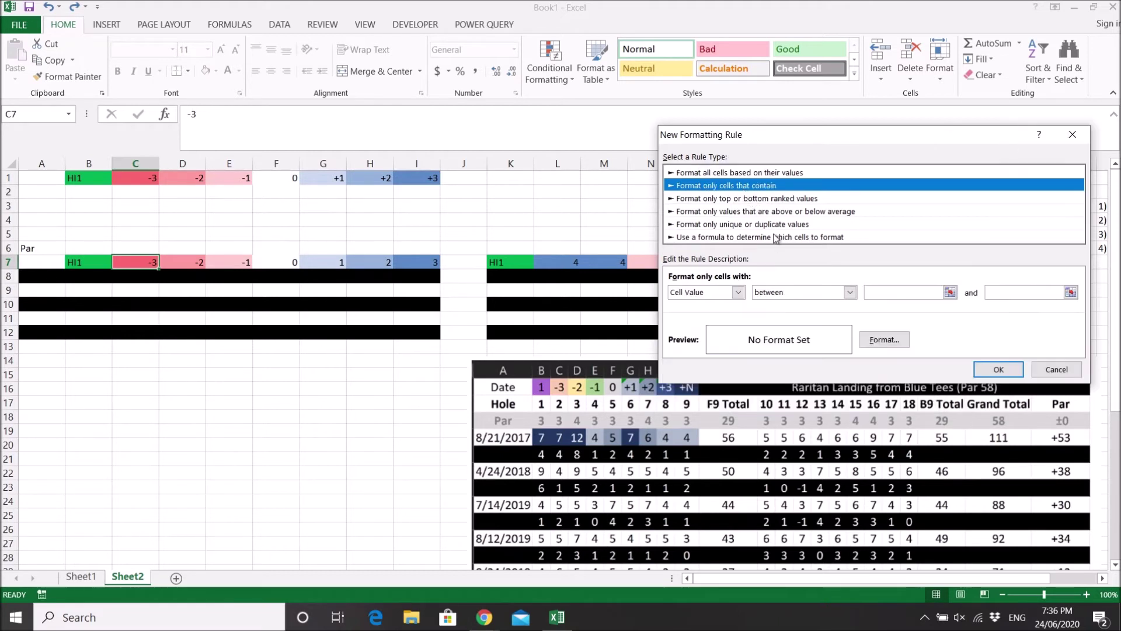
pyautogui.click(850, 292)
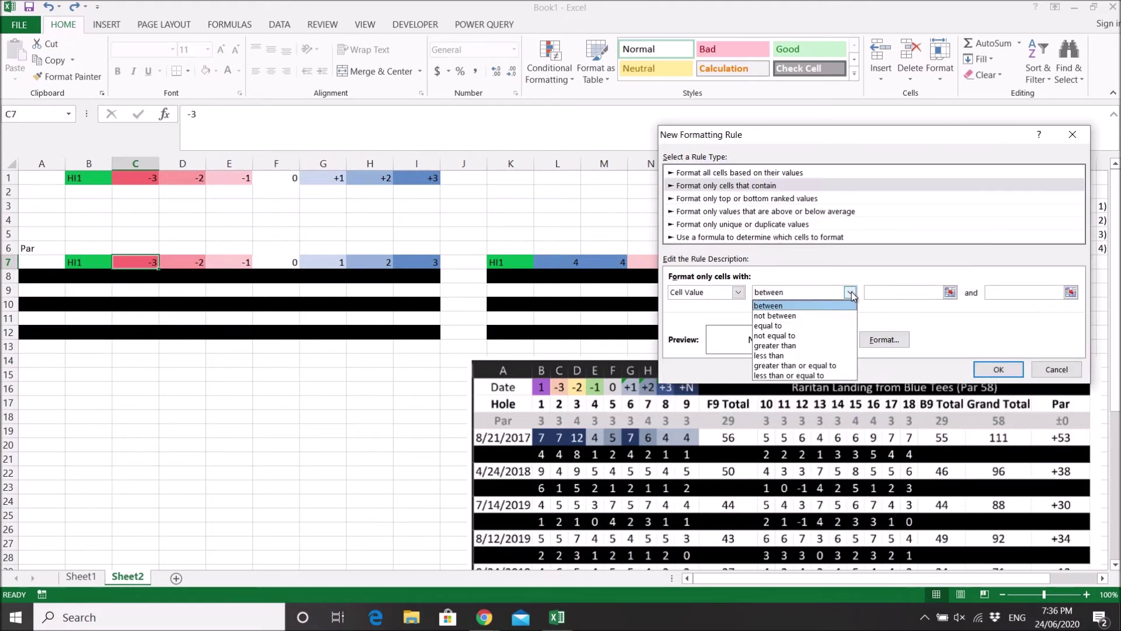
pyautogui.click(816, 326)
pyautogui.click(1004, 292)
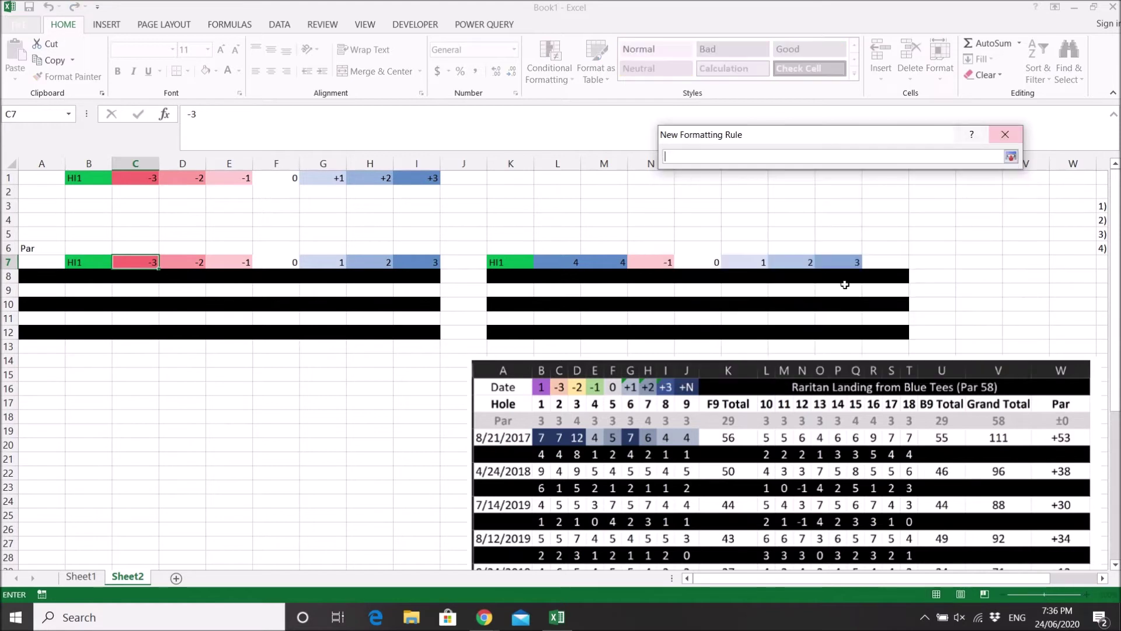
pyautogui.click(88, 178)
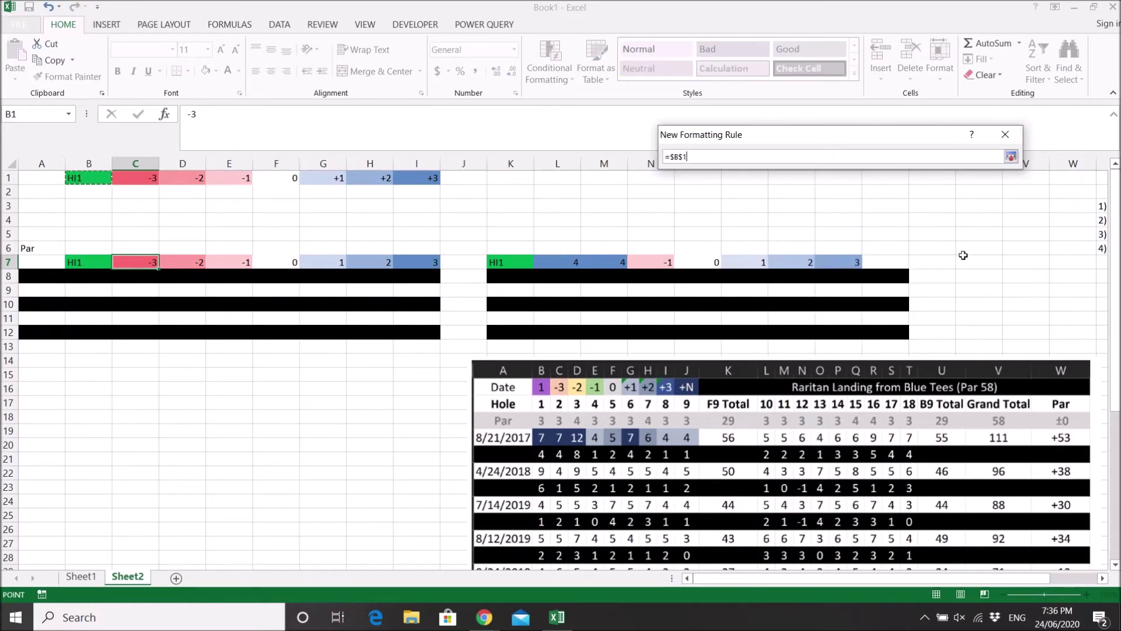
pyautogui.press('Return')
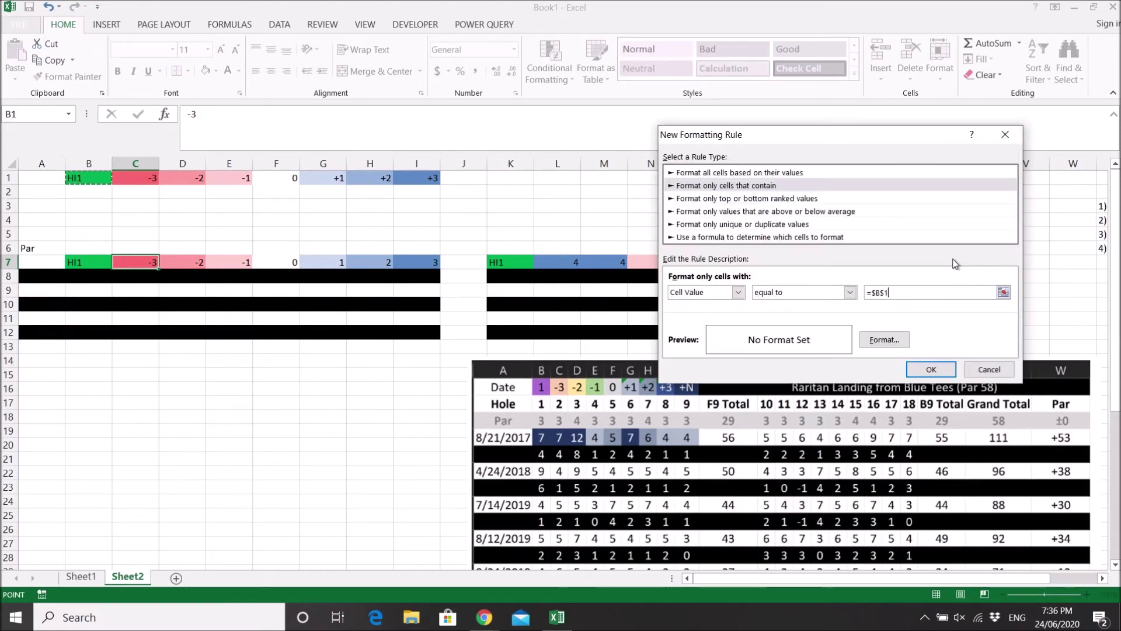
pyautogui.click(931, 370)
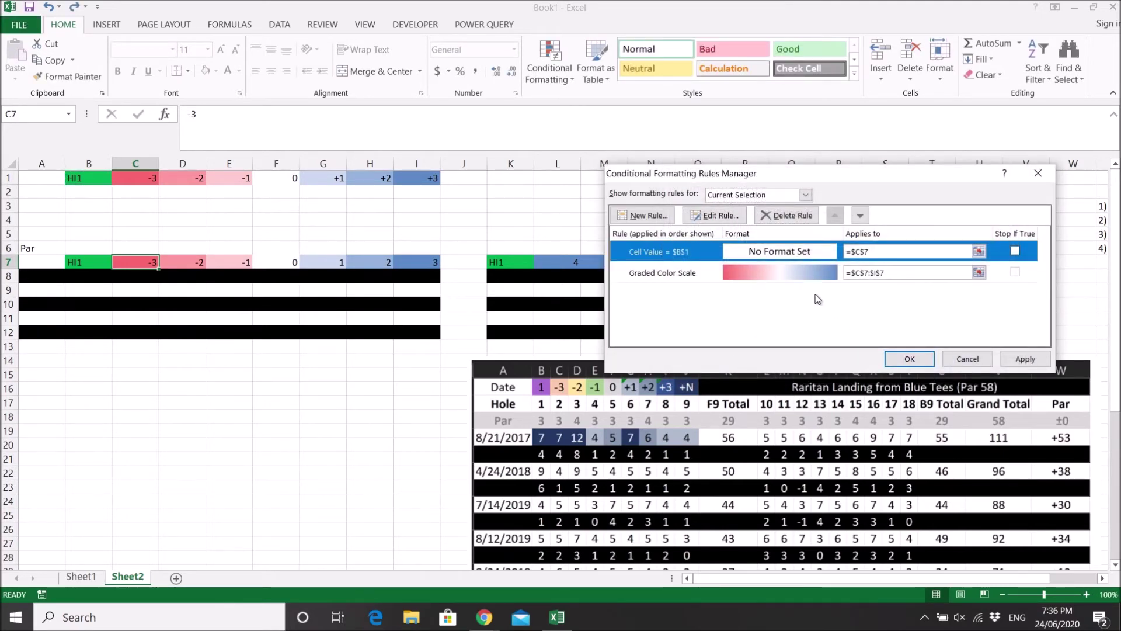
# Extend the $B$1 cell value rule to the same range as the color scale, =$C$7:$I$7
pyautogui.click(892, 273)
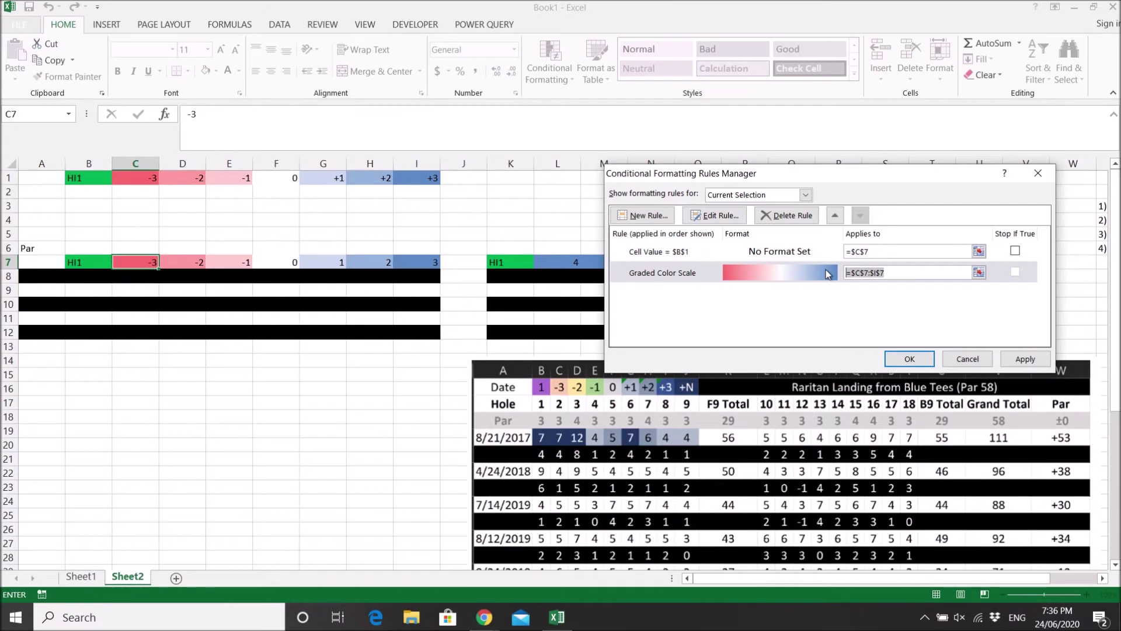
pyautogui.click(876, 251)
pyautogui.hotkey('ctrl', 'v')
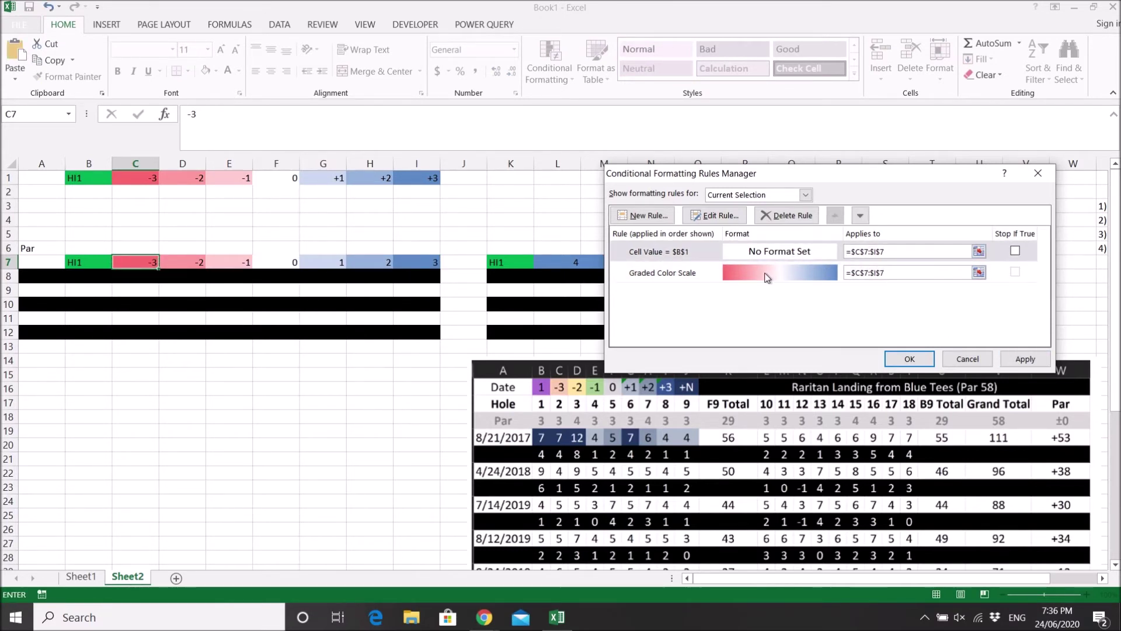
# Give the $B$1 cell value rule a bright green fill matching the HI1 legend cell and apply it
pyautogui.click(767, 251)
pyautogui.click(714, 215)
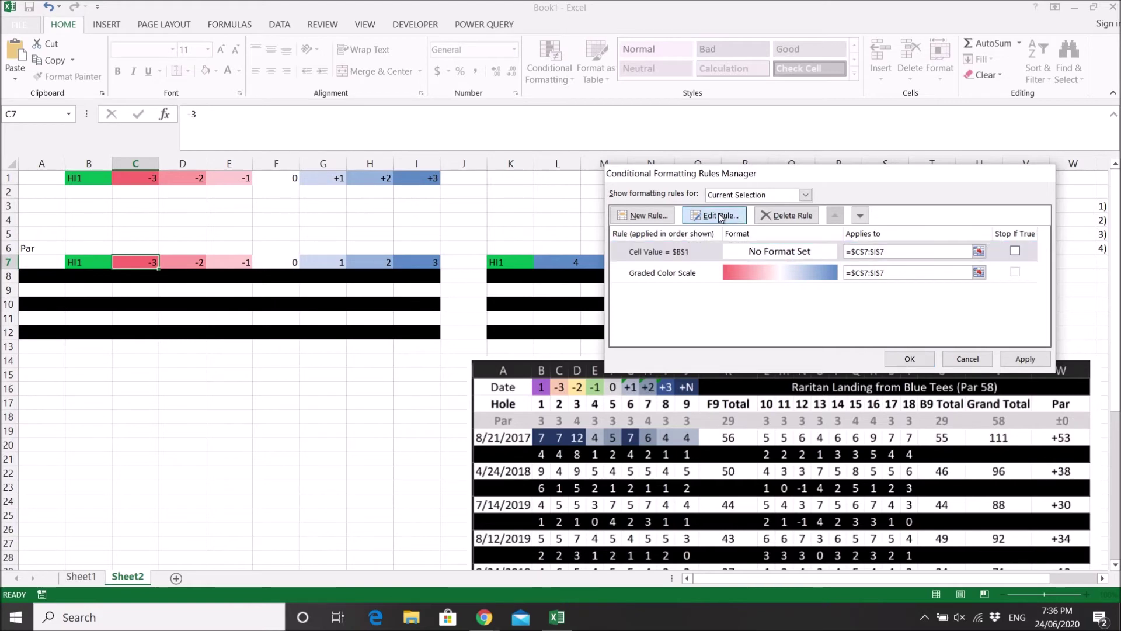
pyautogui.click(866, 354)
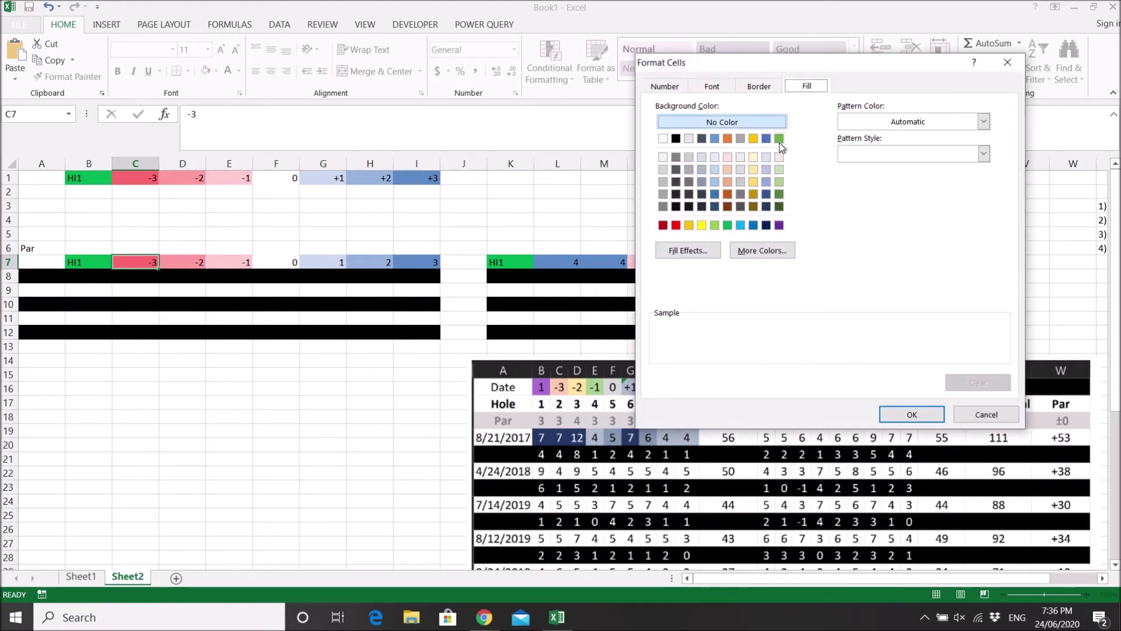
pyautogui.click(779, 139)
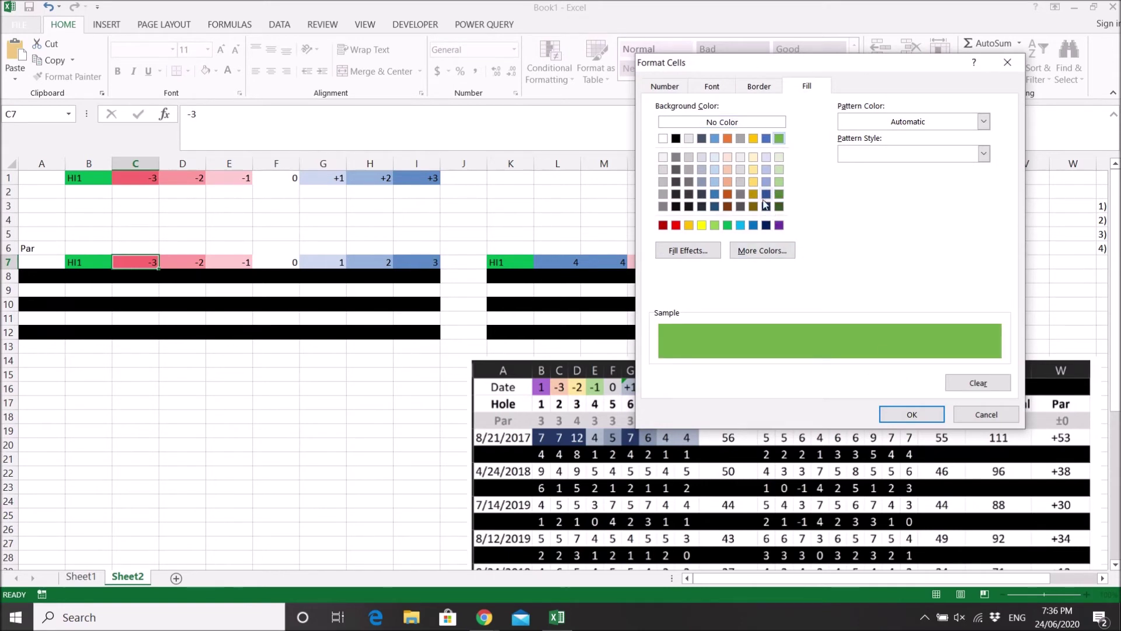
pyautogui.click(715, 226)
pyautogui.click(727, 225)
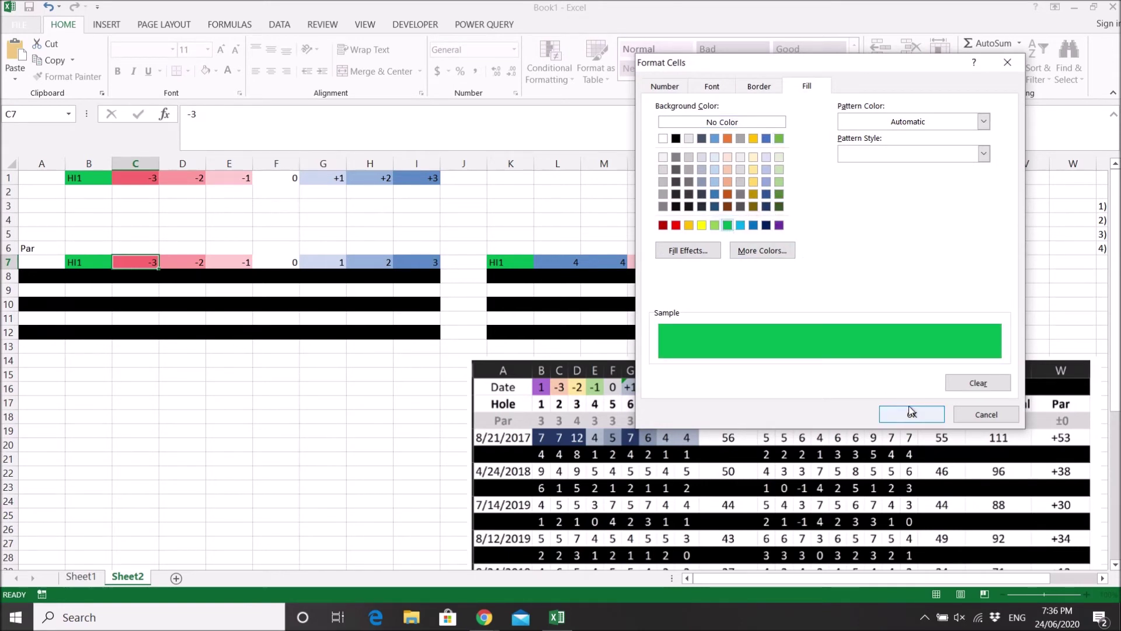
pyautogui.click(909, 411)
pyautogui.click(921, 383)
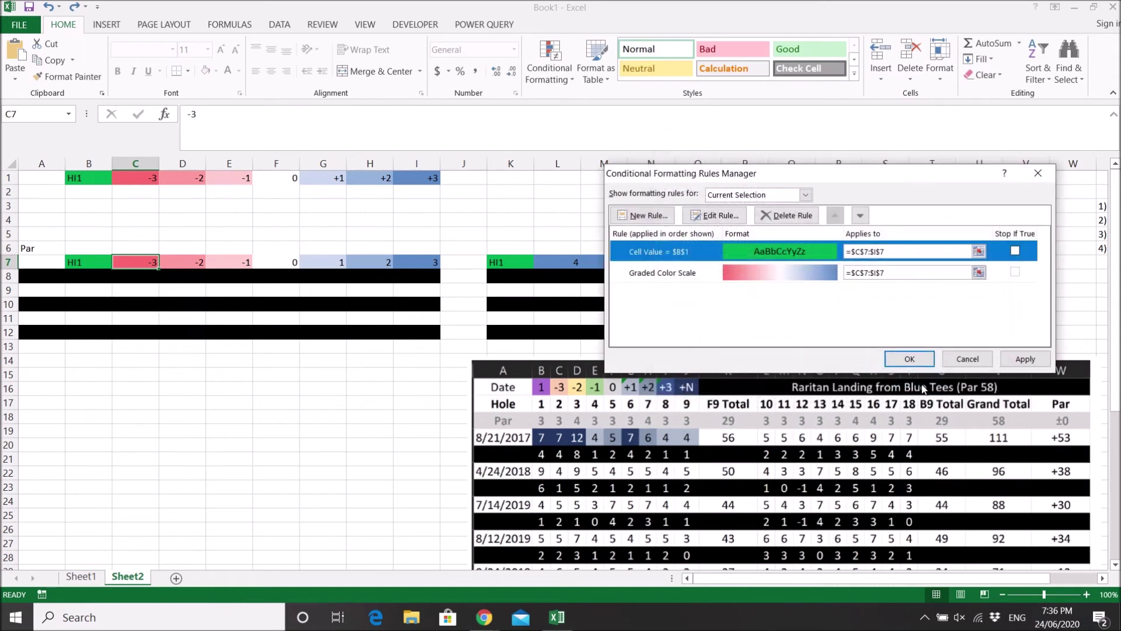
pyautogui.click(1019, 360)
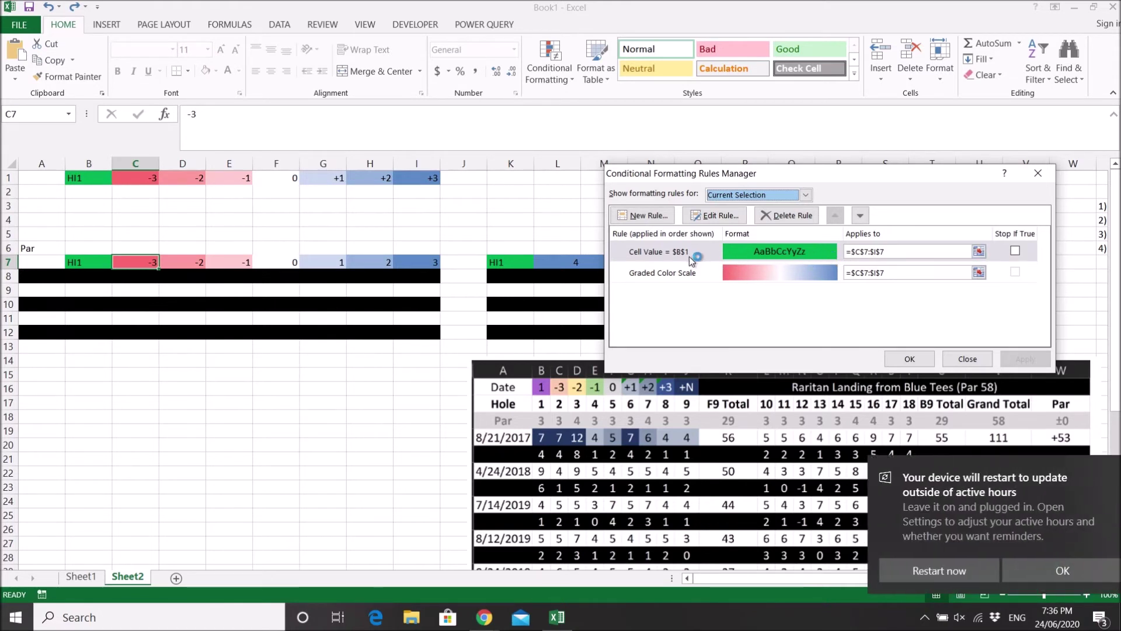
pyautogui.click(1023, 574)
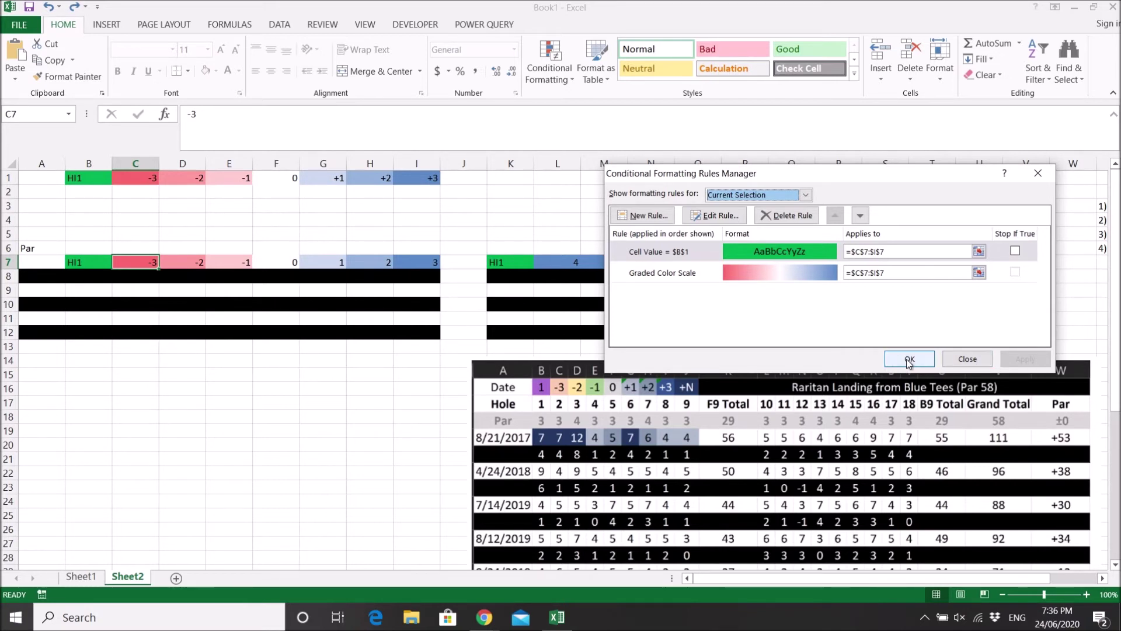
# Enable Stop If True for the $B$1 cell value rule and apply the rule changes
pyautogui.click(1016, 252)
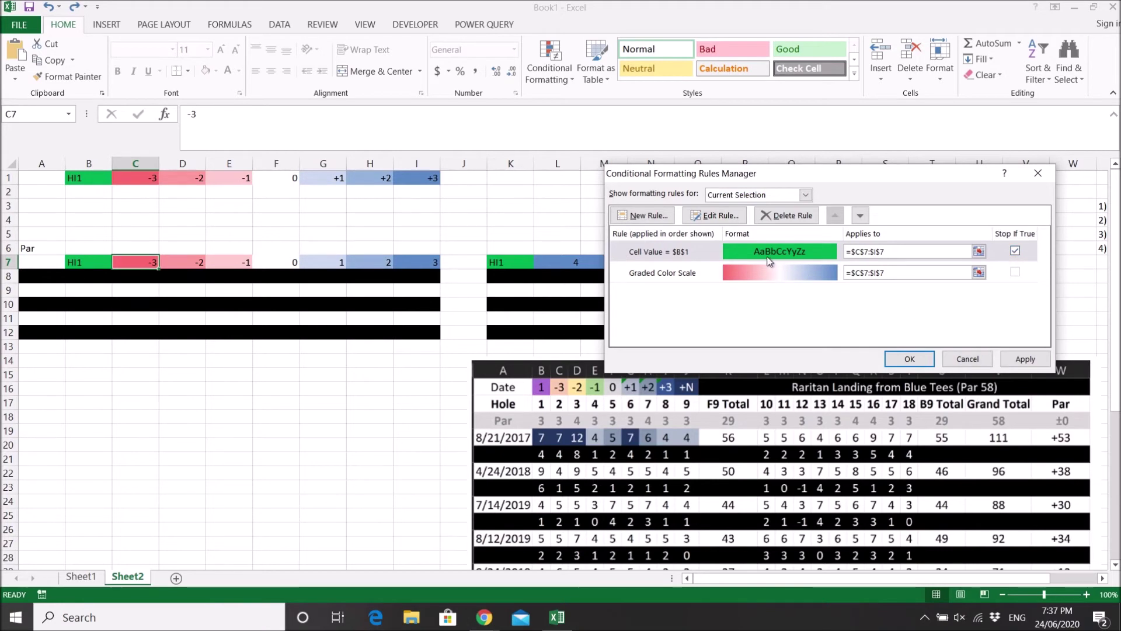
pyautogui.click(1023, 359)
pyautogui.click(904, 365)
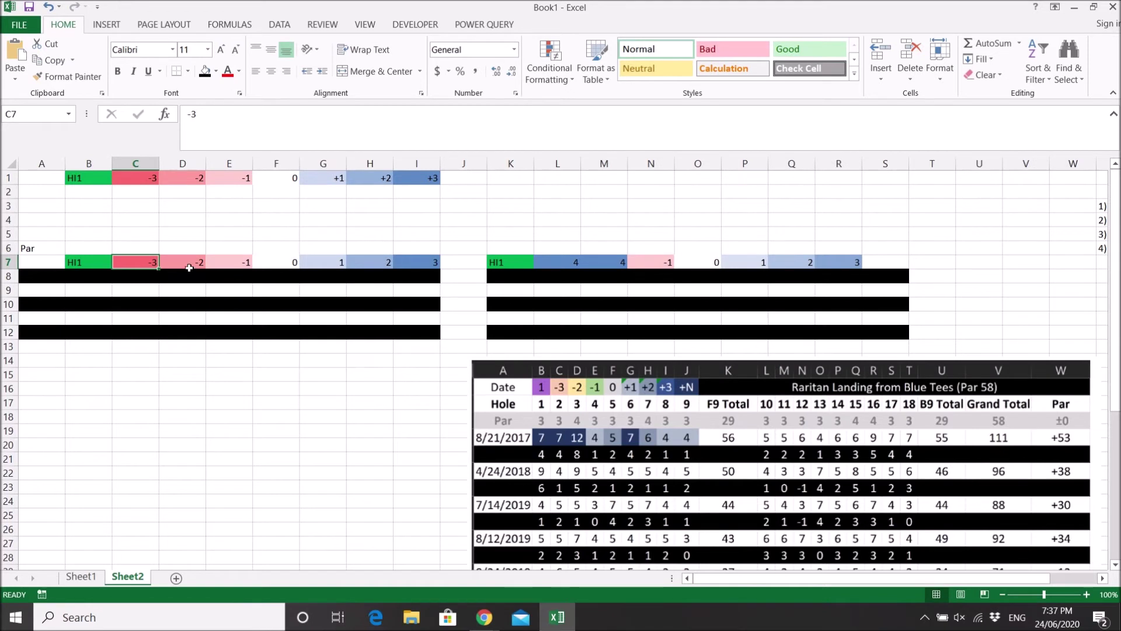
# Enter HI1 in cells C7 and I7 to test the green fill rule
pyautogui.write('H1')
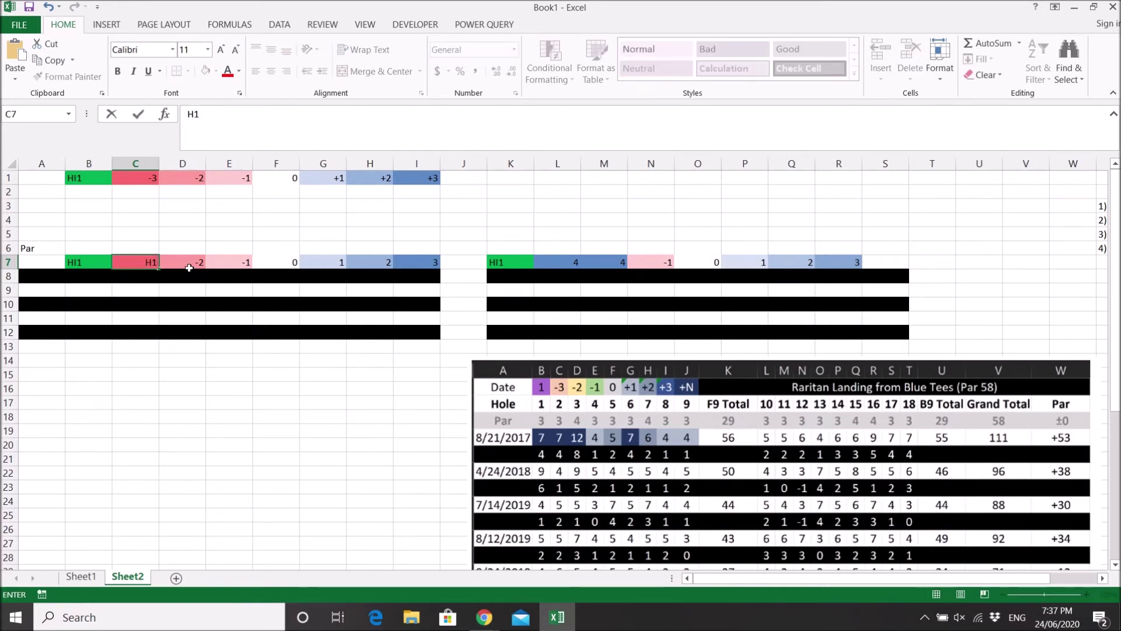
pyautogui.write('1')
pyautogui.press('Return')
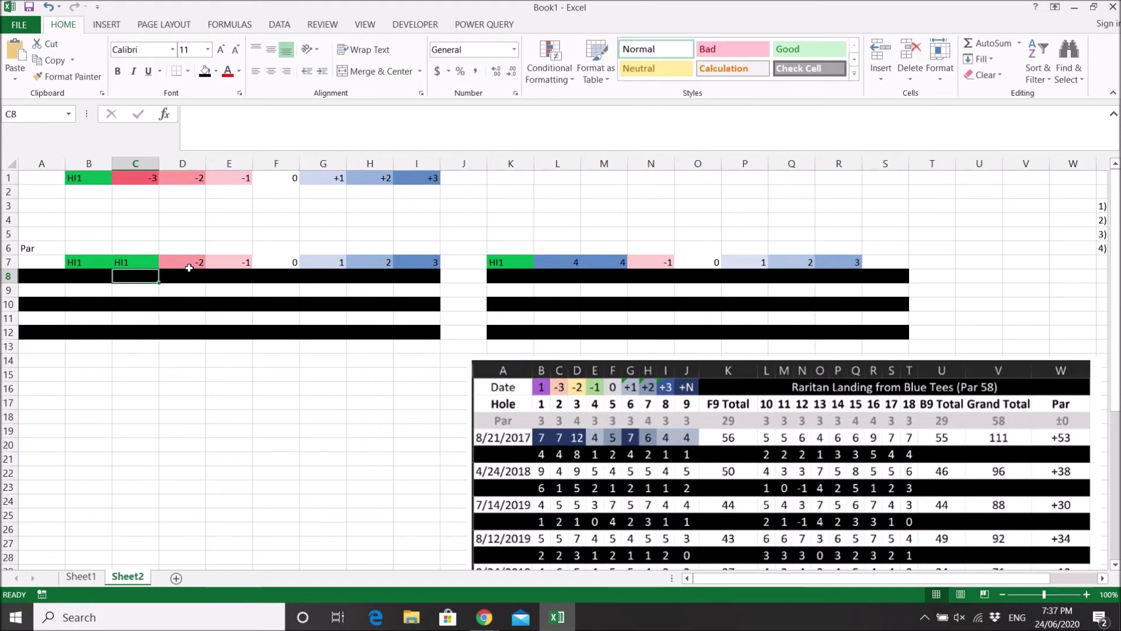
pyautogui.click(442, 263)
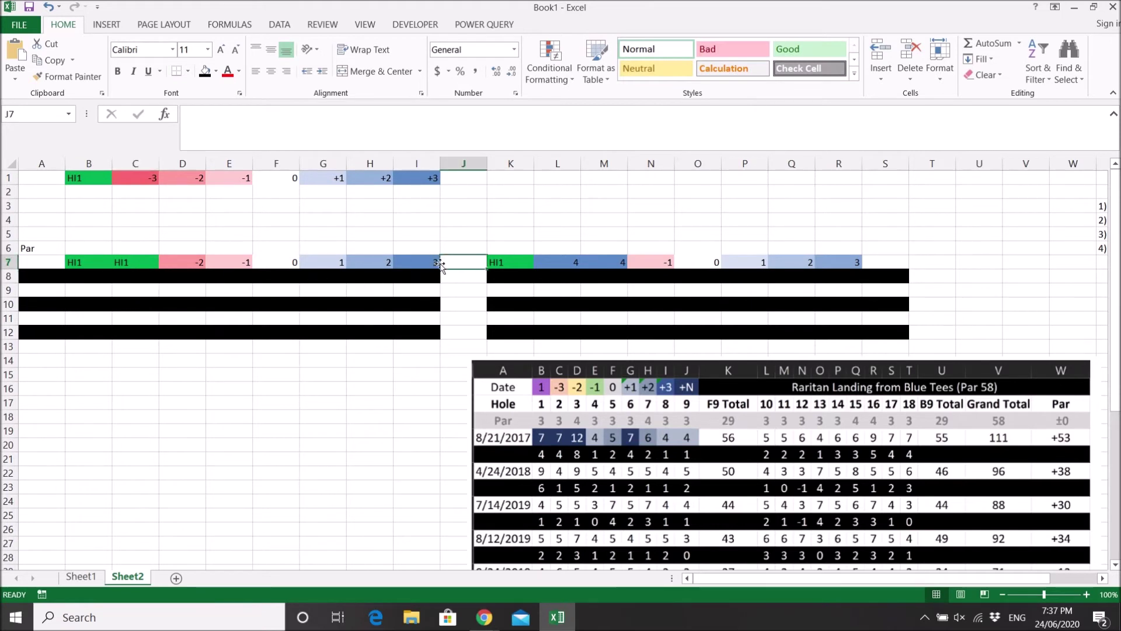
pyautogui.click(438, 263)
pyautogui.write('H')
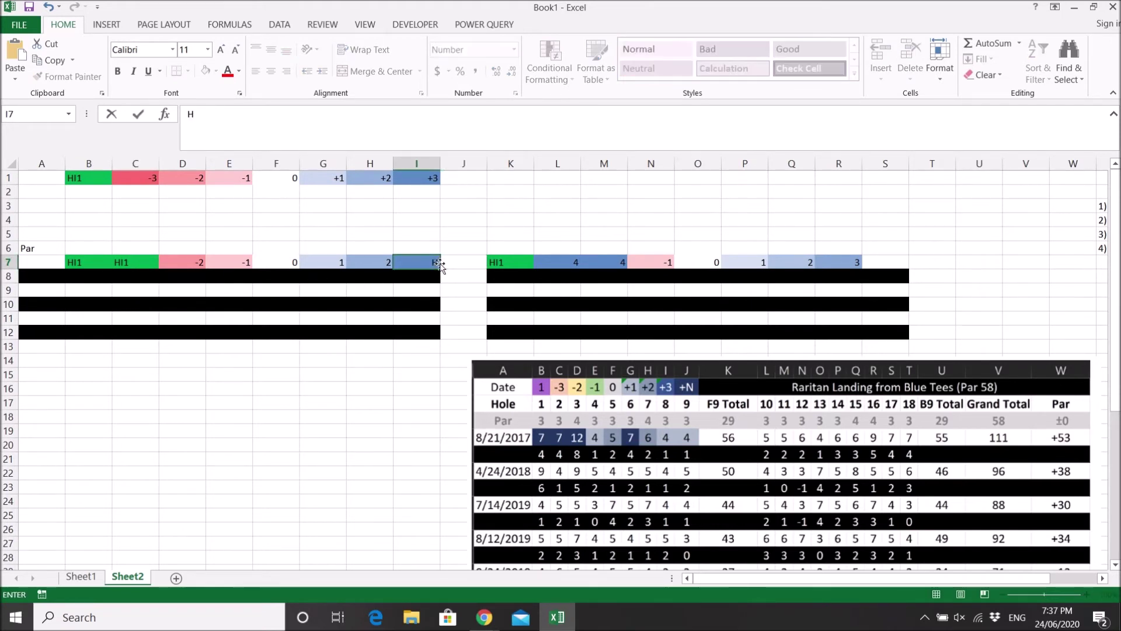
pyautogui.write('I1')
pyautogui.press('Return')
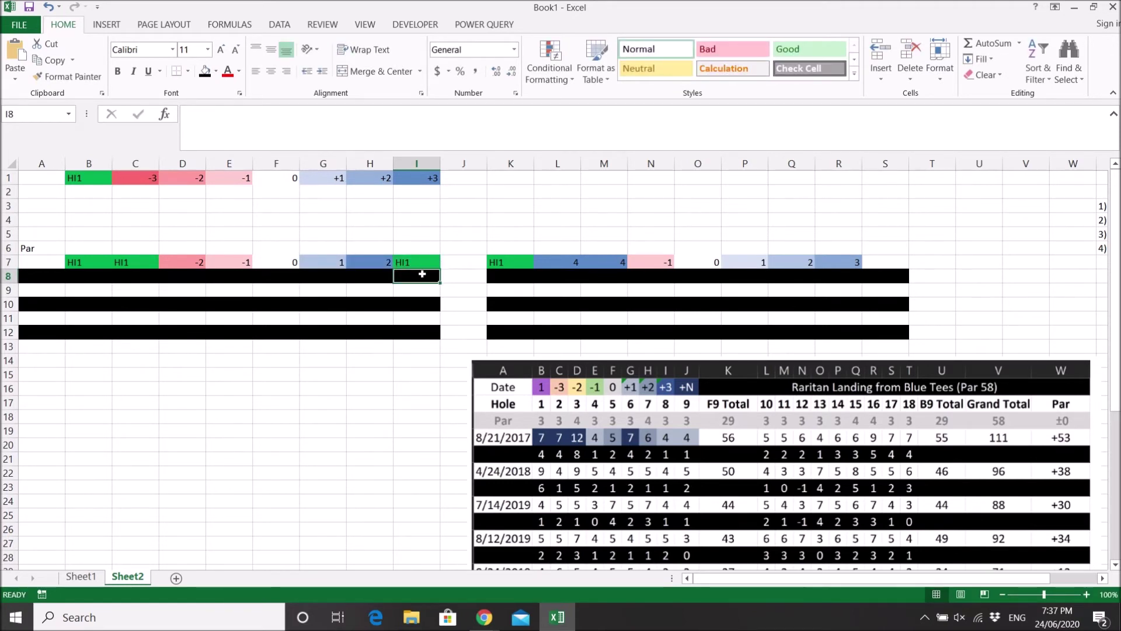
# Copy cell C7 and paste it onto B7 with the All merging conditional formats option
pyautogui.click(420, 260)
pyautogui.moveTo(422, 260); pyautogui.dragTo(150, 263)
pyautogui.hotkey('ctrl', 'c')
pyautogui.click(136, 263)
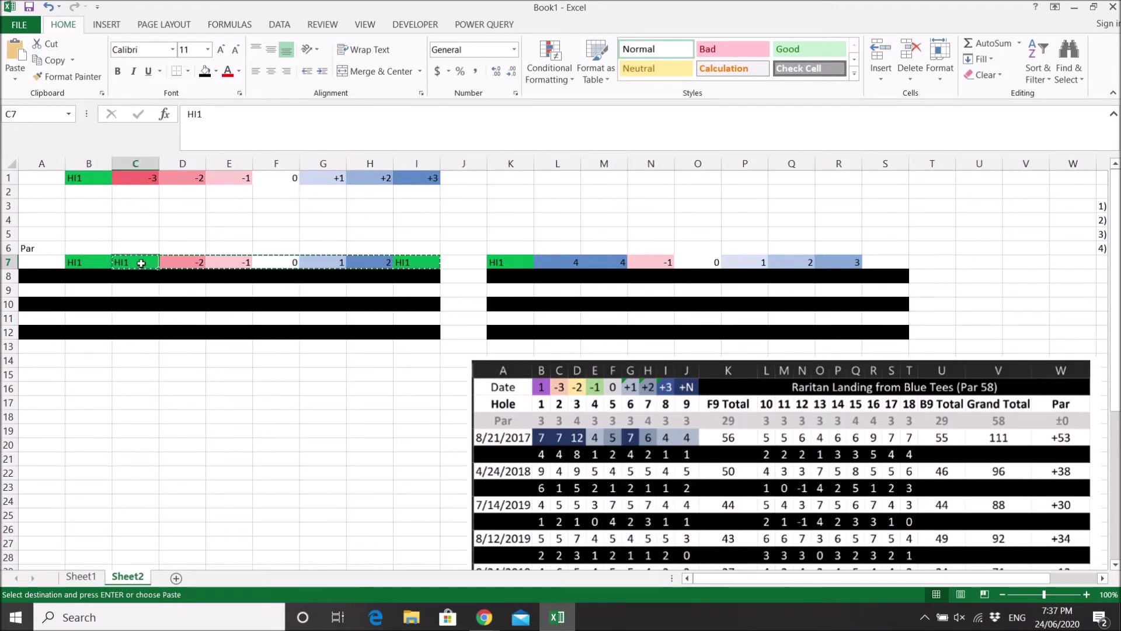
pyautogui.hotkey('ctrl', 'c')
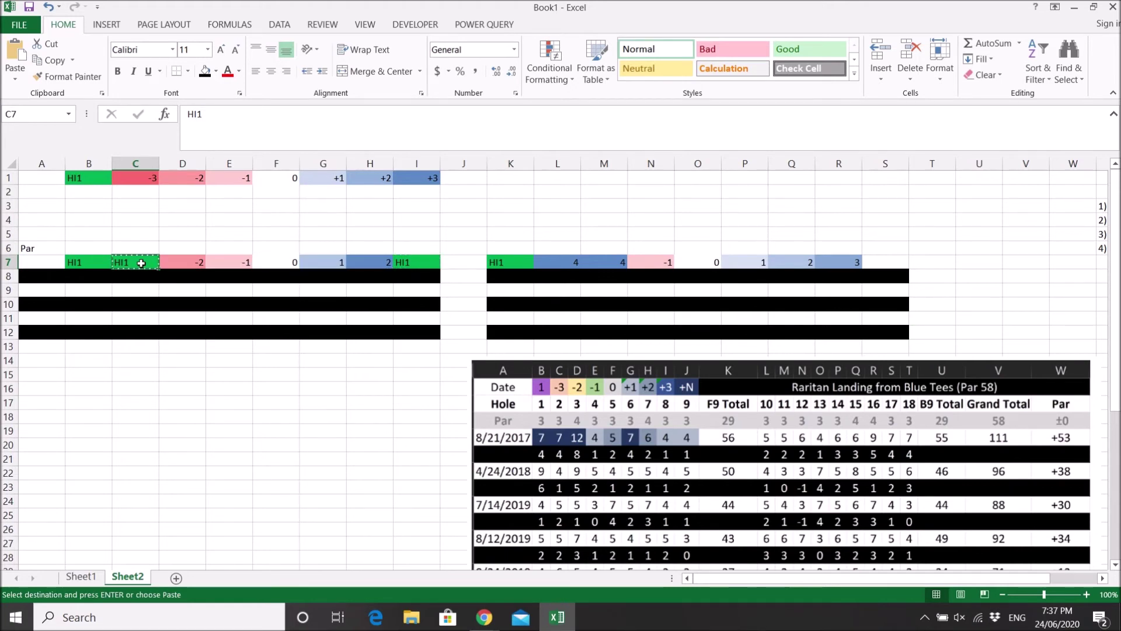
pyautogui.rightClick(87, 263)
pyautogui.click(155, 350)
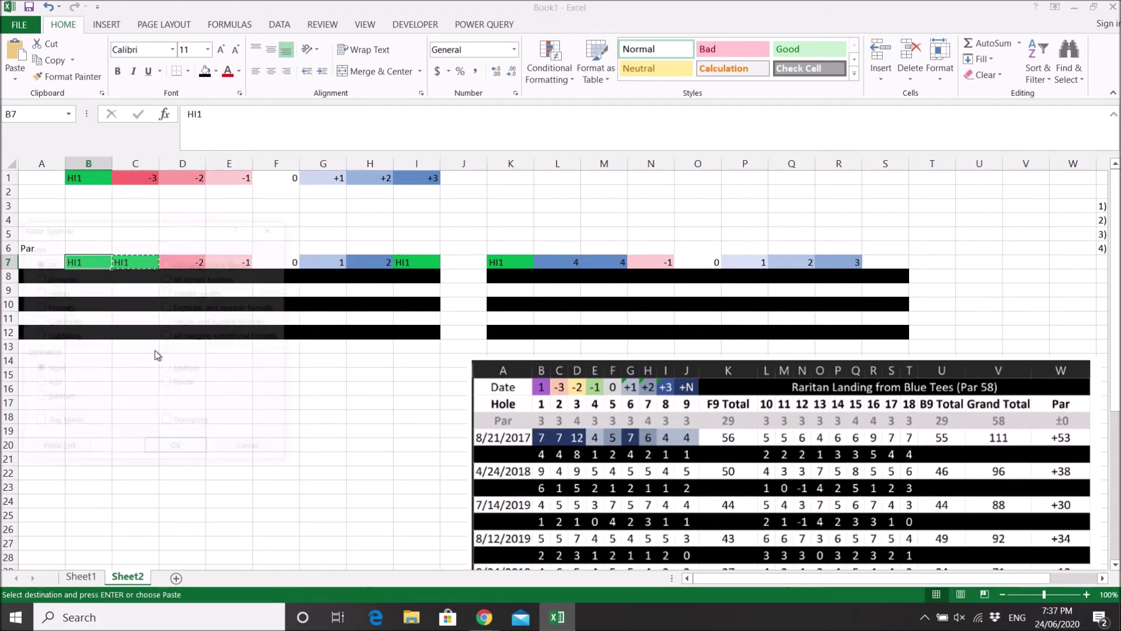
pyautogui.click(206, 337)
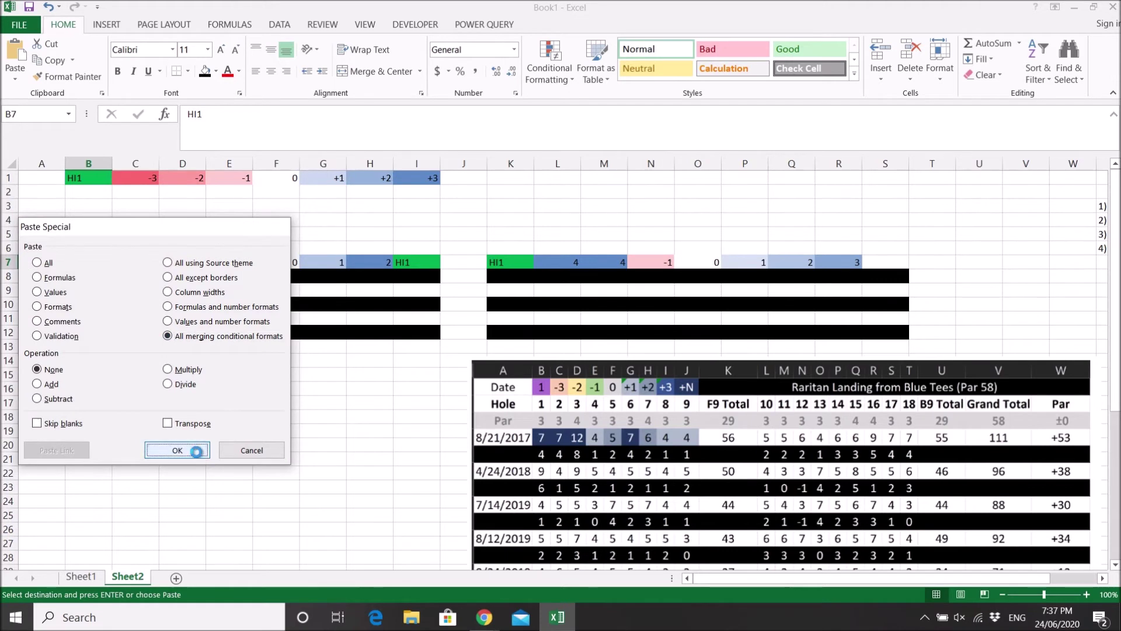
pyautogui.click(169, 450)
# Copy B7:I7 and paste it at K7 with the All merging conditional formats option
pyautogui.moveTo(86, 263); pyautogui.dragTo(413, 264)
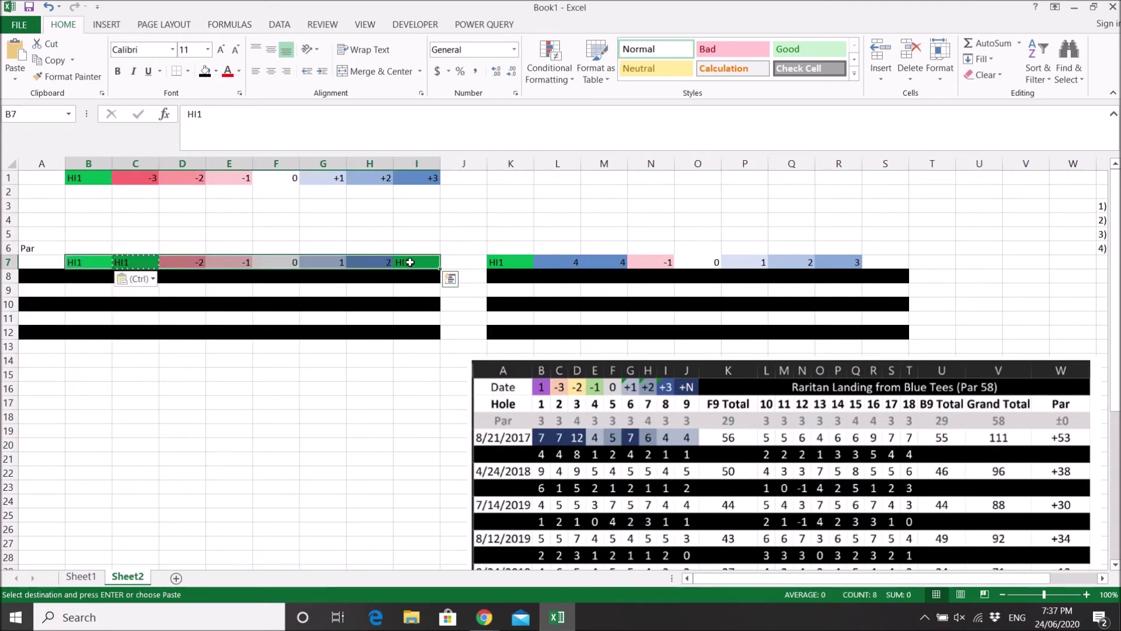
pyautogui.hotkey('ctrl', 'c')
pyautogui.click(500, 262)
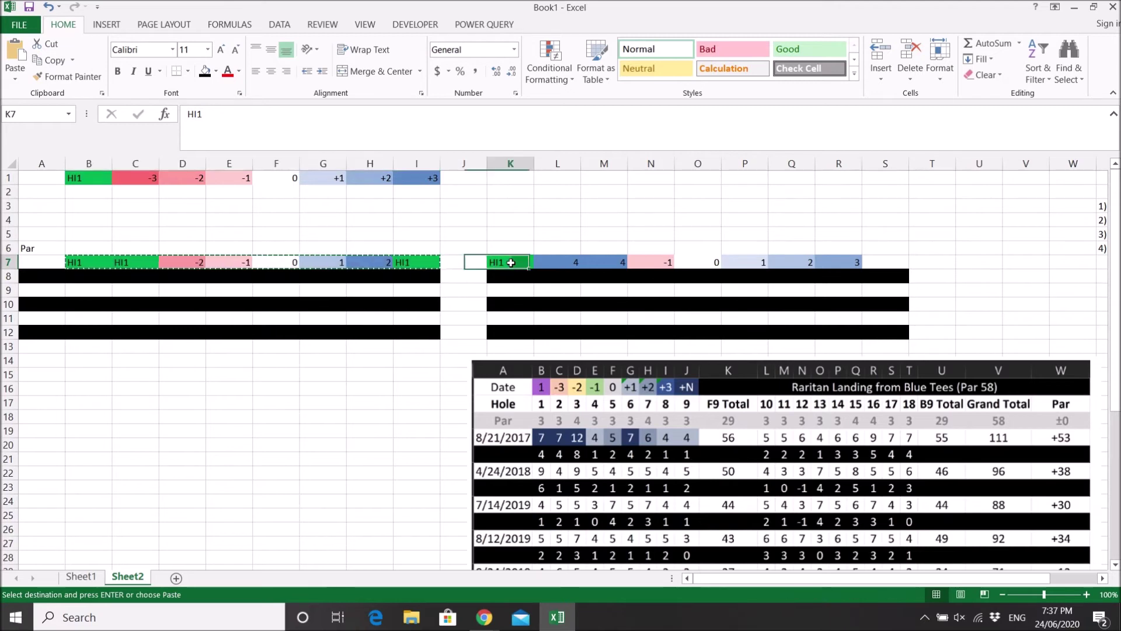
pyautogui.rightClick(513, 265)
pyautogui.click(561, 345)
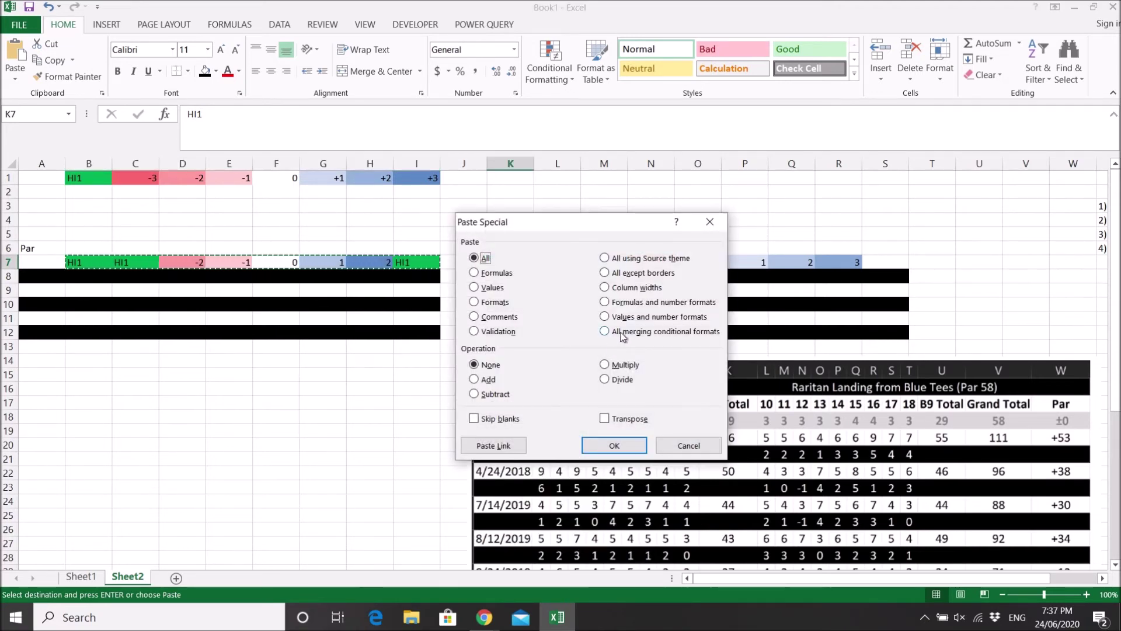
pyautogui.click(604, 331)
pyautogui.click(615, 446)
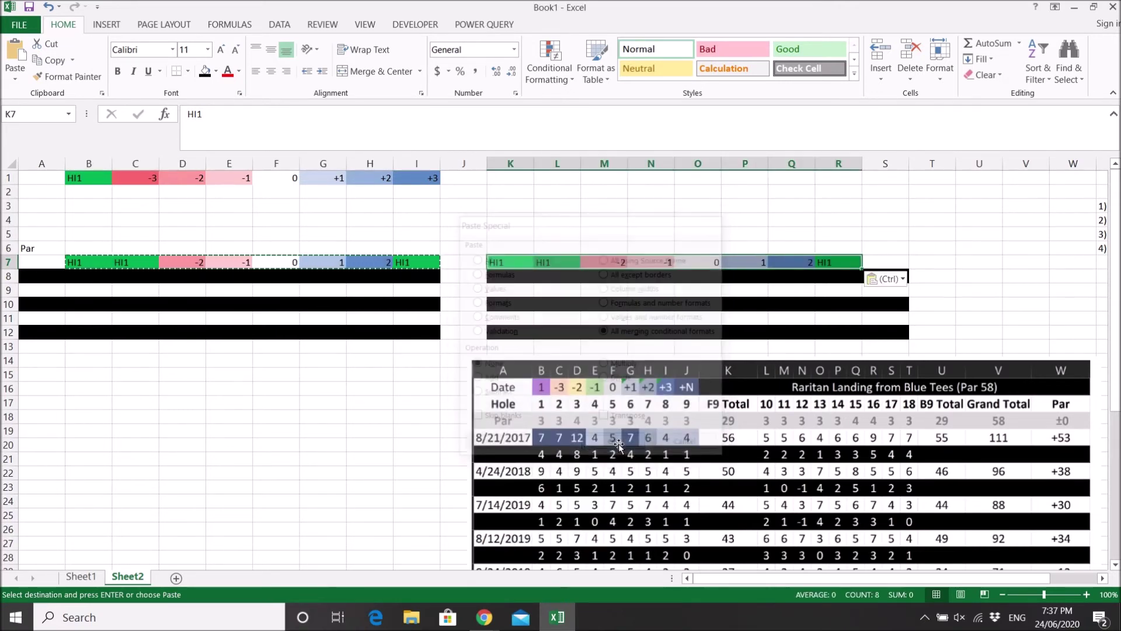
pyautogui.click(782, 281)
pyautogui.press('Up')
pyautogui.press('Right')
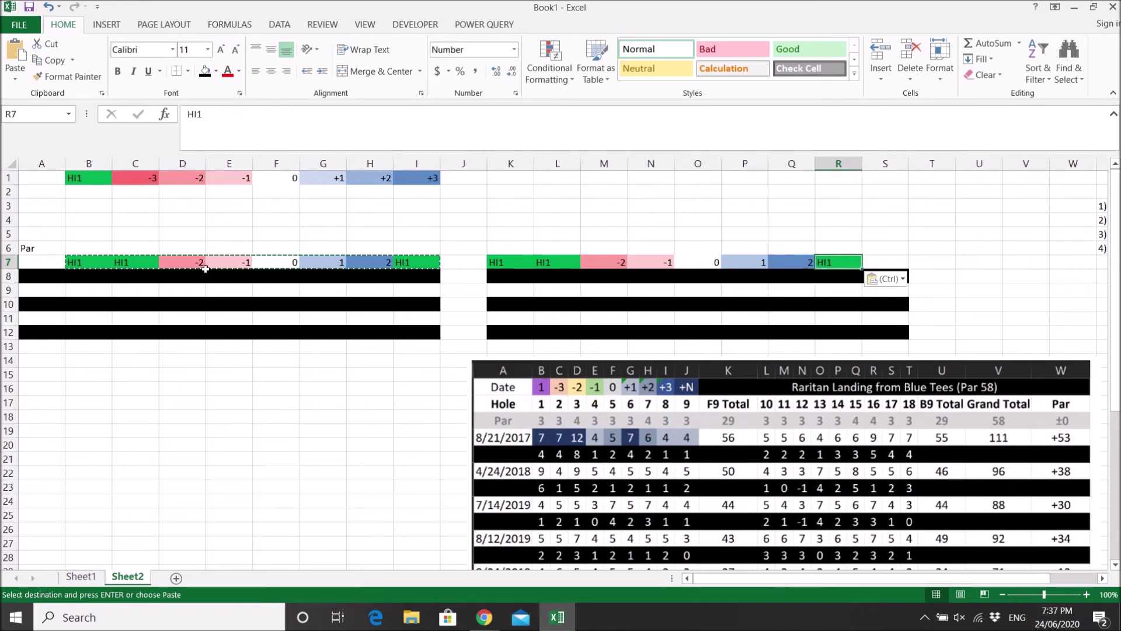
# Test the conditional formatting in cell B7 by entering 1 and replacing it with -3
pyautogui.click(108, 263)
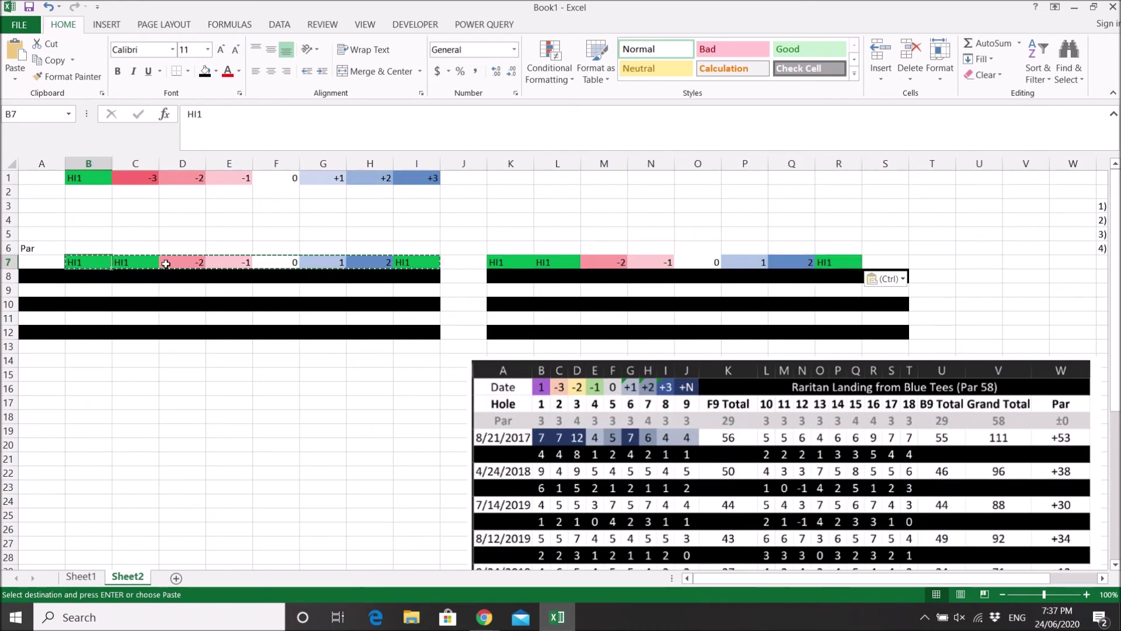
pyautogui.write('1')
pyautogui.hotkey('ctrl', 'Return')
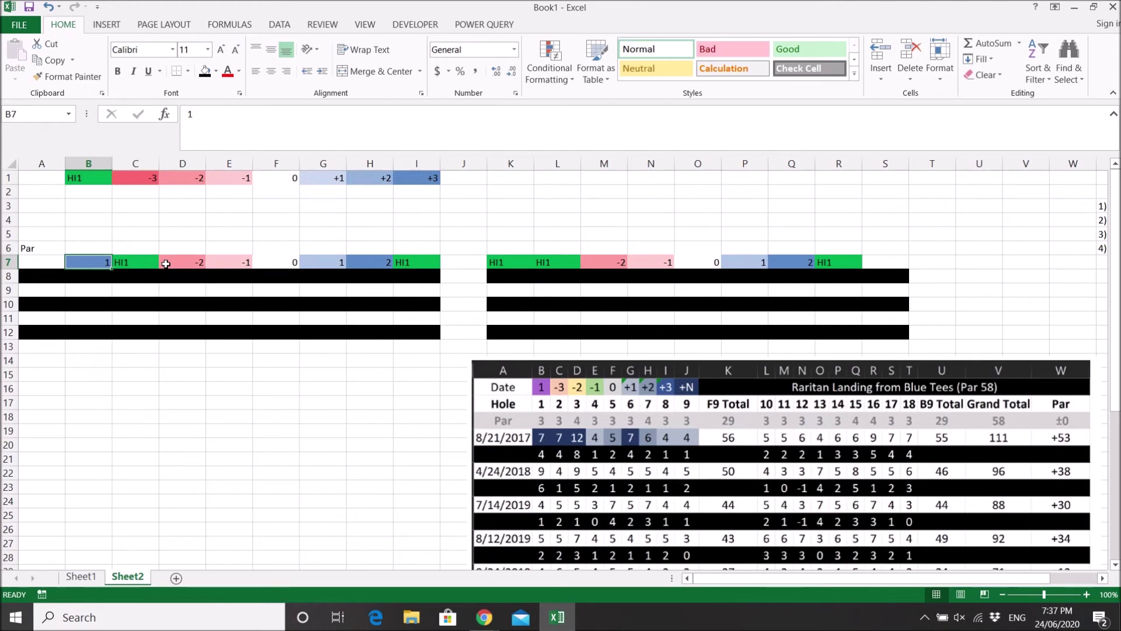
pyautogui.write('-3')
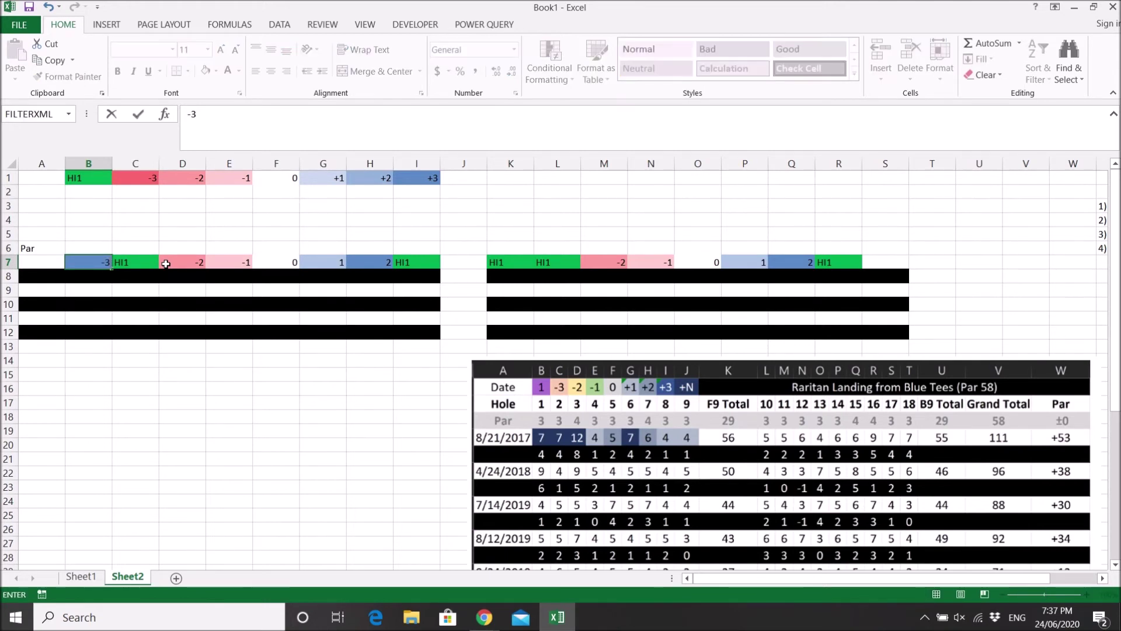
pyautogui.press('Return')
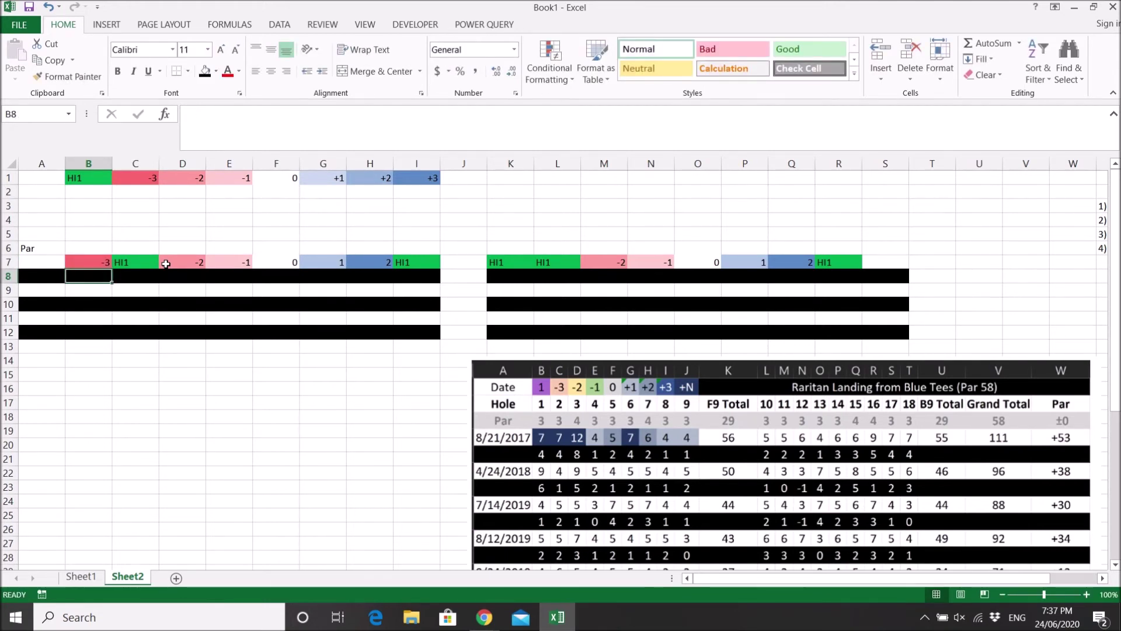
pyautogui.click(94, 263)
pyautogui.moveTo(93, 262); pyautogui.dragTo(833, 258)
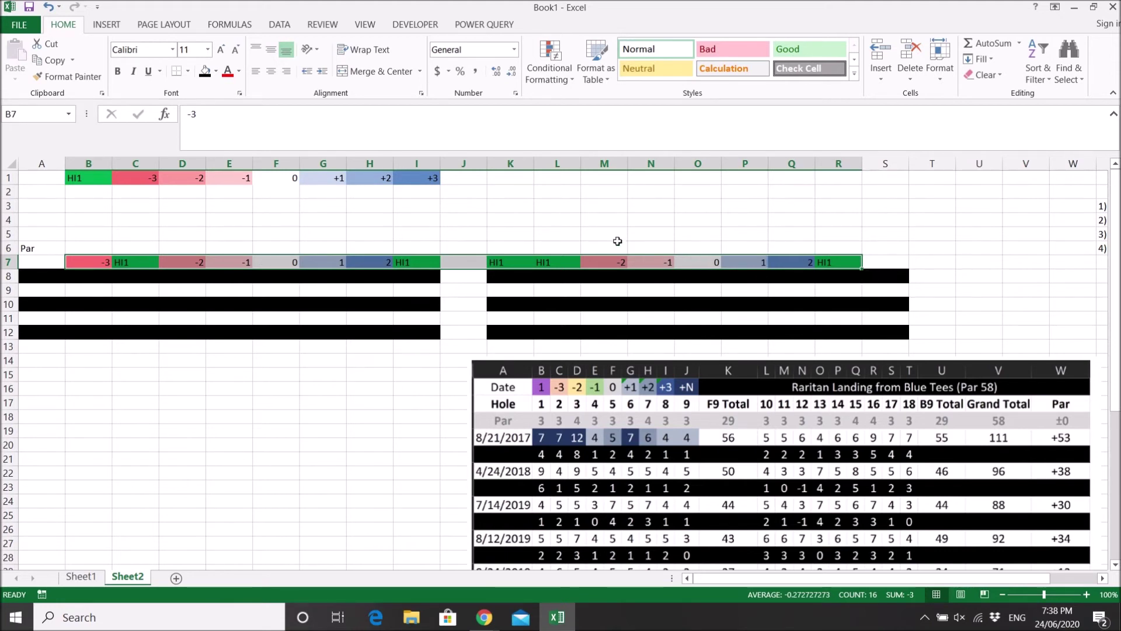
pyautogui.click(574, 224)
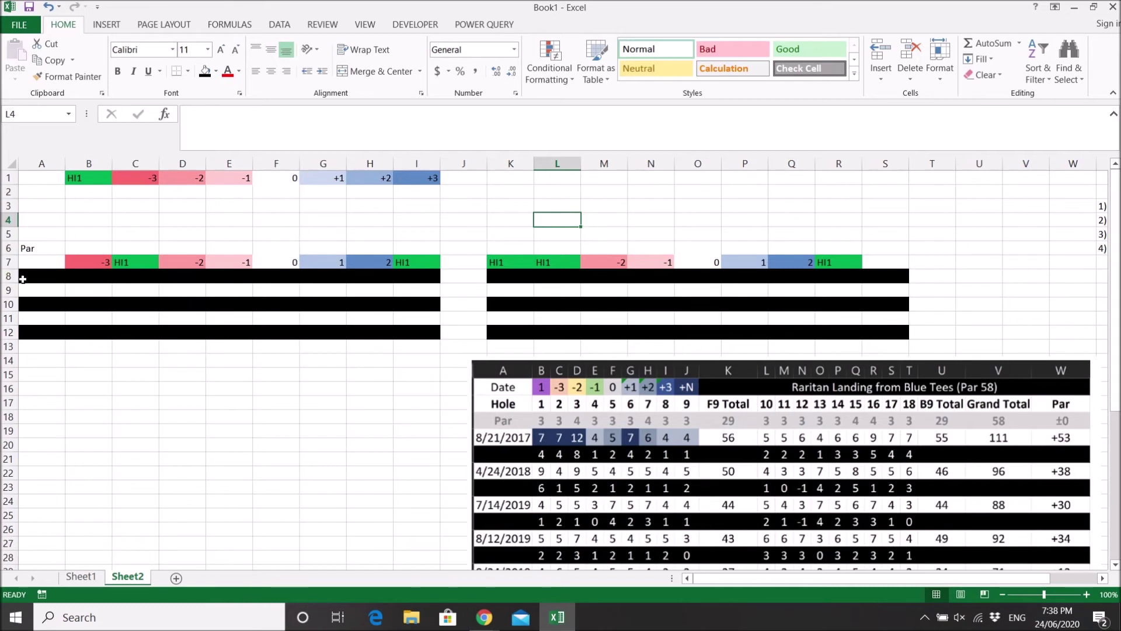
pyautogui.moveTo(10, 276); pyautogui.dragTo(71, 518)
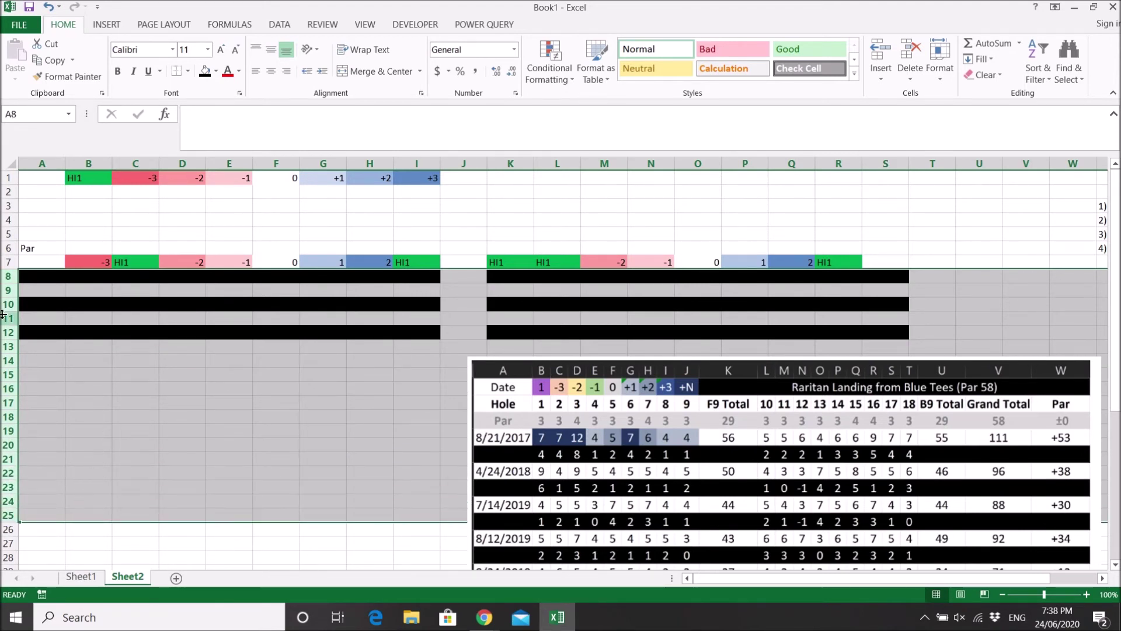
pyautogui.moveTo(9, 276); pyautogui.dragTo(190, 387)
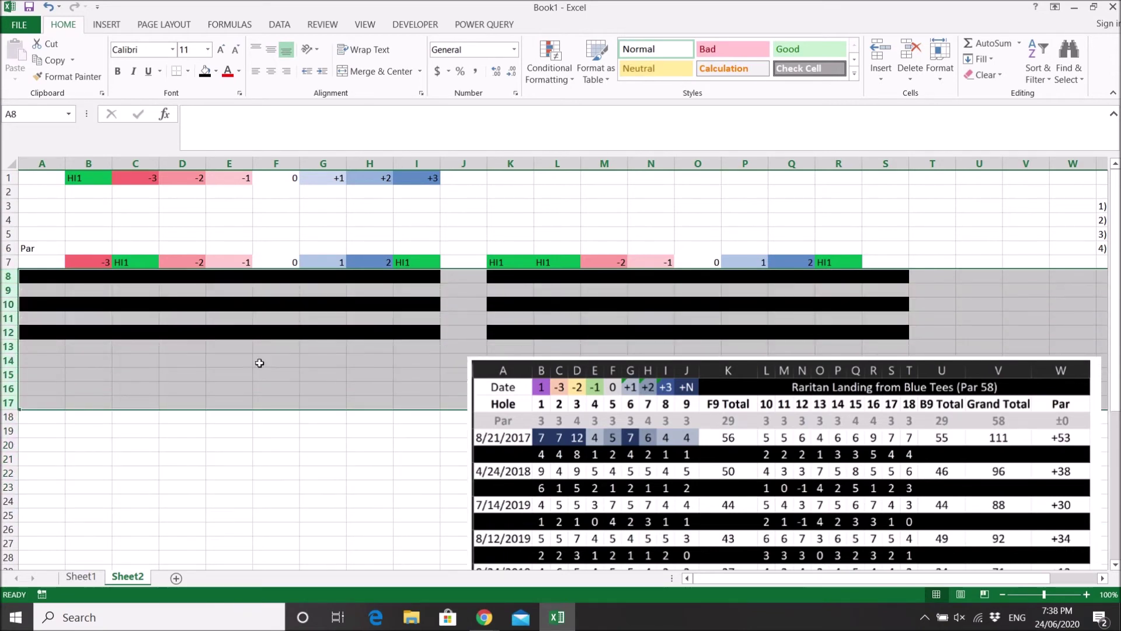
# Move the scorecard reference picture slightly down and to the right, away from the score rows
pyautogui.moveTo(611, 365)
pyautogui.mouseDown()
pyautogui.moveTo(577, 175)
pyautogui.moveTo(612, 365)
pyautogui.mouseUp()
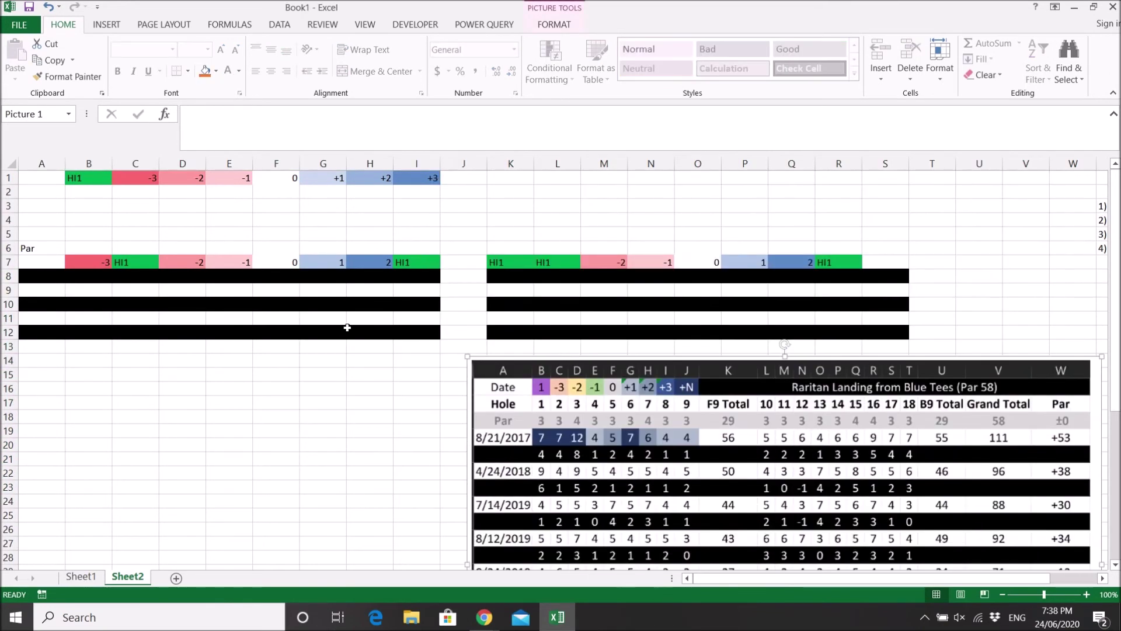
pyautogui.press('Escape')
pyautogui.hotkey('ctrl', 'z')
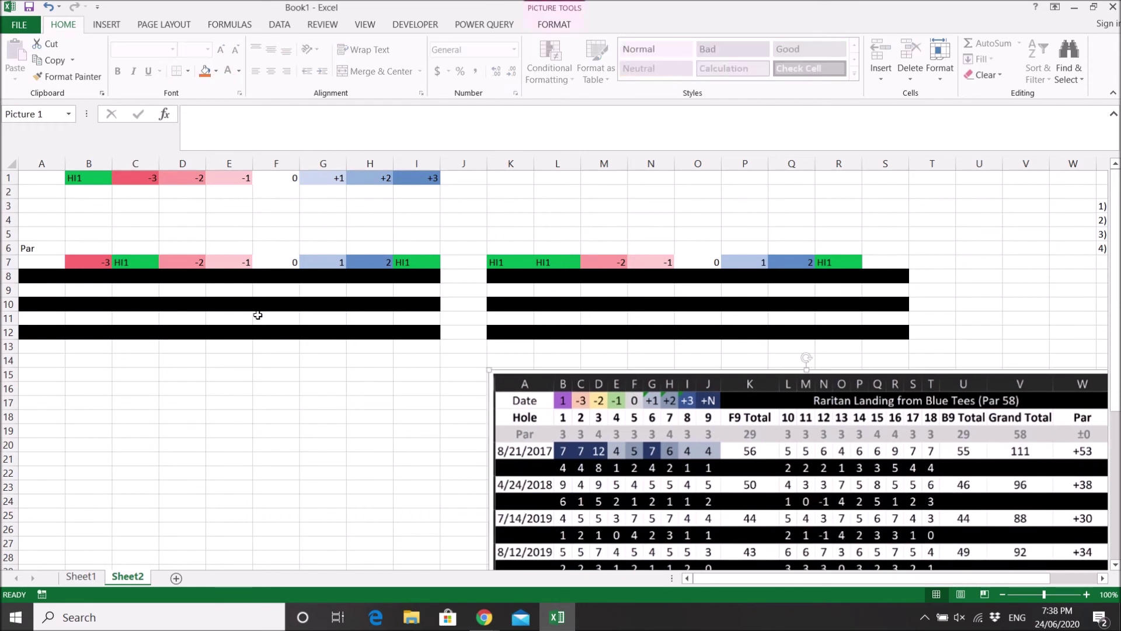
# Add filters to rows 8 through 28, with row 8 as the header row
pyautogui.moveTo(9, 275); pyautogui.dragTo(90, 556)
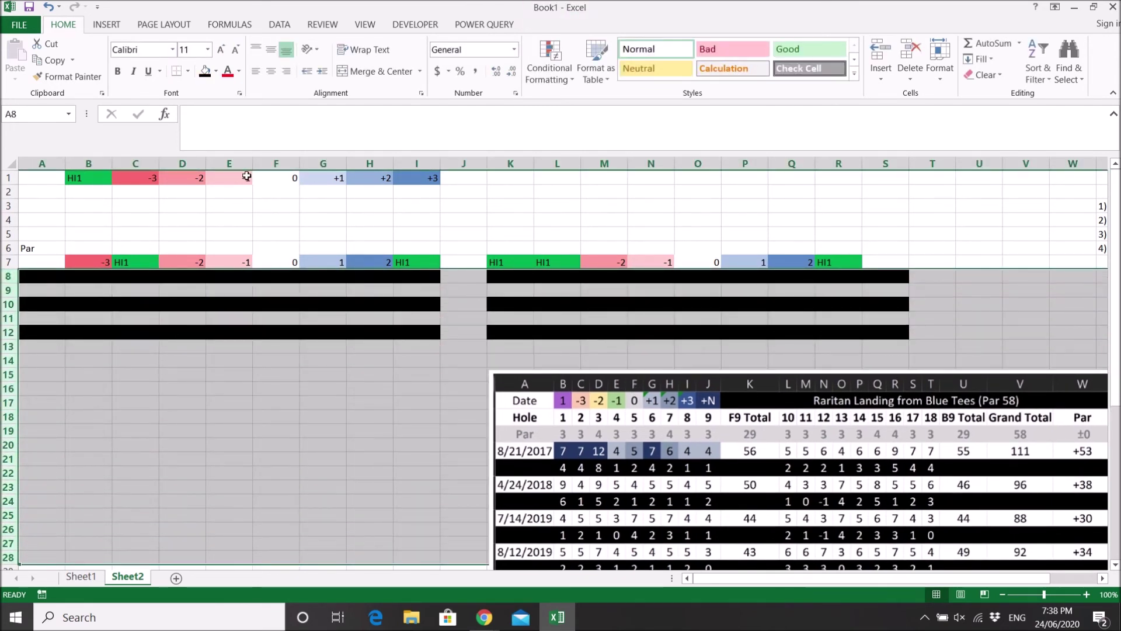
pyautogui.click(280, 24)
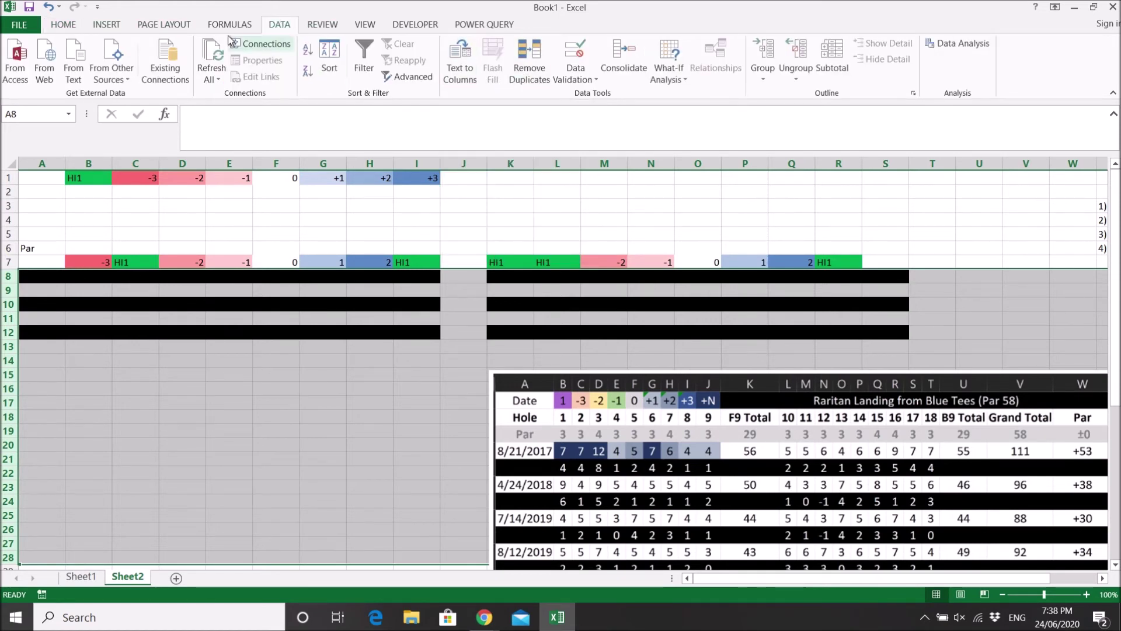
pyautogui.click(363, 57)
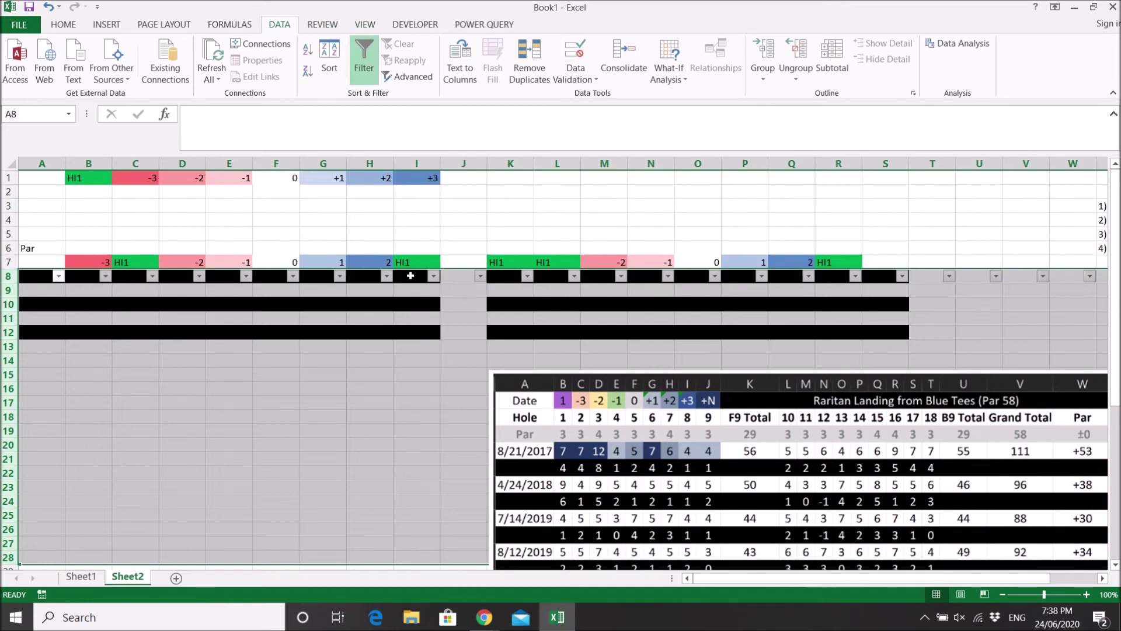
pyautogui.click(315, 330)
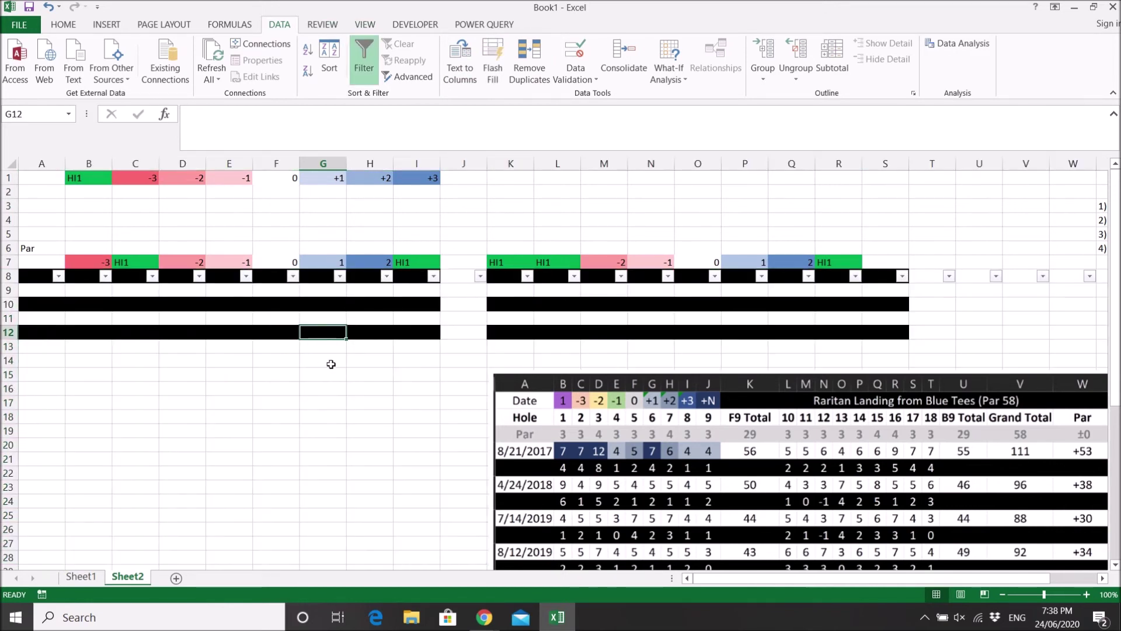
# Copy the black row A12:S12 and paste it into rows 14, 16 and 18
pyautogui.click(101, 291)
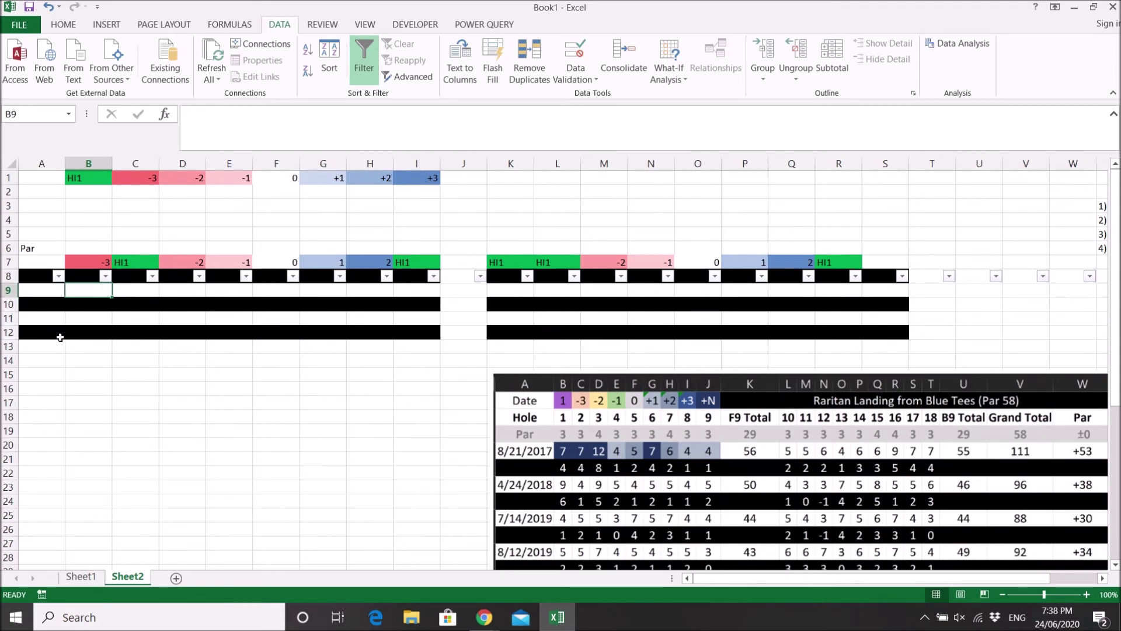
pyautogui.moveTo(43, 334); pyautogui.dragTo(902, 332)
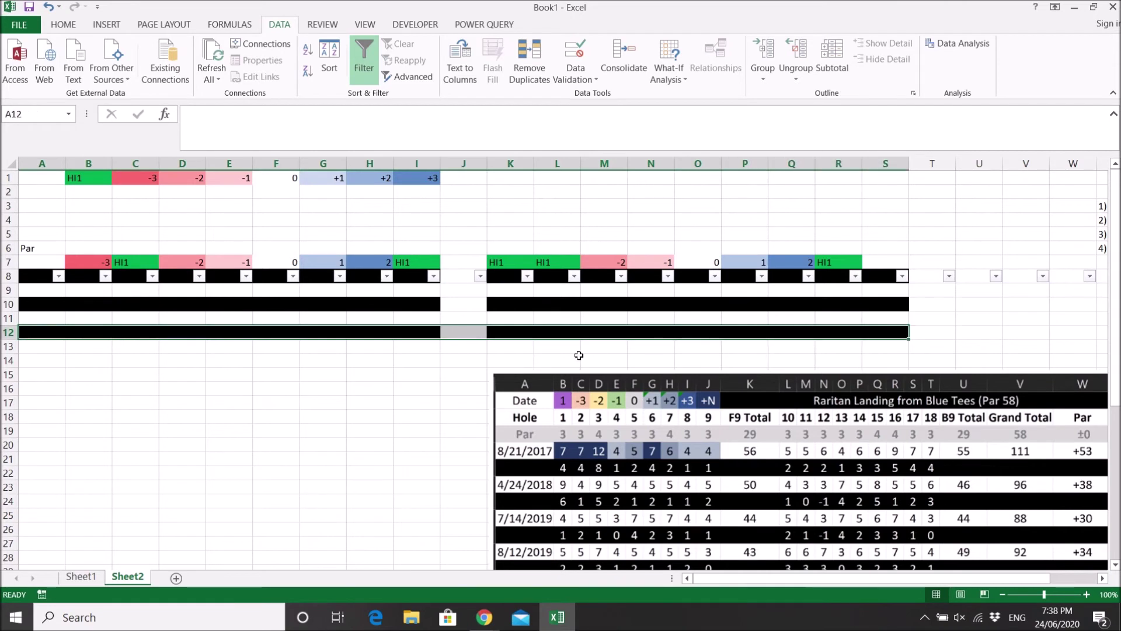
pyautogui.hotkey('ctrl', 'c')
pyautogui.click(47, 360)
pyautogui.hotkey('ctrl', 'v')
pyautogui.click(48, 389)
pyautogui.hotkey('ctrl', 'v')
pyautogui.click(43, 415)
pyautogui.hotkey('ctrl', 'v')
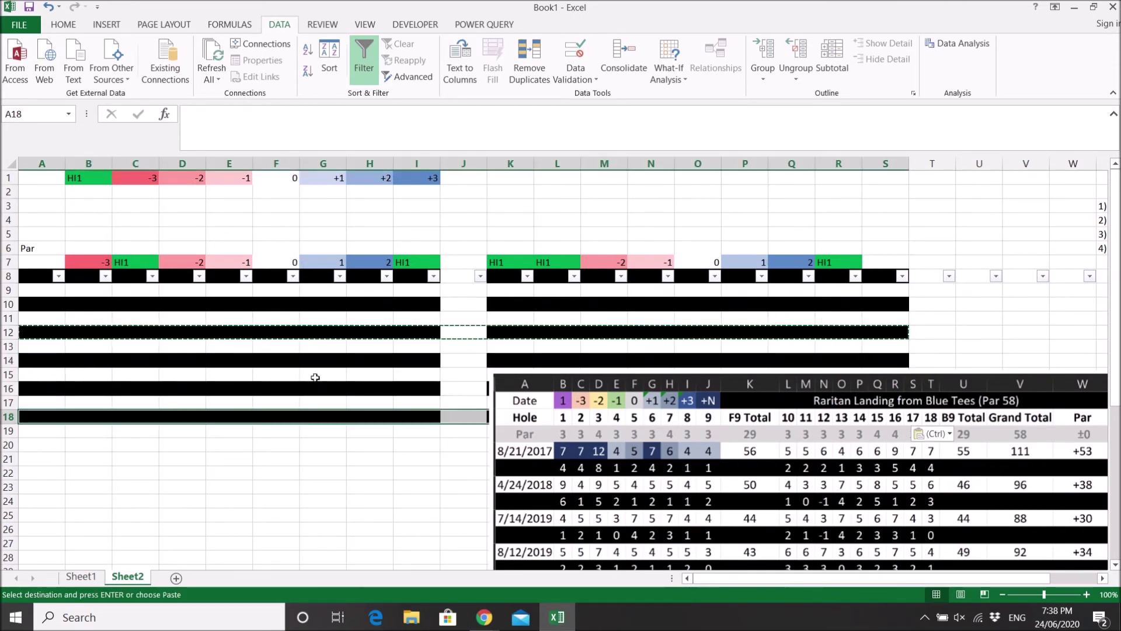
# Move the scorecard reference picture down so it sits below the black row 18
pyautogui.click(323, 360)
pyautogui.moveTo(610, 383); pyautogui.dragTo(608, 466)
pyautogui.click(324, 388)
# Try filtering column B by No Fill to hide the black rows, and undo the filter
pyautogui.click(105, 276)
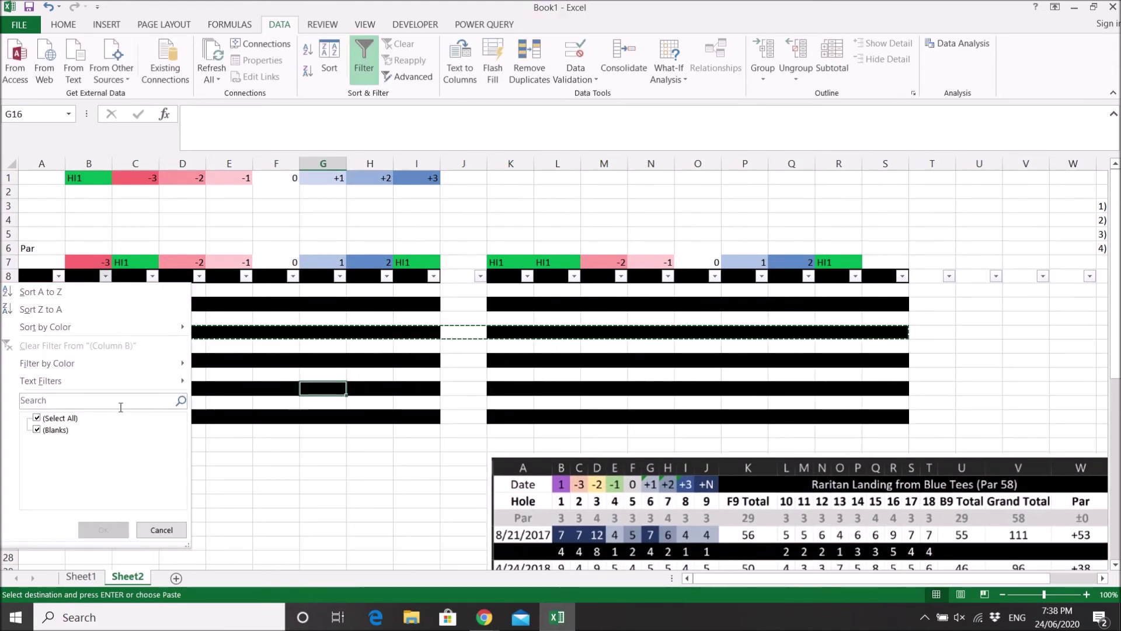
pyautogui.moveTo(67, 368)
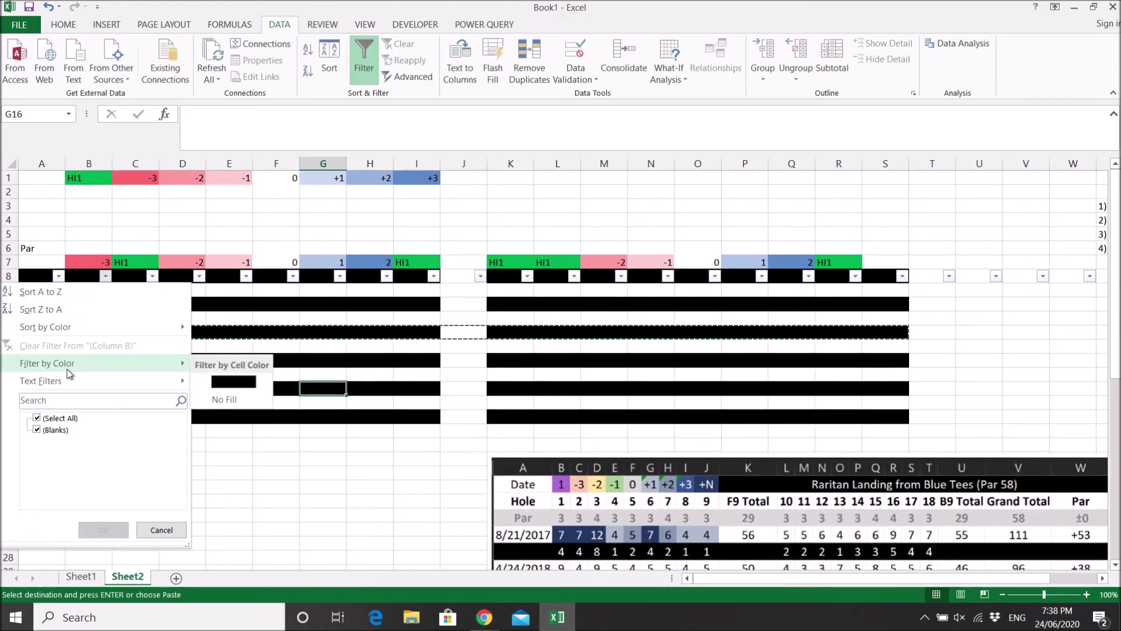
pyautogui.click(253, 401)
pyautogui.click(183, 358)
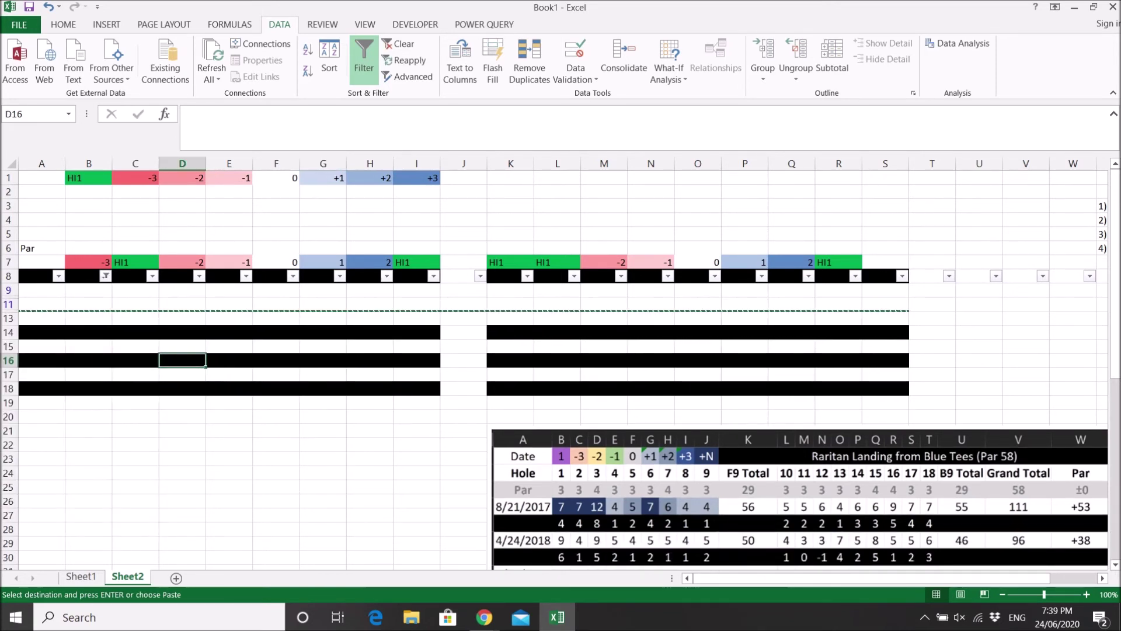
pyautogui.click(48, 7)
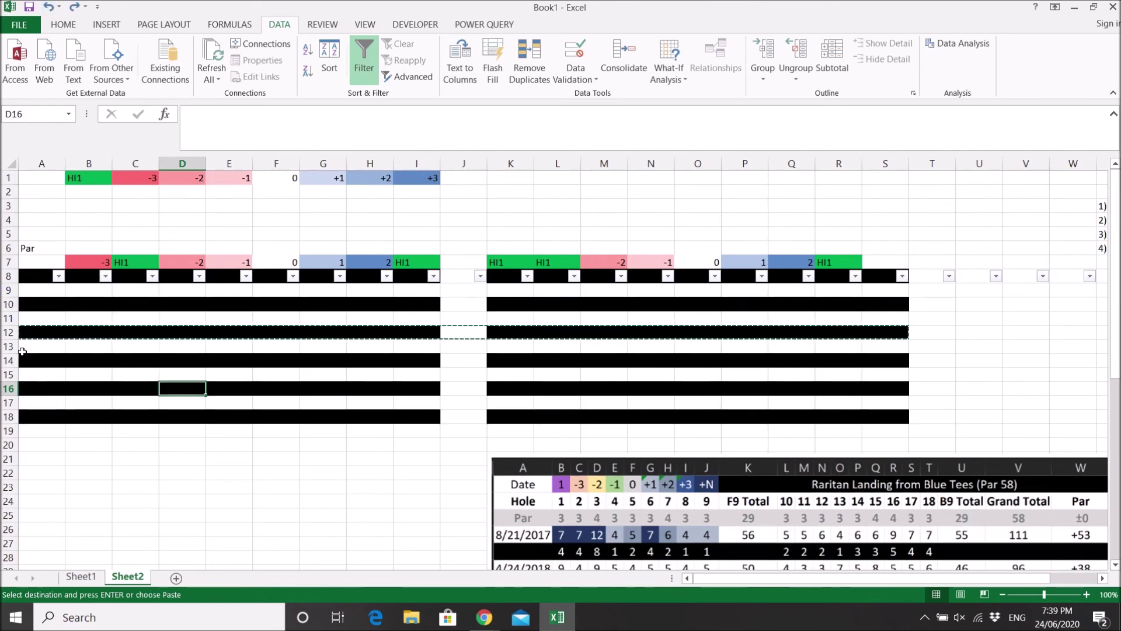
# Remove the existing filter and reapply it to rows 8 through 23 to cover all the black rows
pyautogui.click(24, 315)
pyautogui.moveTo(8, 275); pyautogui.dragTo(82, 486)
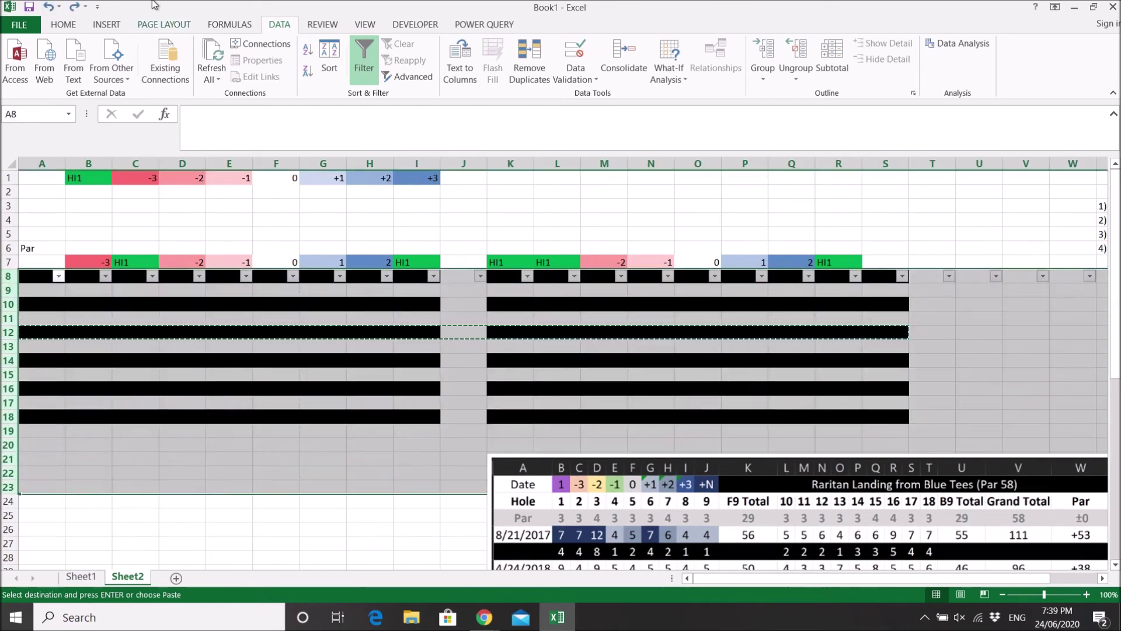
pyautogui.click(364, 58)
pyautogui.click(364, 59)
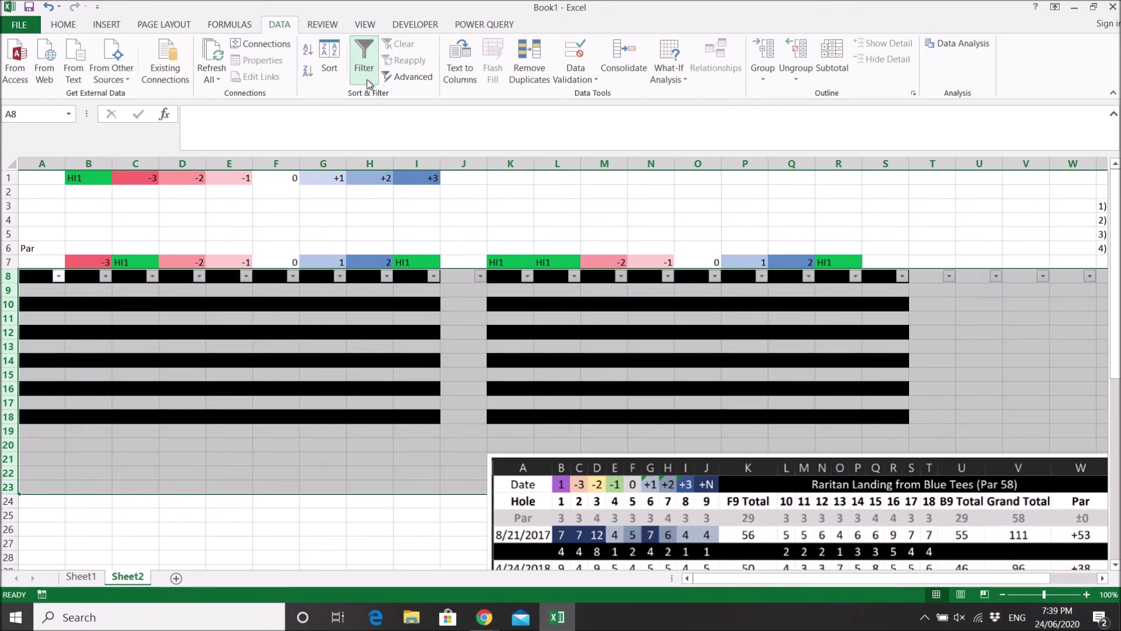
pyautogui.click(232, 393)
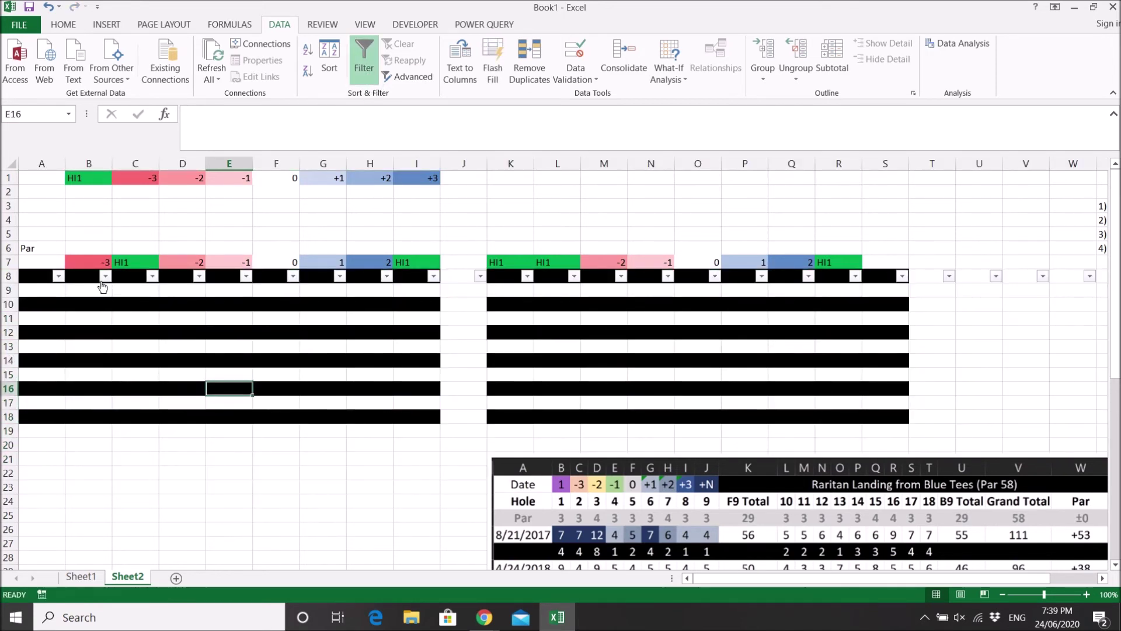
# Filter column B by cell color, choosing No Fill to hide the black rows
pyautogui.click(105, 276)
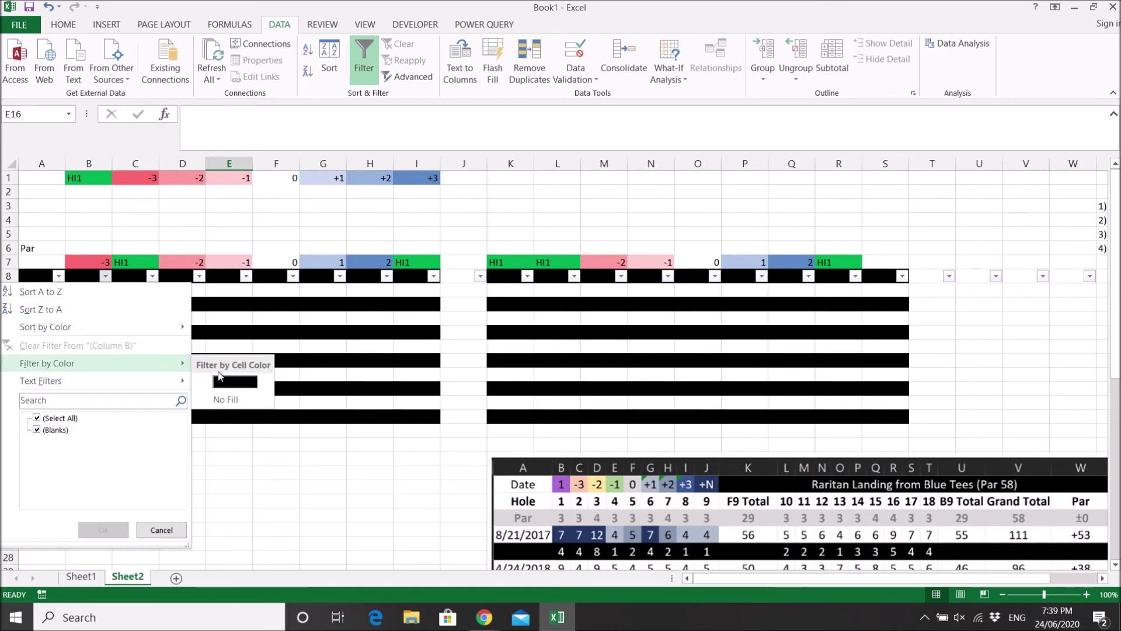
pyautogui.click(228, 398)
pyautogui.click(155, 358)
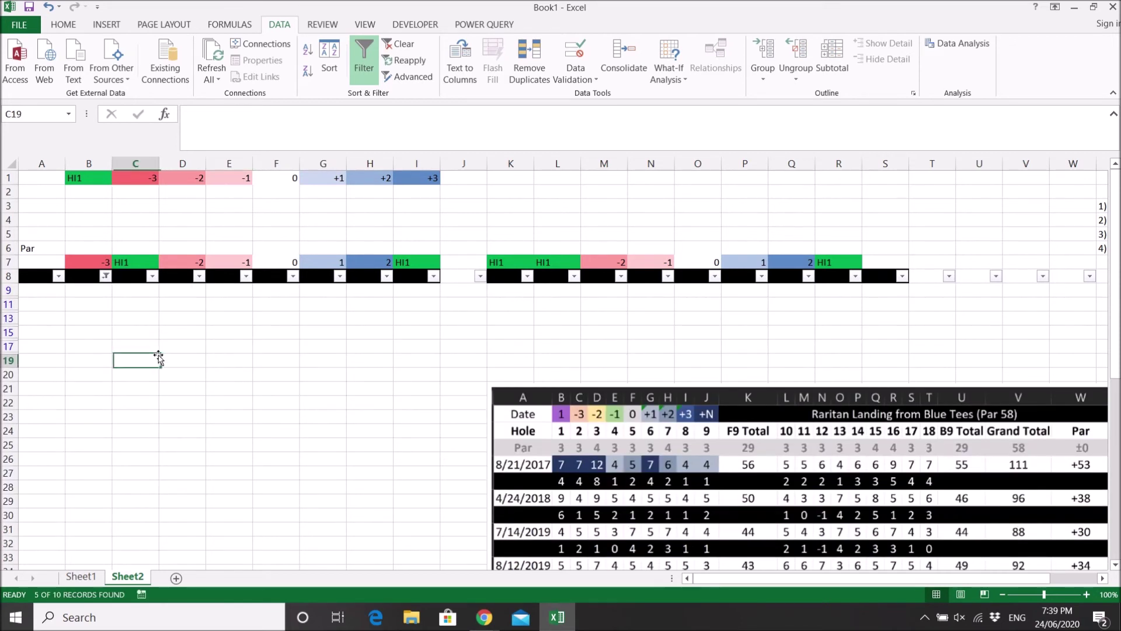
# Copy the formatted score row B7:R7
pyautogui.click(66, 432)
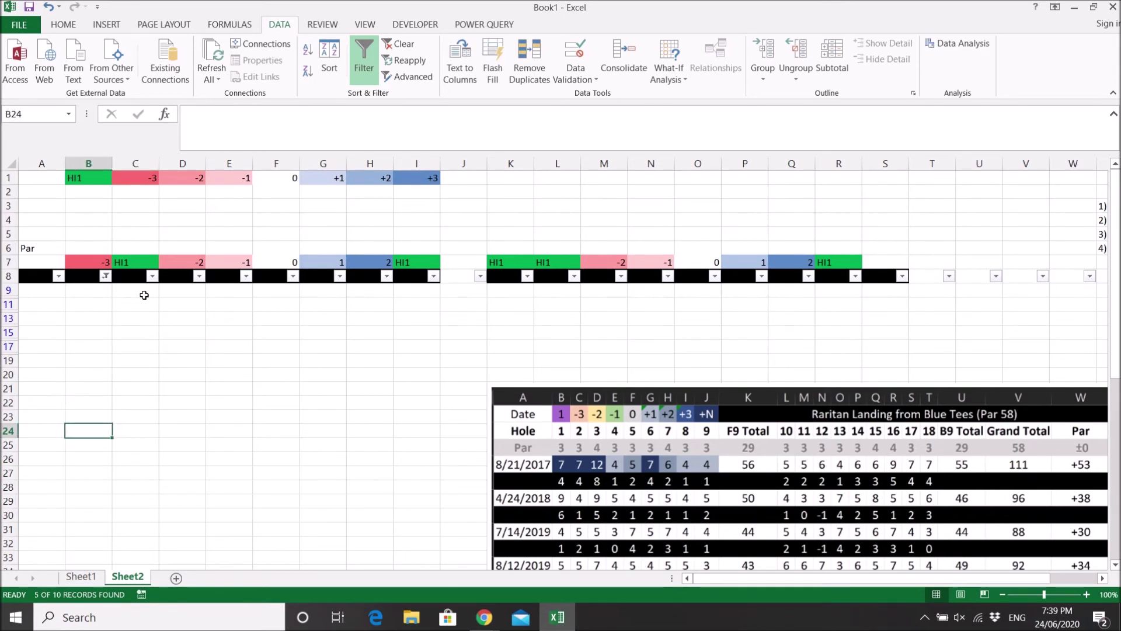
pyautogui.moveTo(89, 262); pyautogui.dragTo(837, 262)
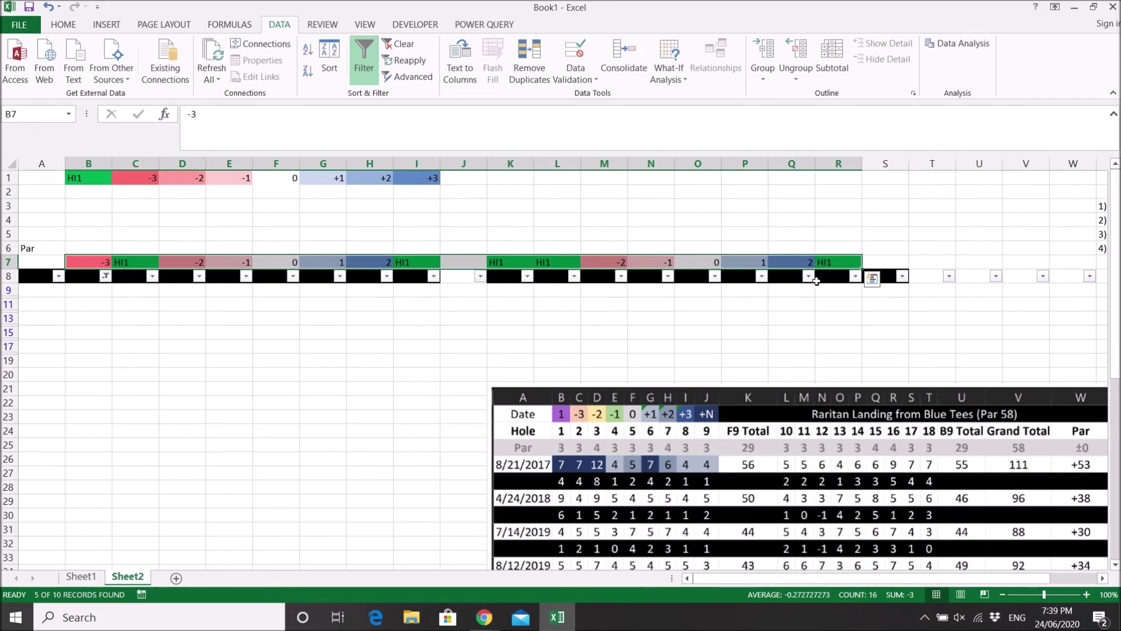
pyautogui.rightClick(833, 262)
pyautogui.click(856, 288)
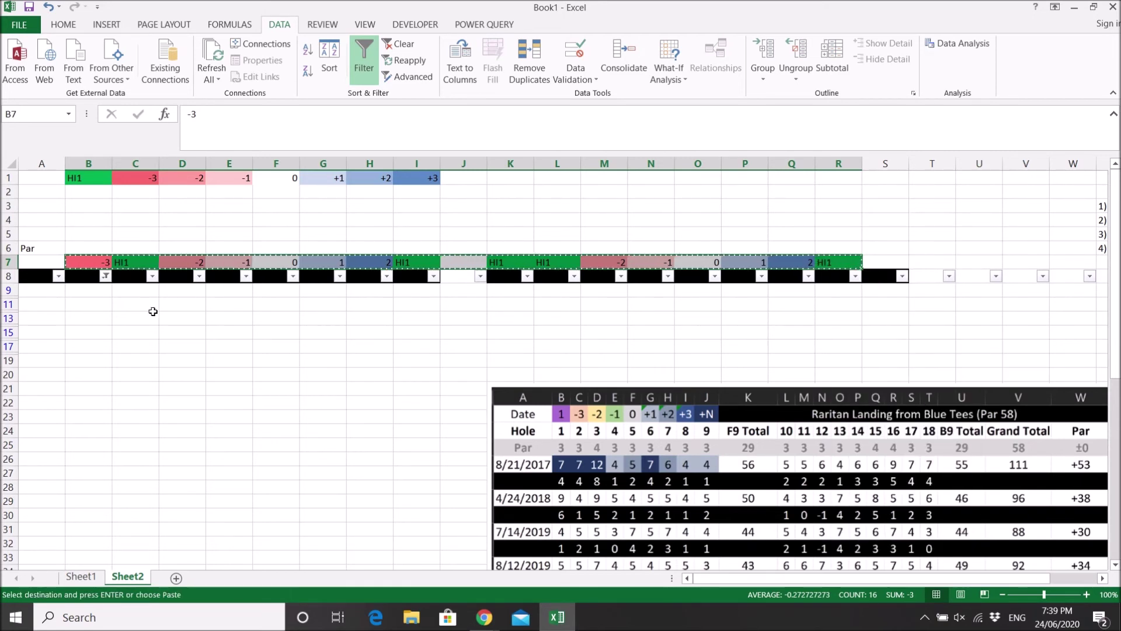
# Try pasting the copied row into the filtered cells B9:B17 using Merge Conditional Formatting
pyautogui.moveTo(86, 292); pyautogui.dragTo(82, 348)
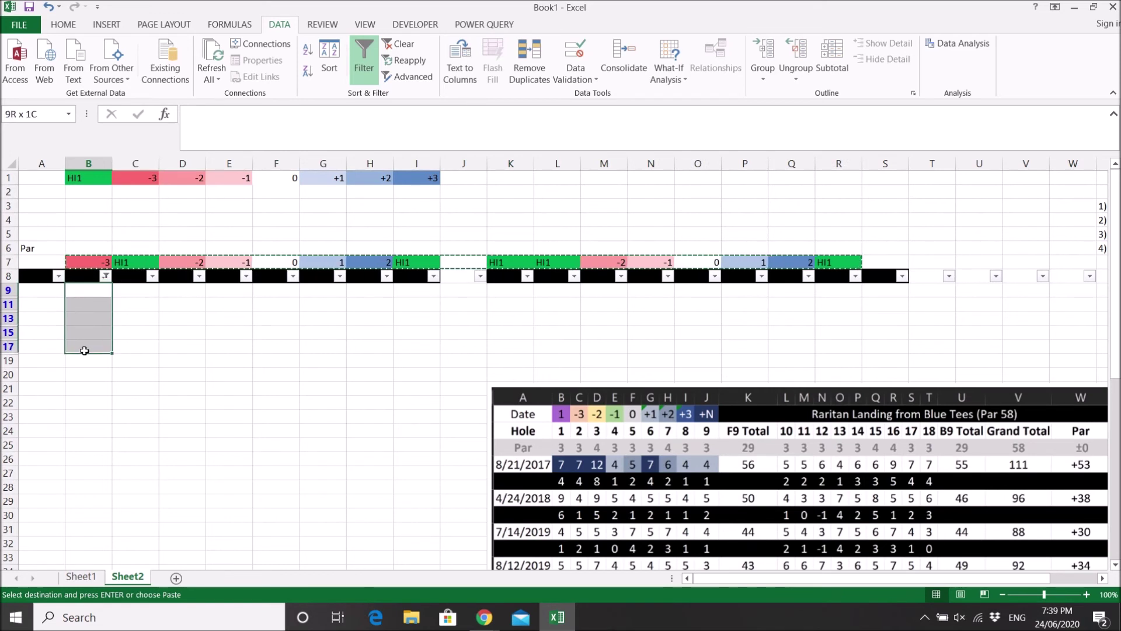
pyautogui.rightClick(81, 310)
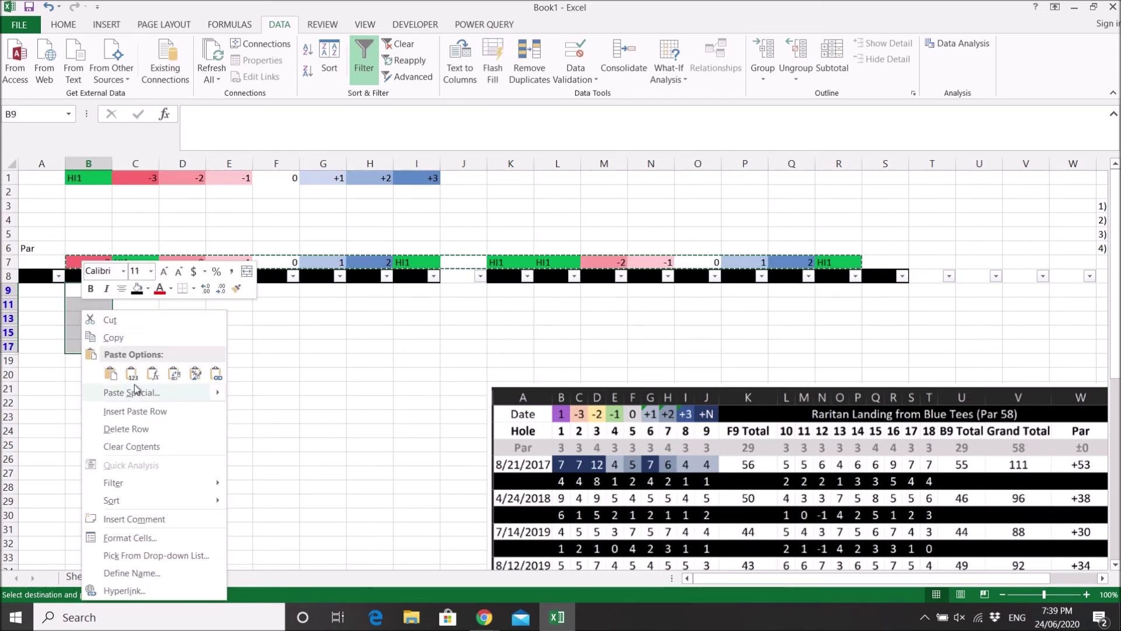
pyautogui.moveTo(138, 392)
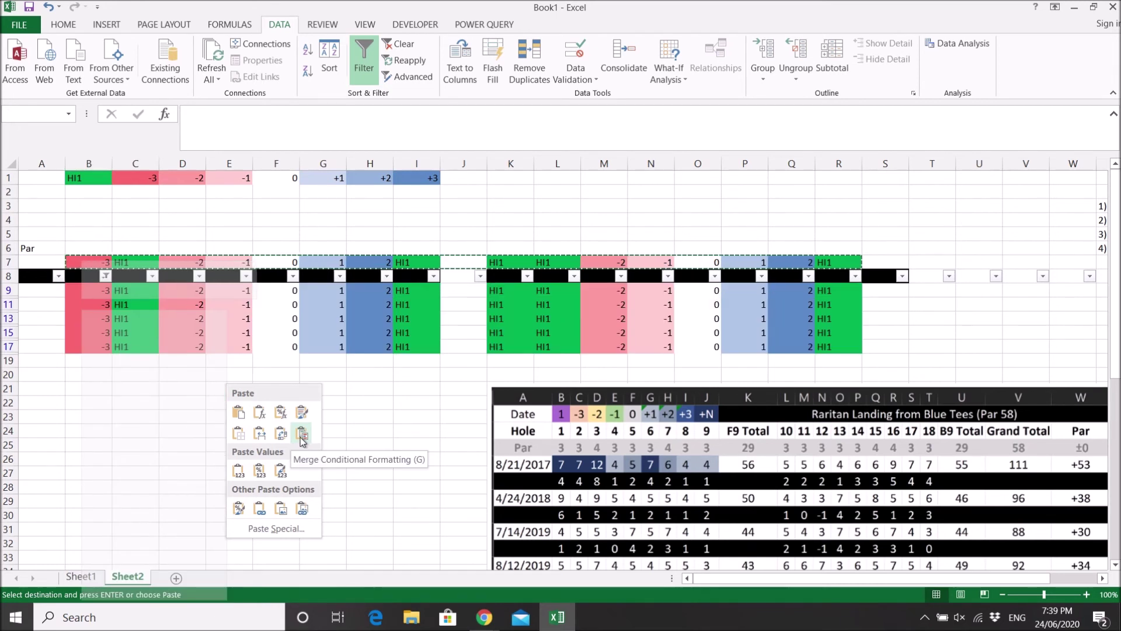
pyautogui.click(302, 435)
pyautogui.click(295, 402)
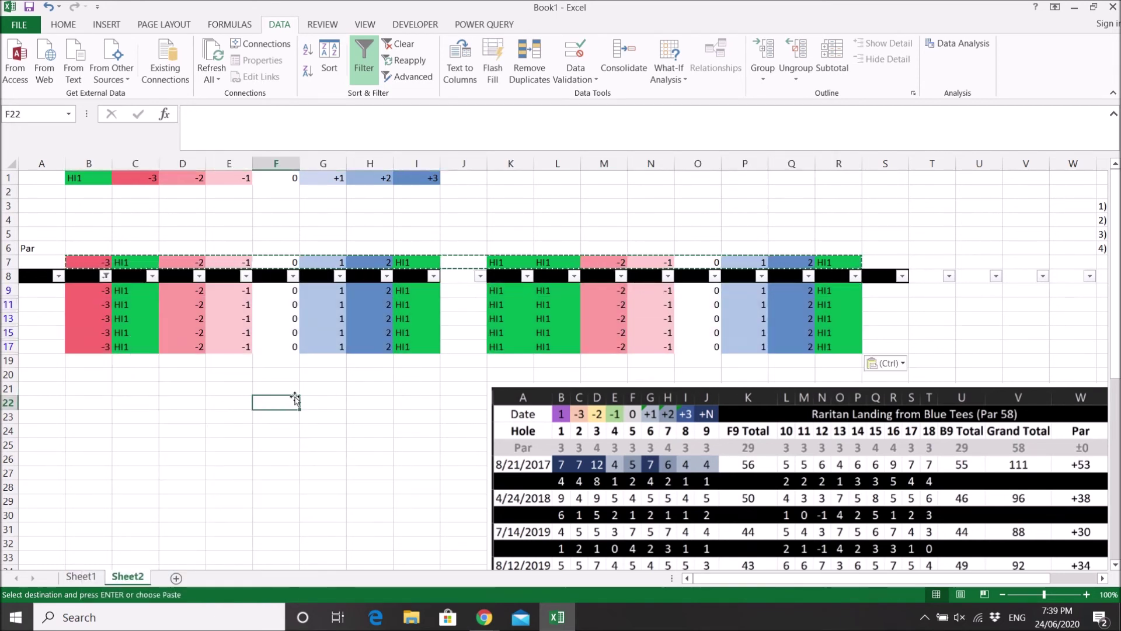
pyautogui.click(499, 346)
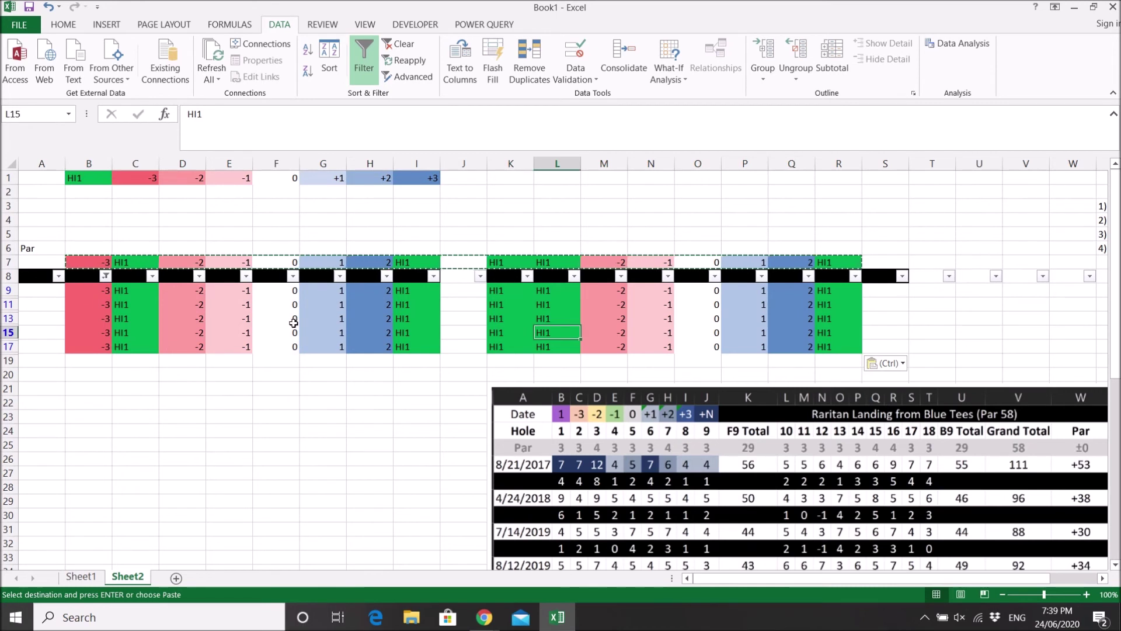
# Show all rows again through column B's filter, and undo both the filter change and the paste
pyautogui.click(105, 304)
pyautogui.click(105, 319)
pyautogui.click(105, 276)
pyautogui.click(49, 418)
pyautogui.click(105, 529)
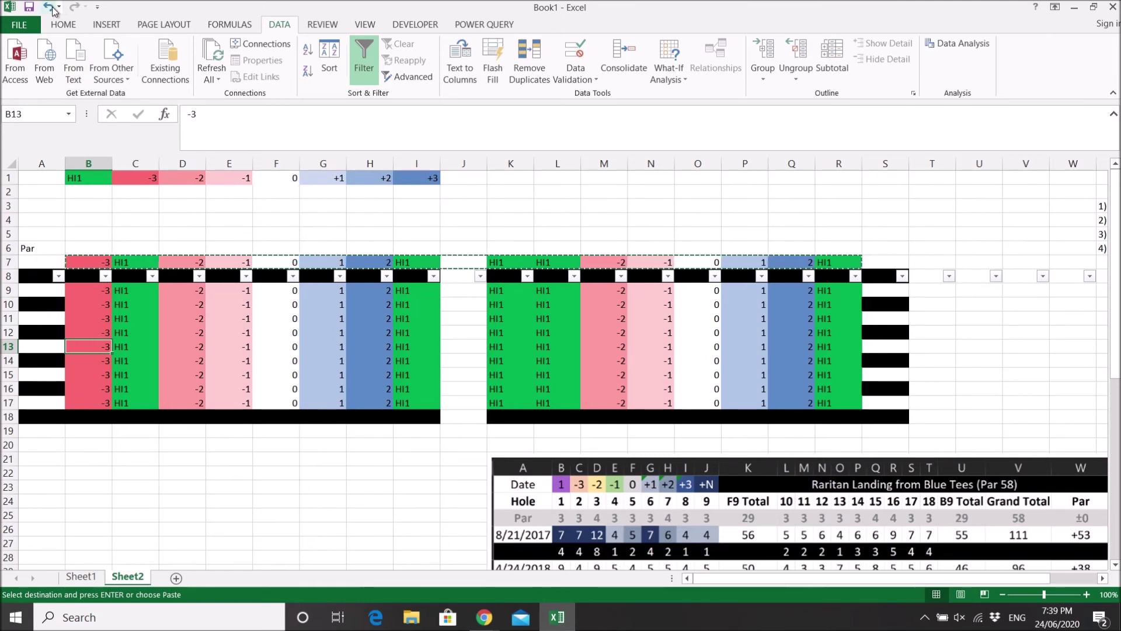
pyautogui.click(48, 7)
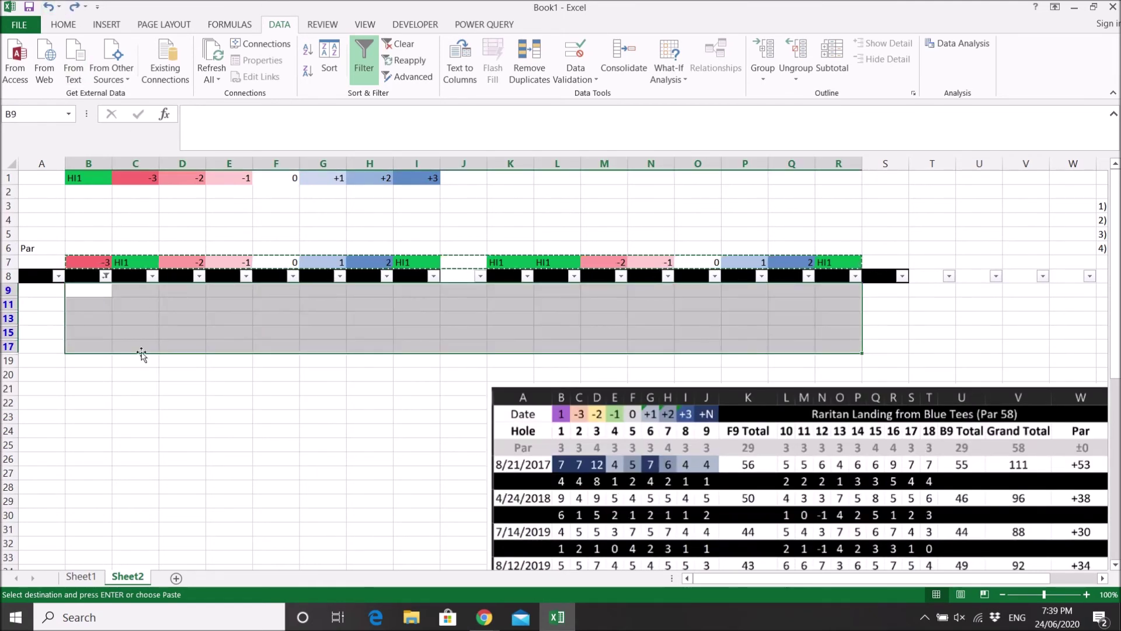
pyautogui.click(111, 335)
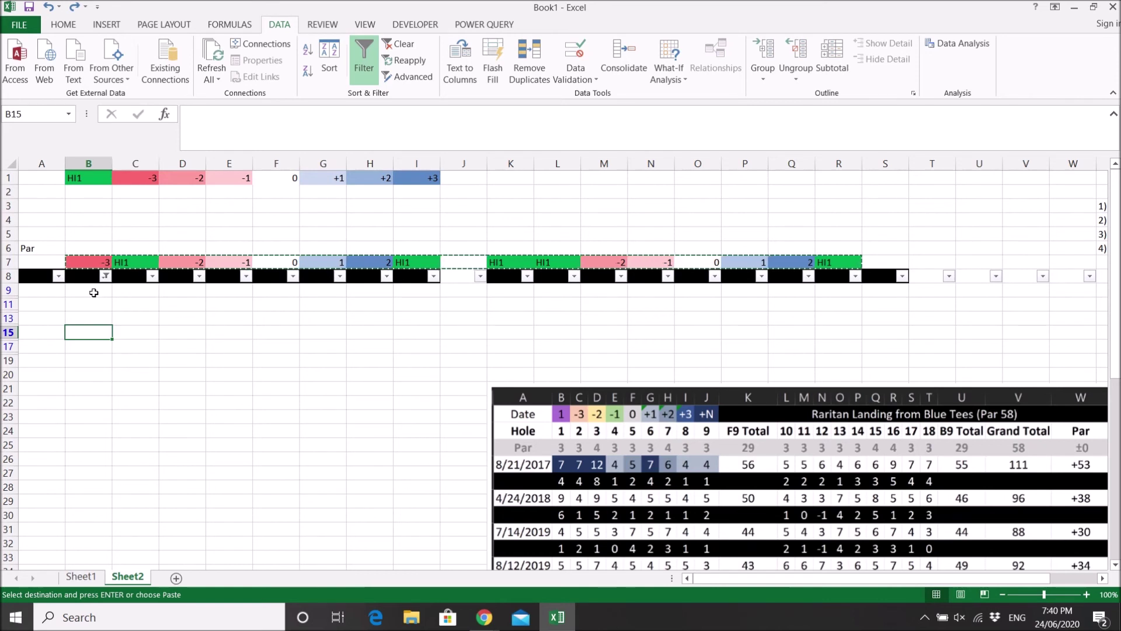
pyautogui.moveTo(94, 292); pyautogui.dragTo(847, 346)
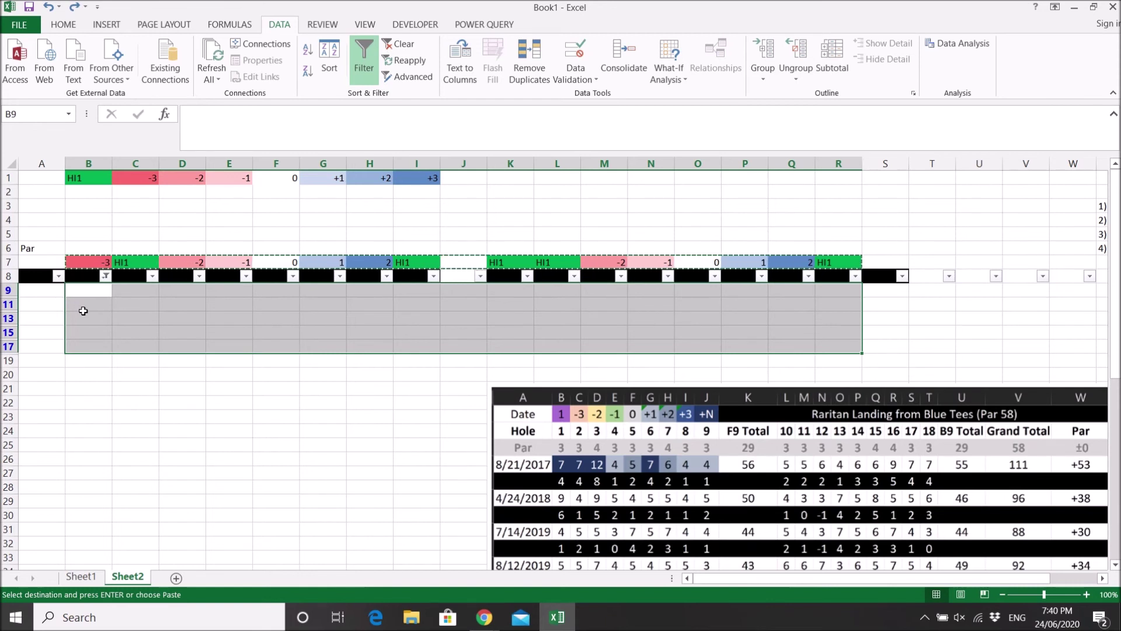
pyautogui.click(80, 413)
pyautogui.moveTo(82, 292); pyautogui.dragTo(87, 304)
pyautogui.click(115, 343)
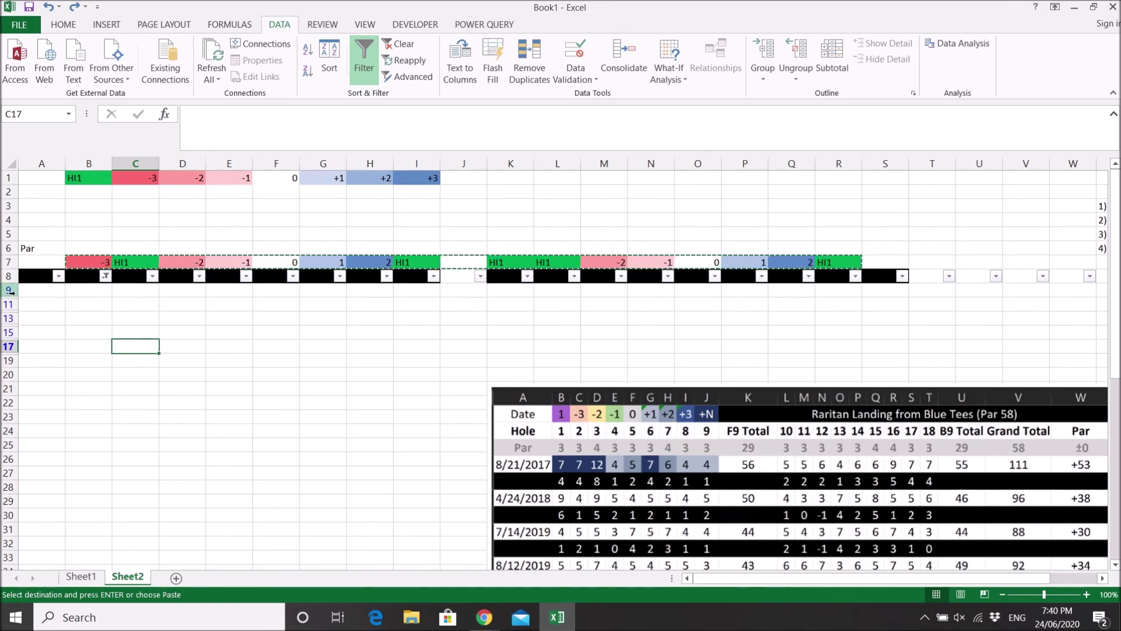
# Select the range B9:R17 and restrict the selection to visible cells only with Go To Special
pyautogui.moveTo(90, 291); pyautogui.dragTo(829, 343)
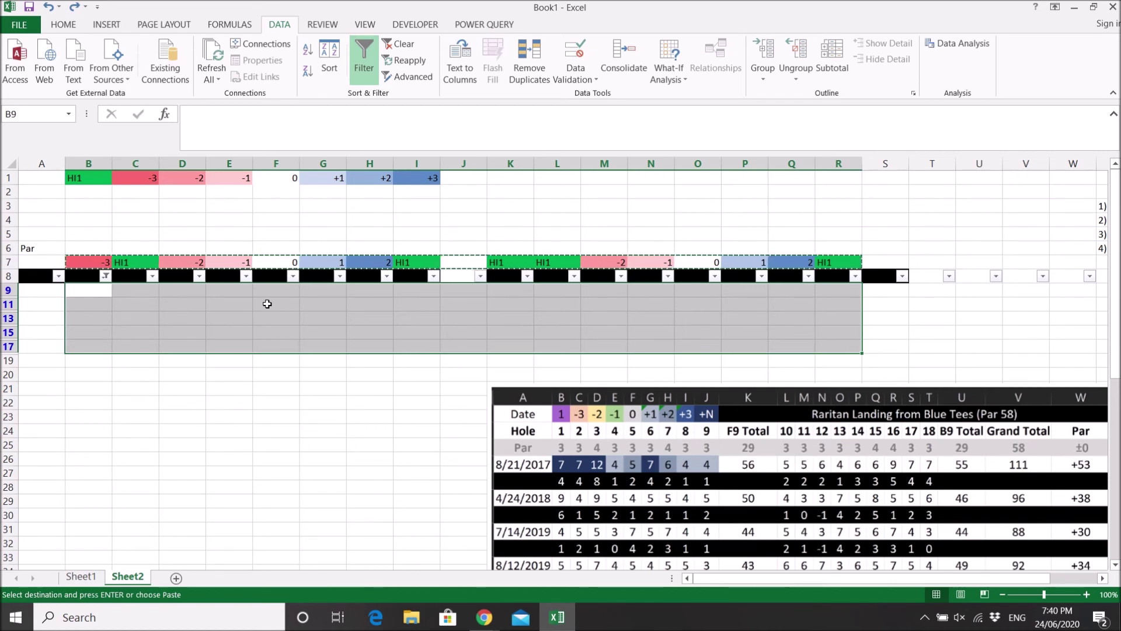
pyautogui.press('F5')
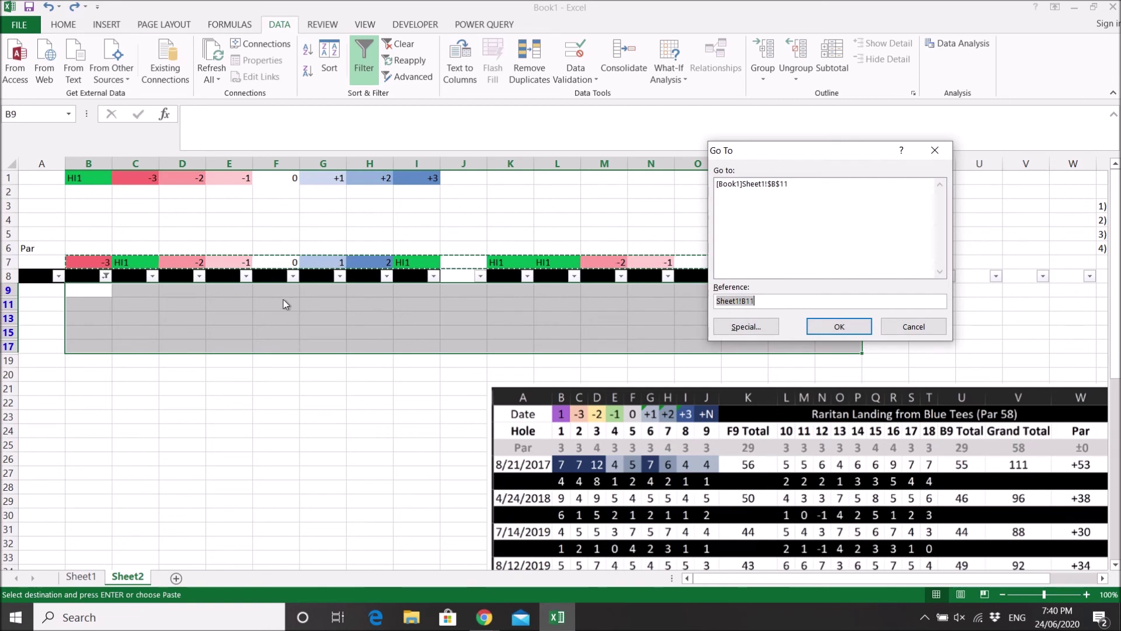
pyautogui.click(764, 329)
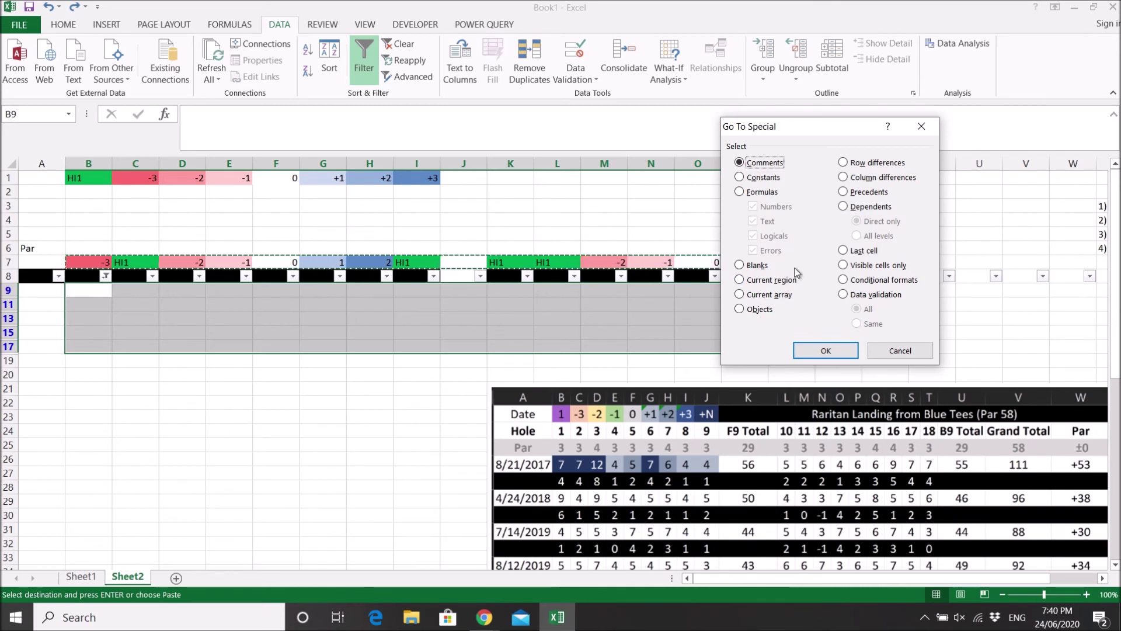
pyautogui.click(859, 265)
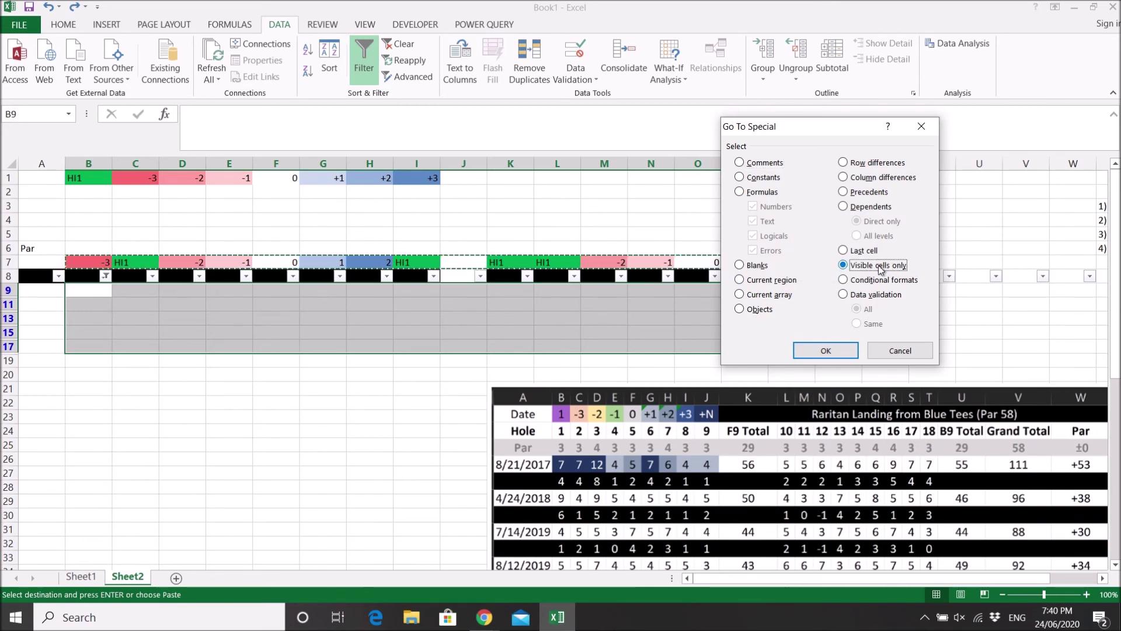
pyautogui.click(811, 352)
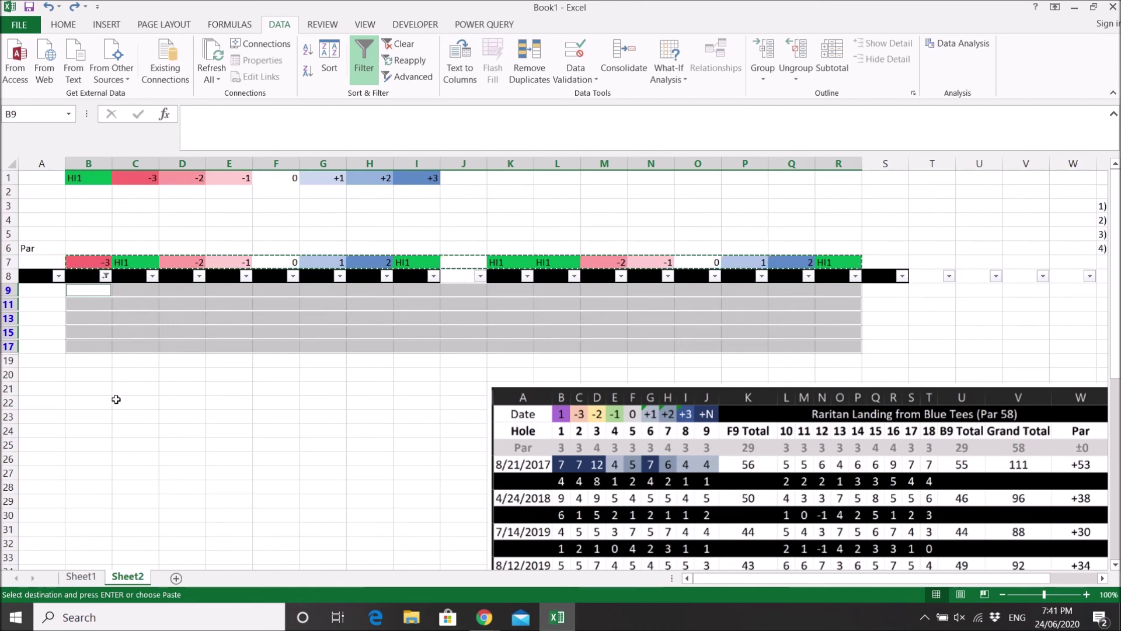
# Paste the copied row into the visible score rows using Merge Conditional Formatting
pyautogui.rightClick(88, 290)
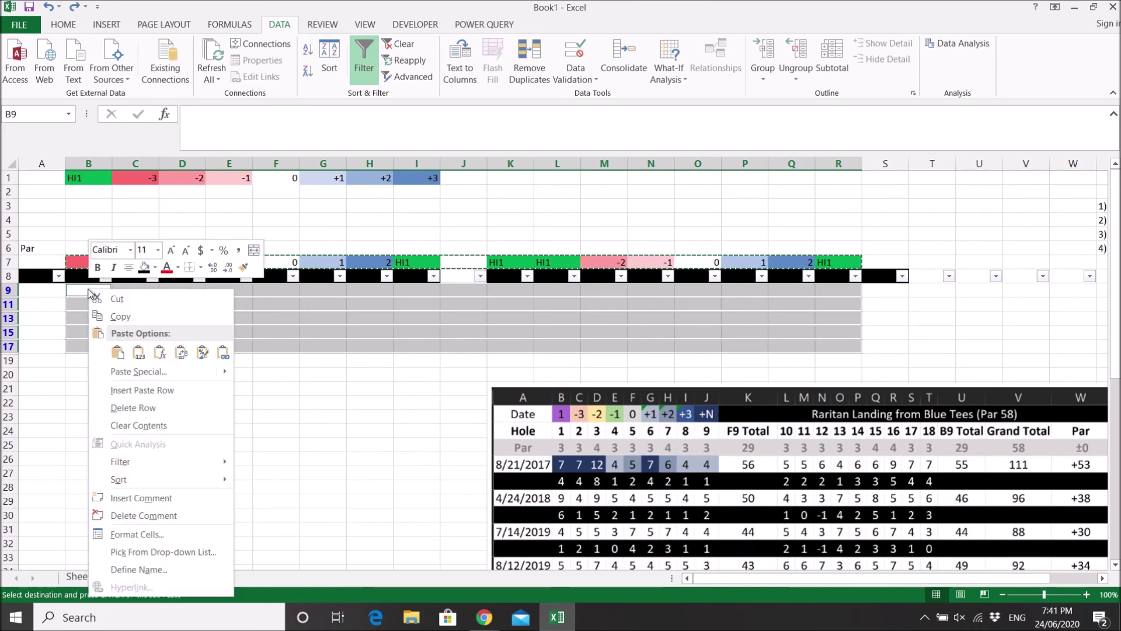
pyautogui.moveTo(148, 374)
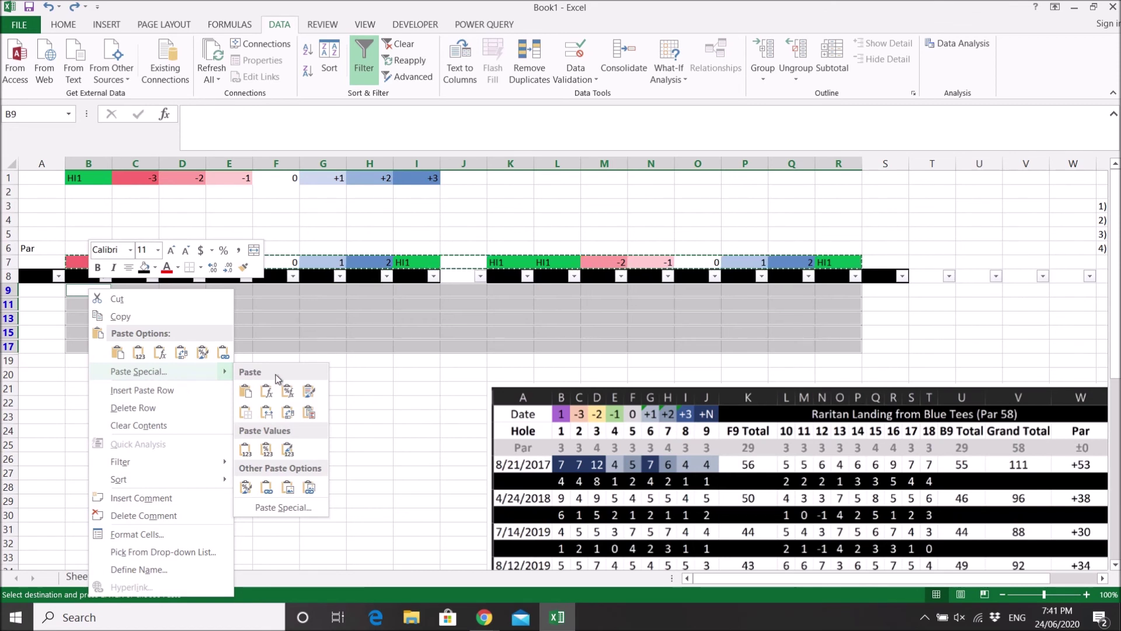
pyautogui.click(310, 414)
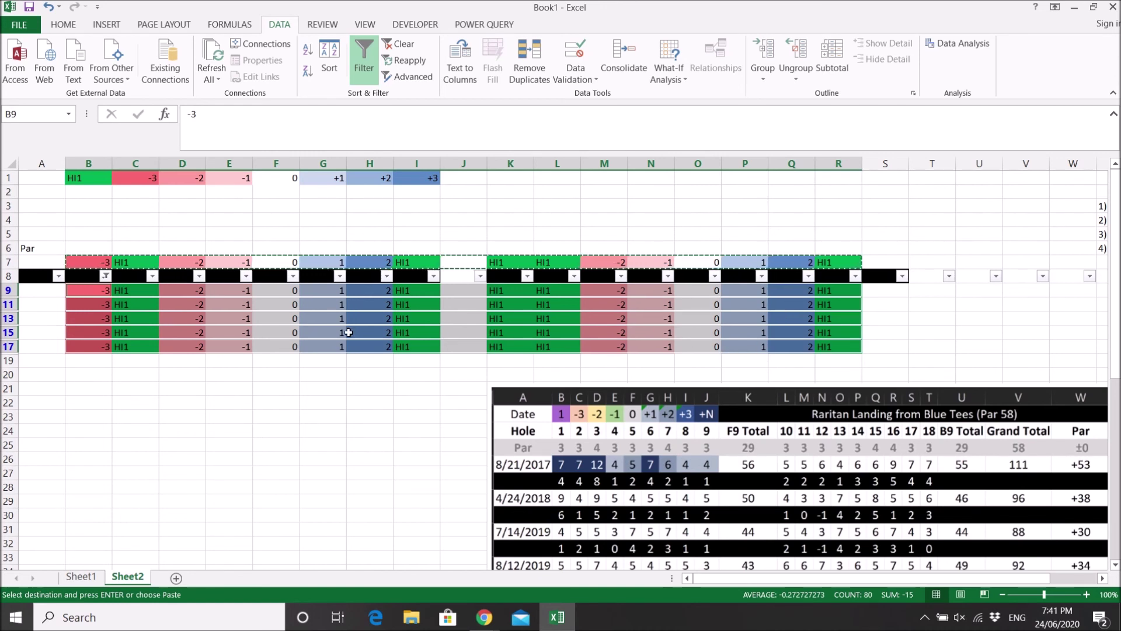
pyautogui.click(148, 378)
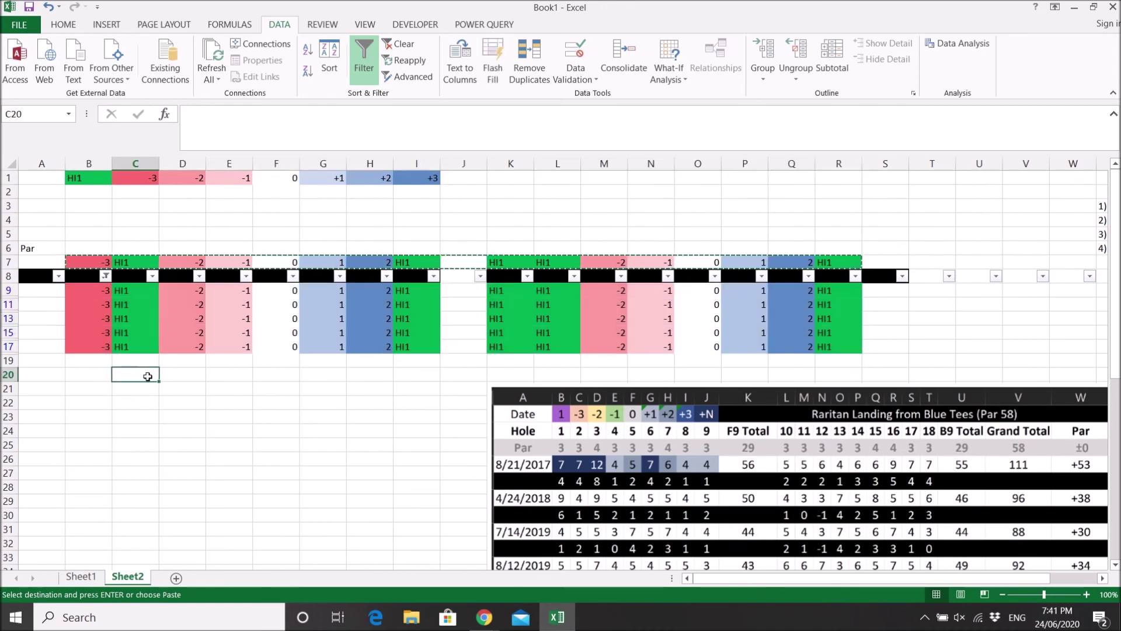
# Reset column B's filter to Select All so the hidden black rows are shown between the score rows
pyautogui.click(105, 275)
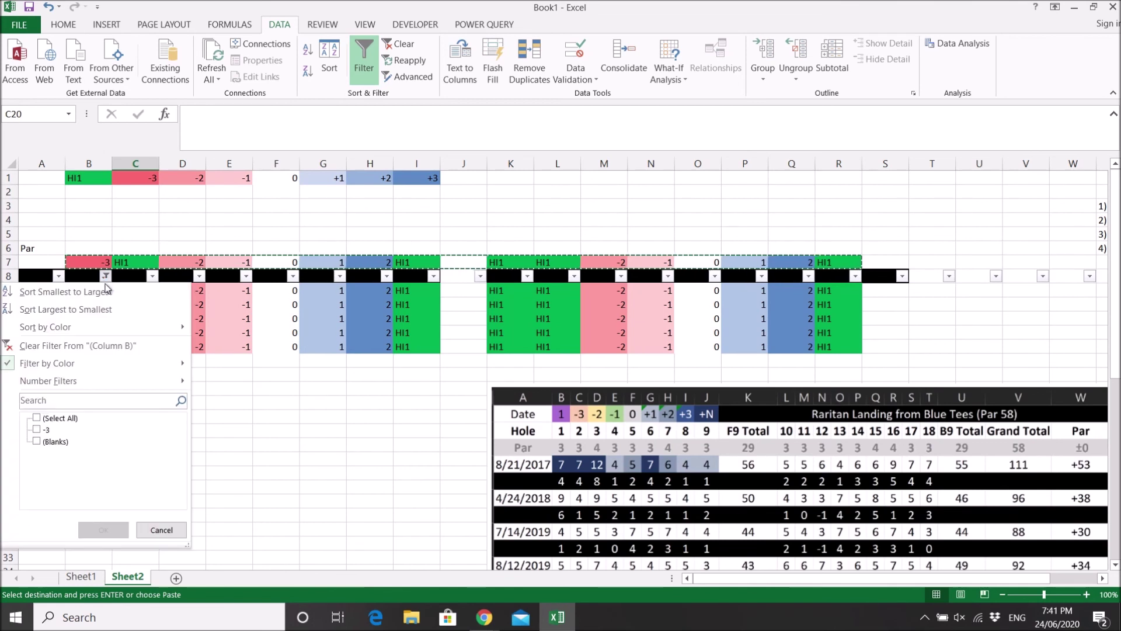
pyautogui.click(38, 419)
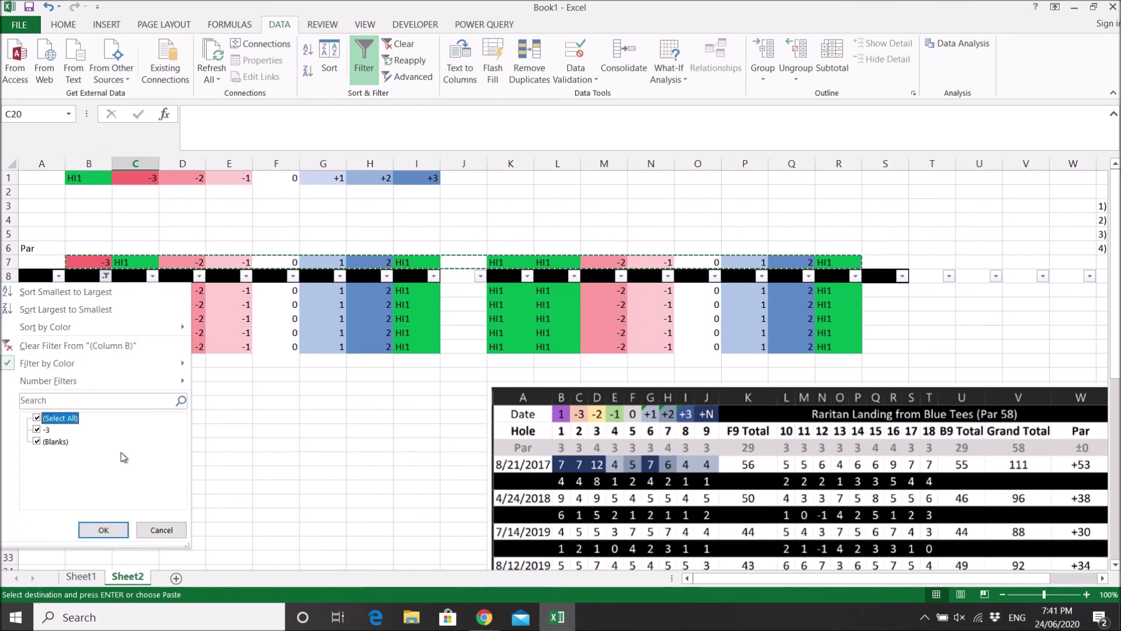
pyautogui.click(104, 529)
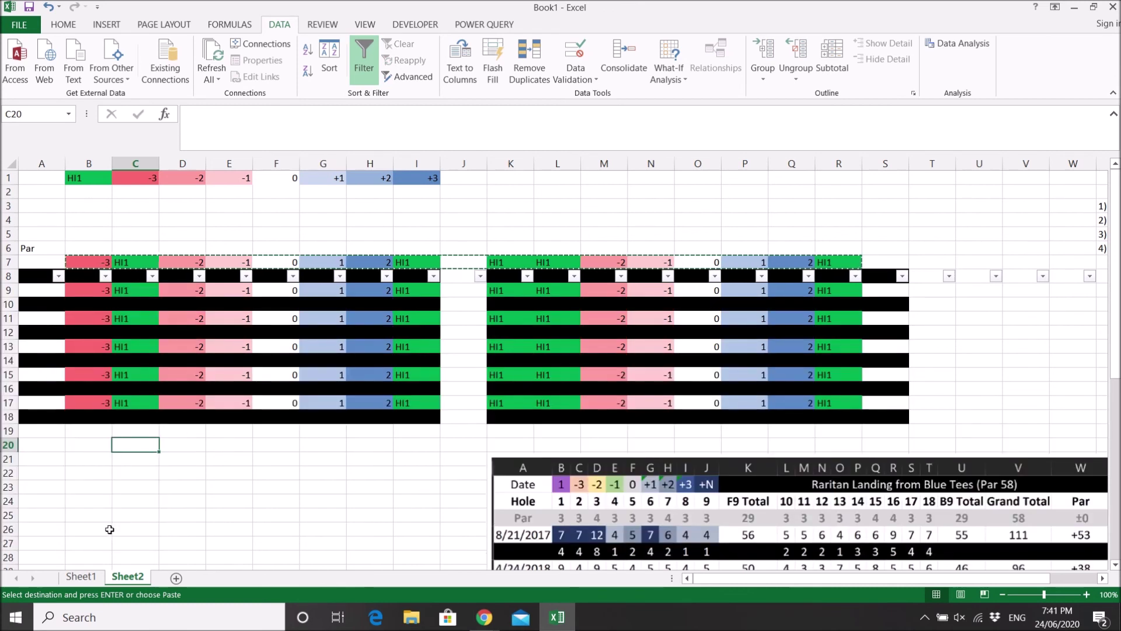
pyautogui.click(188, 447)
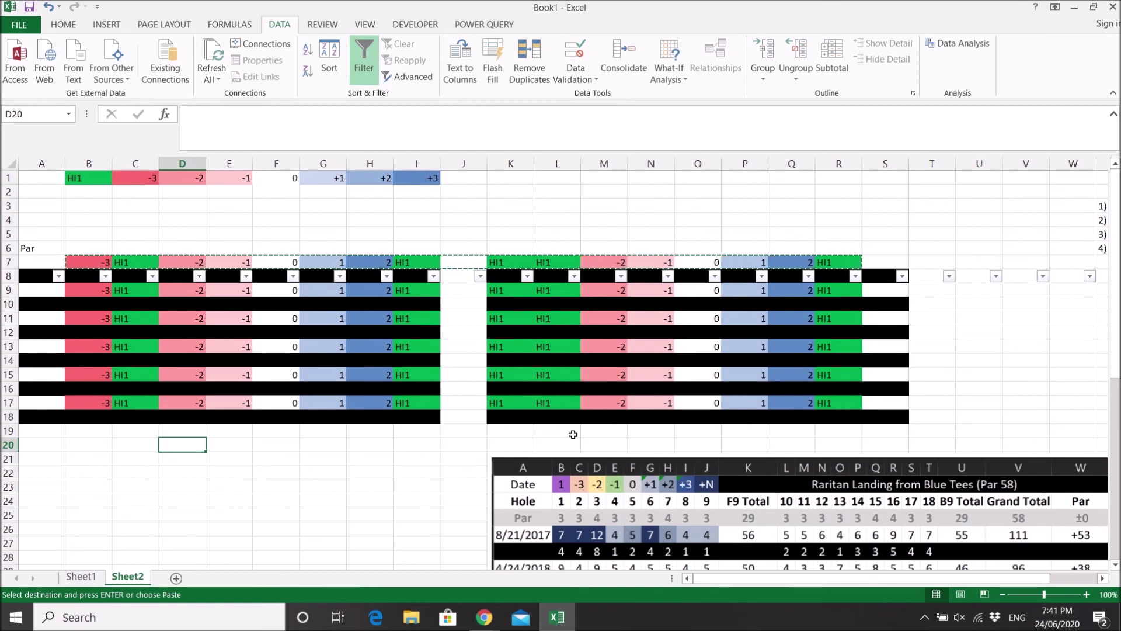
pyautogui.moveTo(816, 579); pyautogui.dragTo(841, 581)
pyautogui.click(1021, 344)
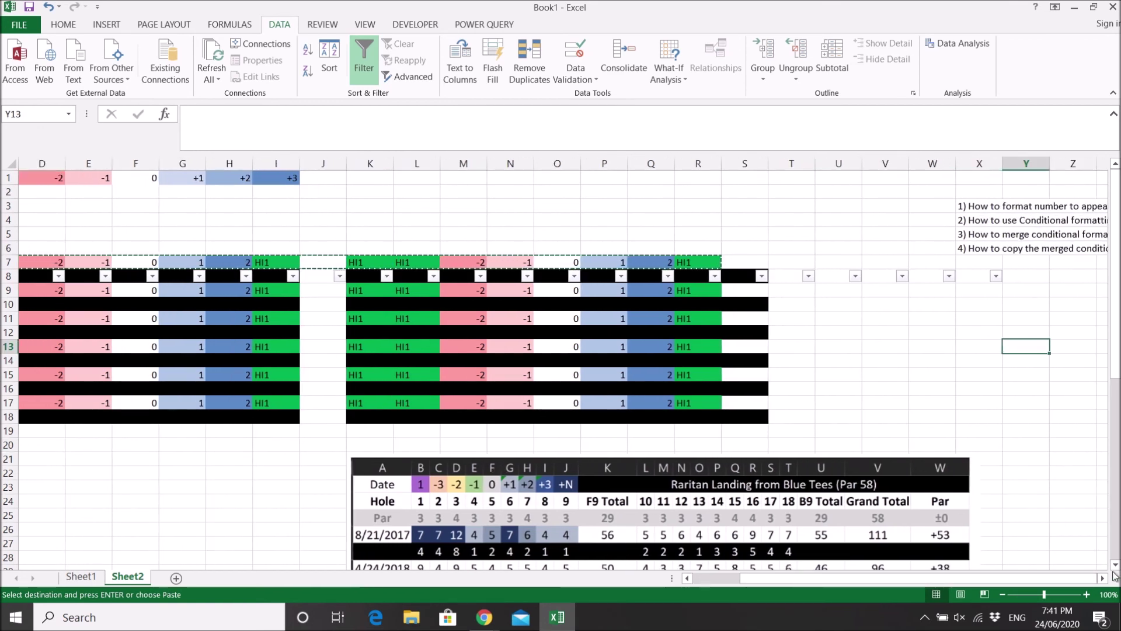
pyautogui.moveTo(1103, 579); pyautogui.dragTo(730, 578)
# Open the Conditional Formatting Rules Manager for cell B9
pyautogui.click(99, 292)
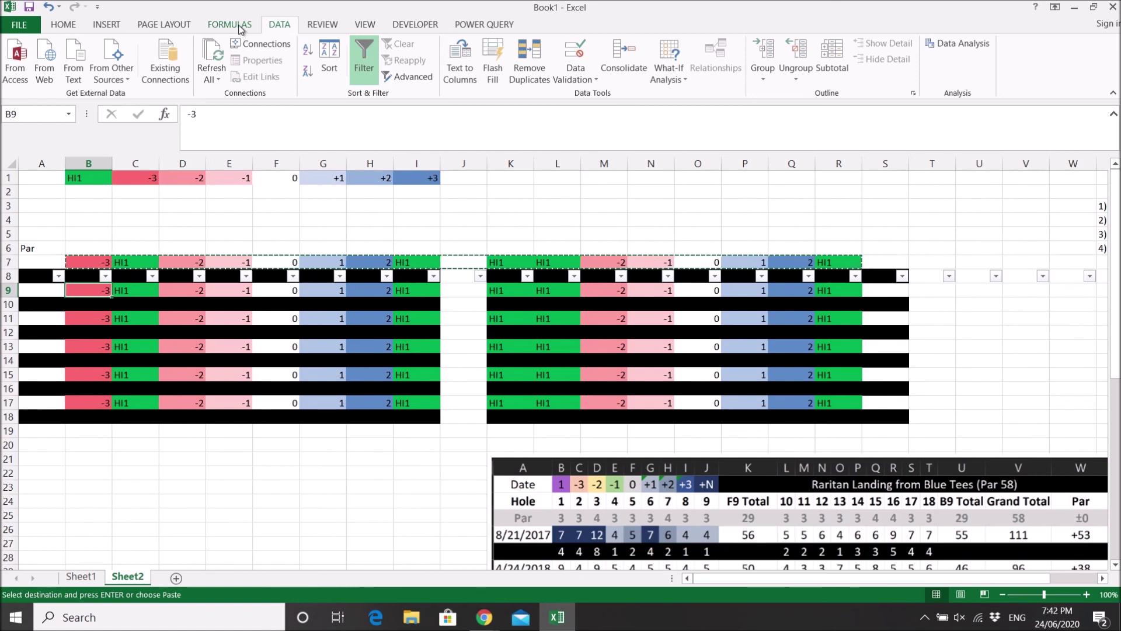
pyautogui.scroll(4, 142, 30)
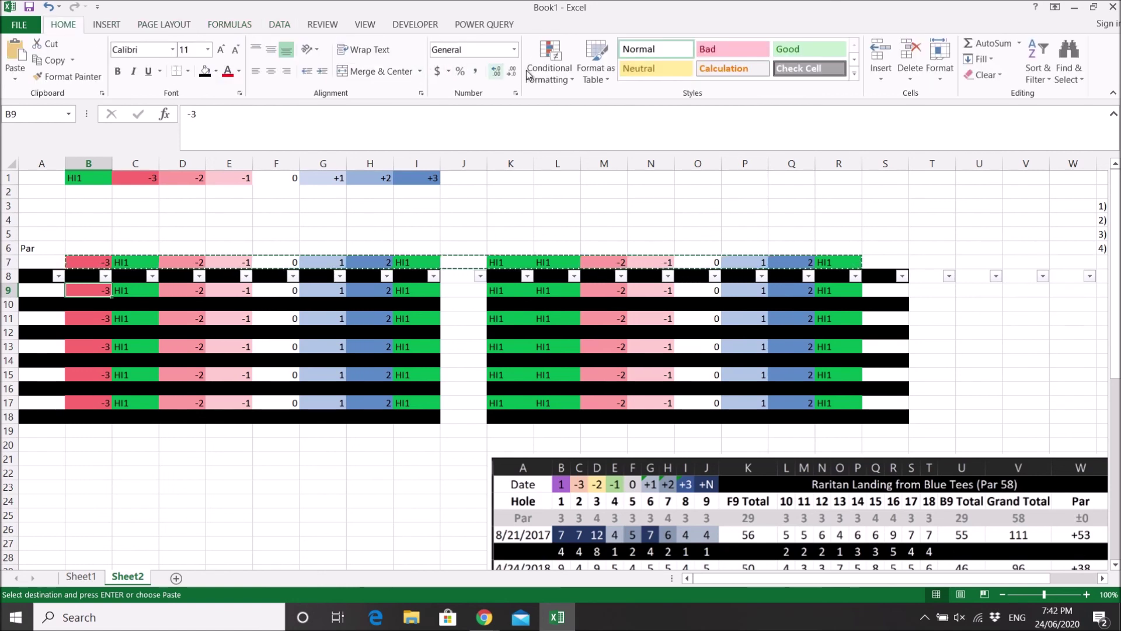
pyautogui.click(560, 76)
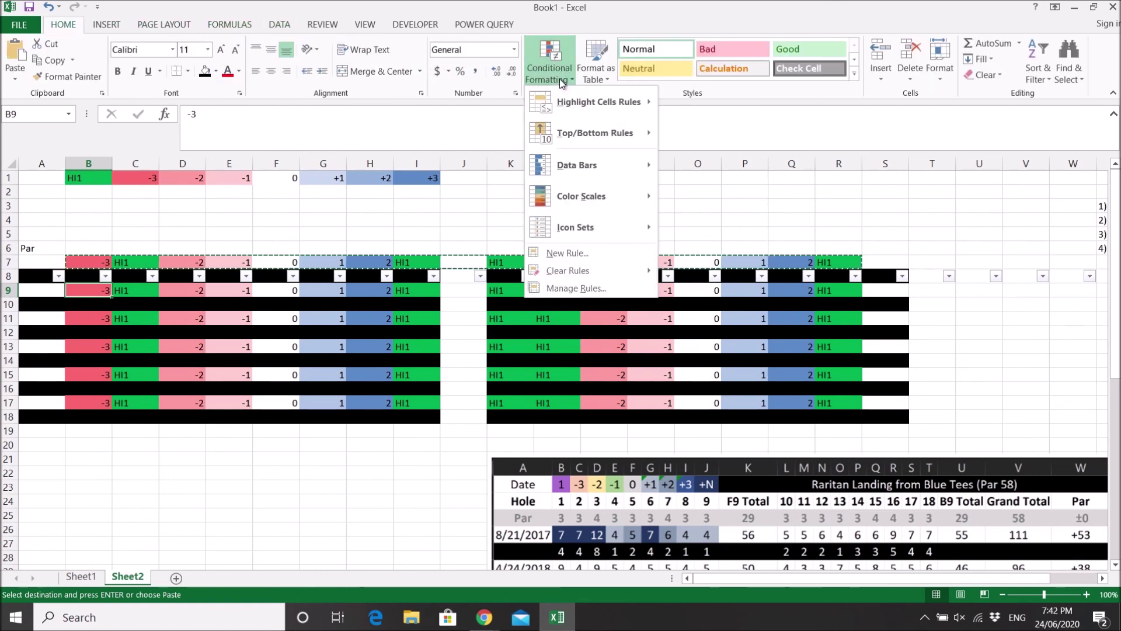
pyautogui.click(591, 296)
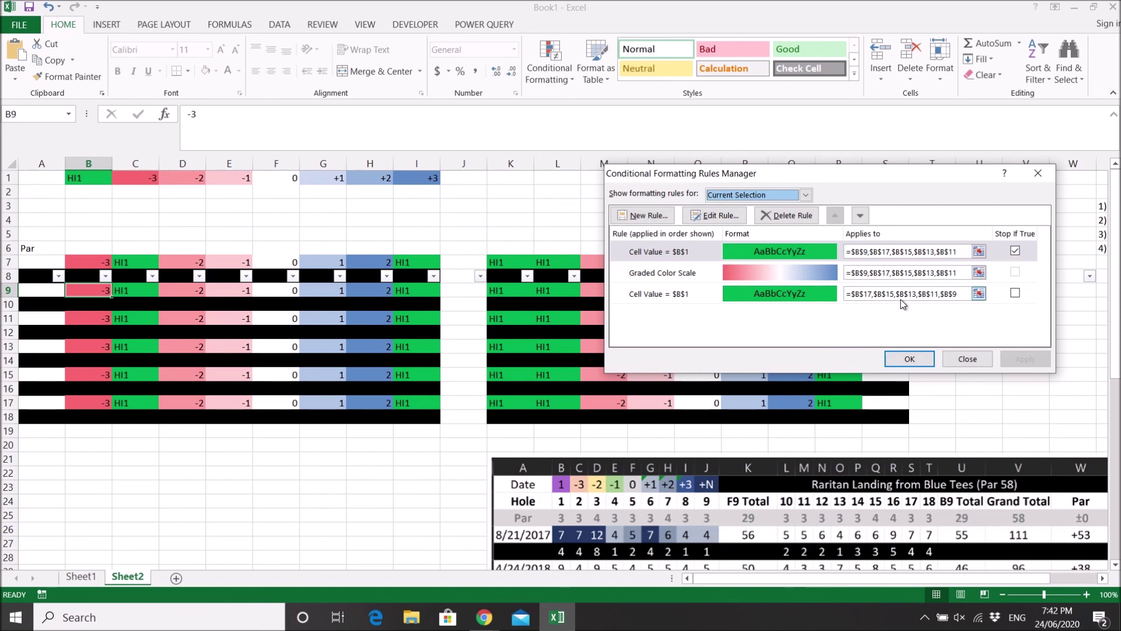
# Compare the Applies to ranges of the two Cell Value = $B$1 rules for cell B9
pyautogui.click(961, 295)
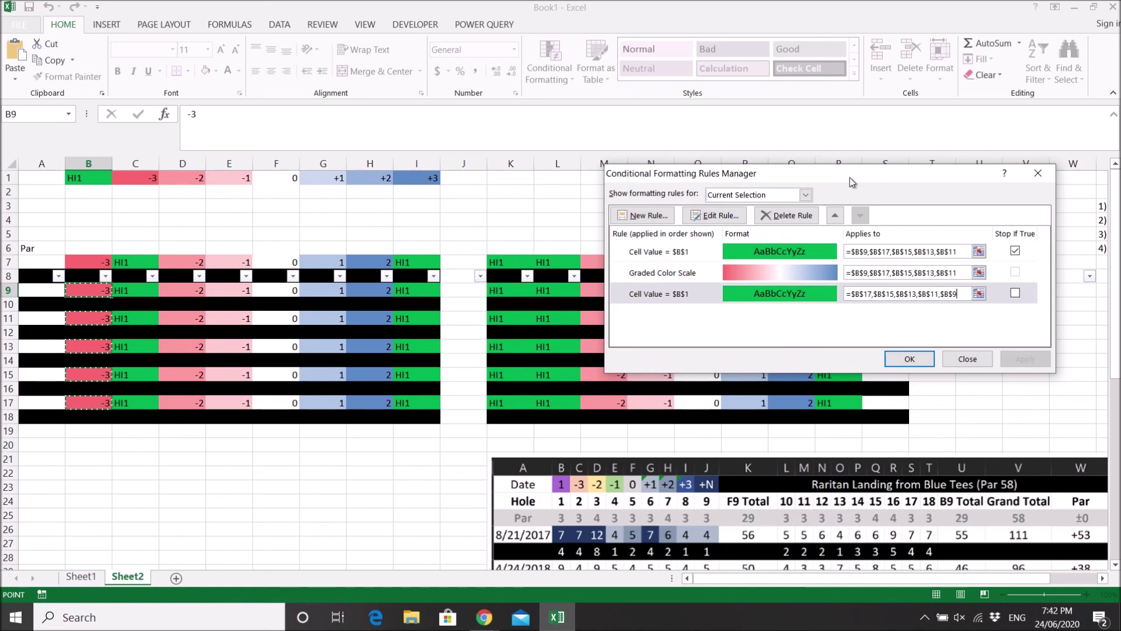
pyautogui.click(961, 251)
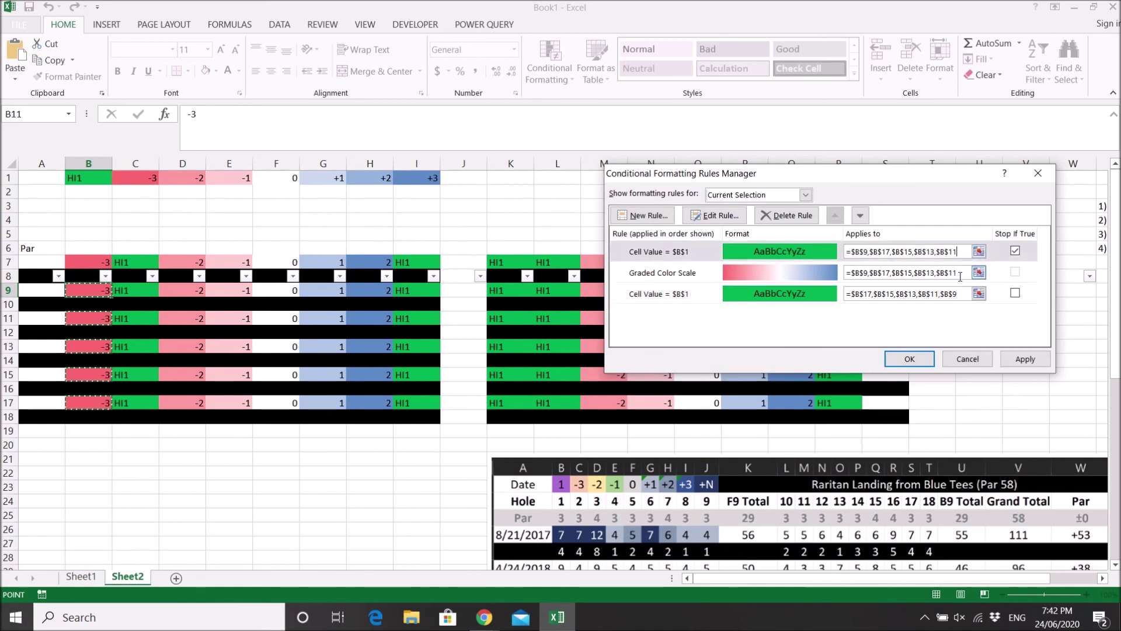
pyautogui.click(964, 296)
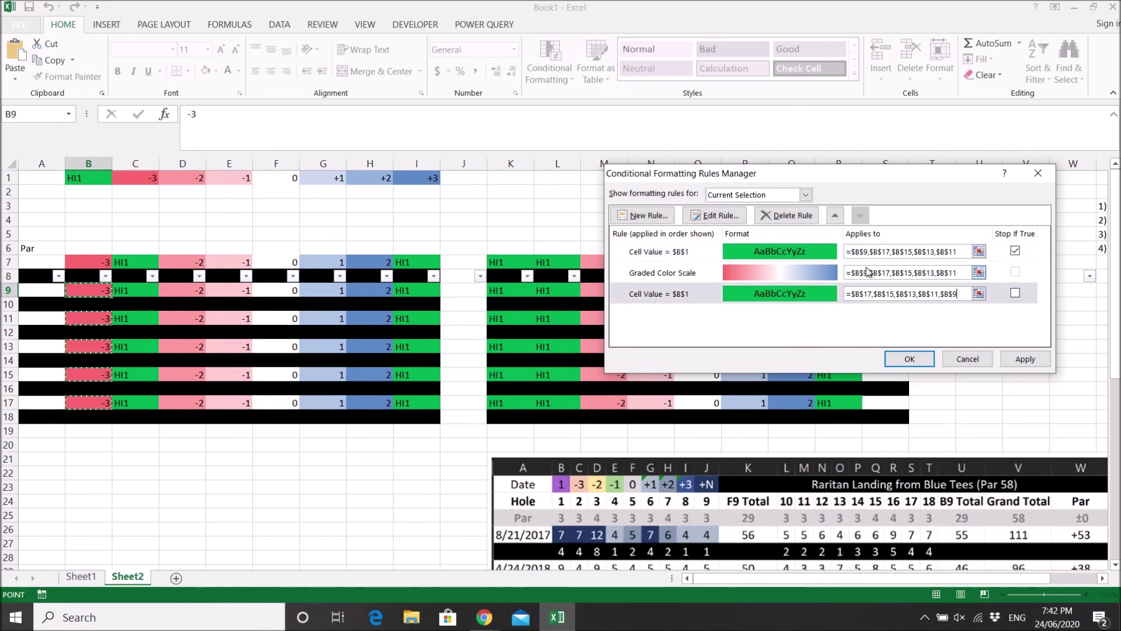
pyautogui.click(979, 294)
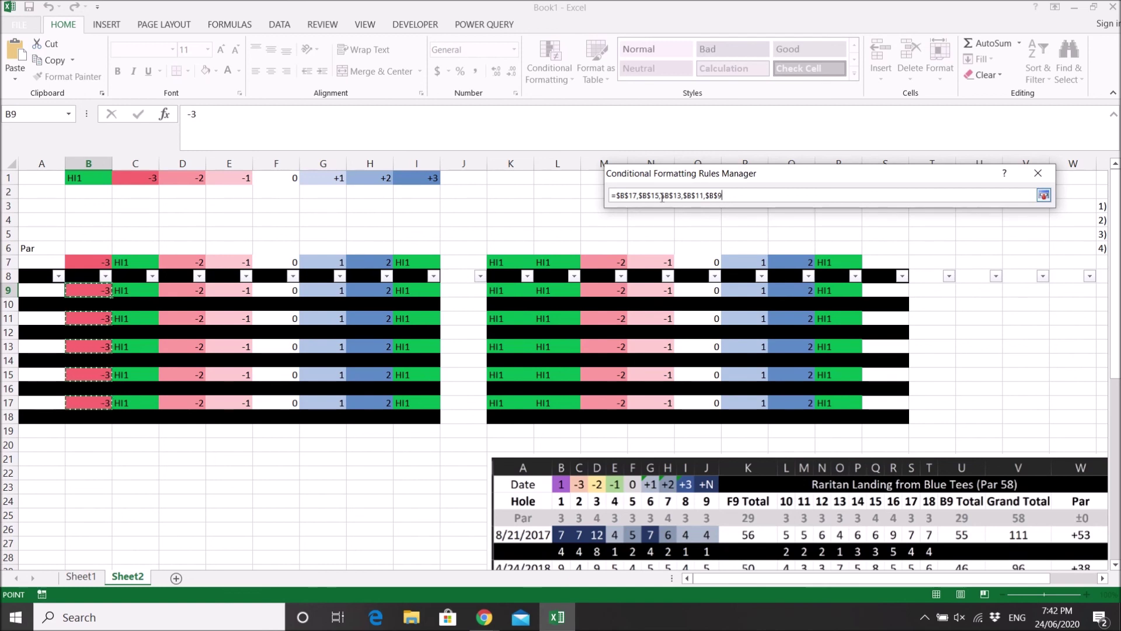
pyautogui.click(1039, 174)
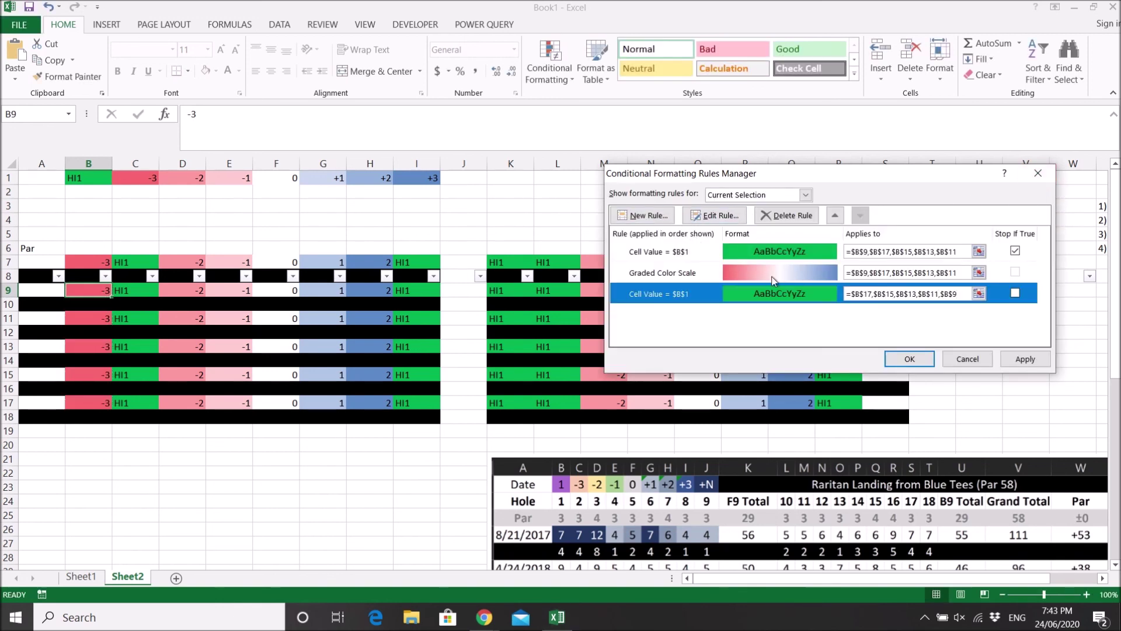
# Show the formatting rules for This Worksheet, review the list, and close the rules manager without saving changes
pyautogui.click(804, 196)
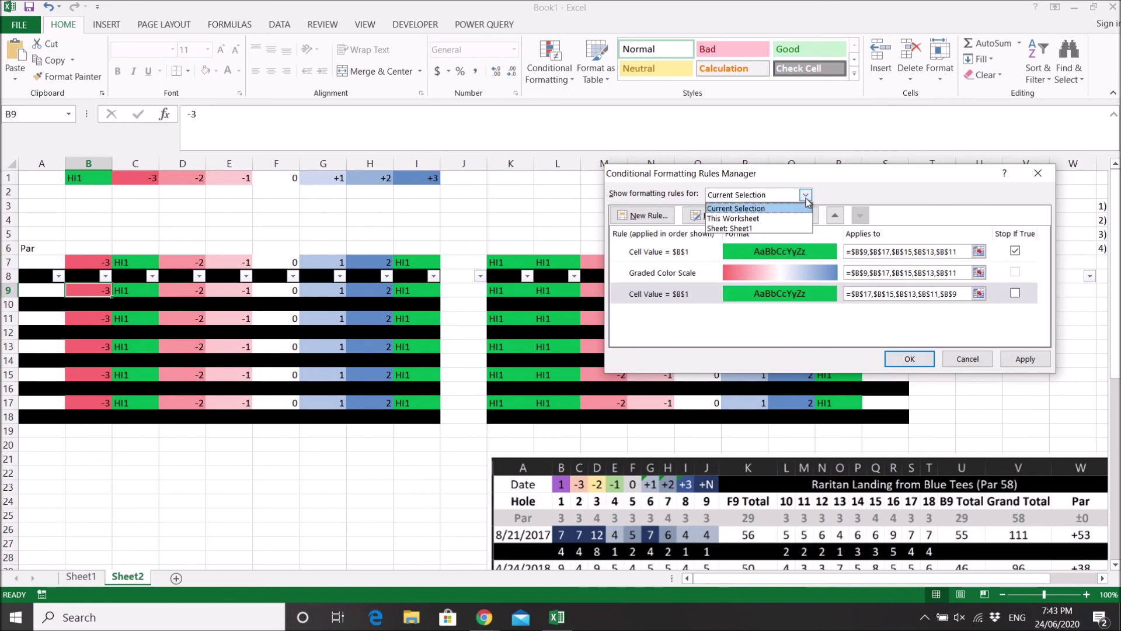
pyautogui.click(738, 219)
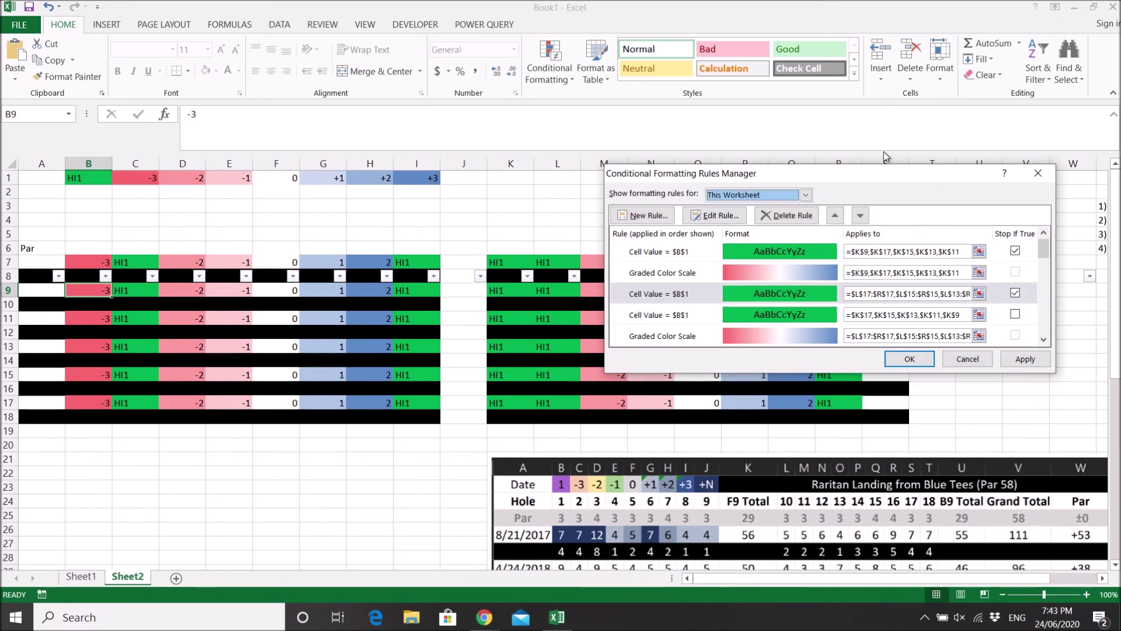
pyautogui.moveTo(870, 177); pyautogui.dragTo(591, 121)
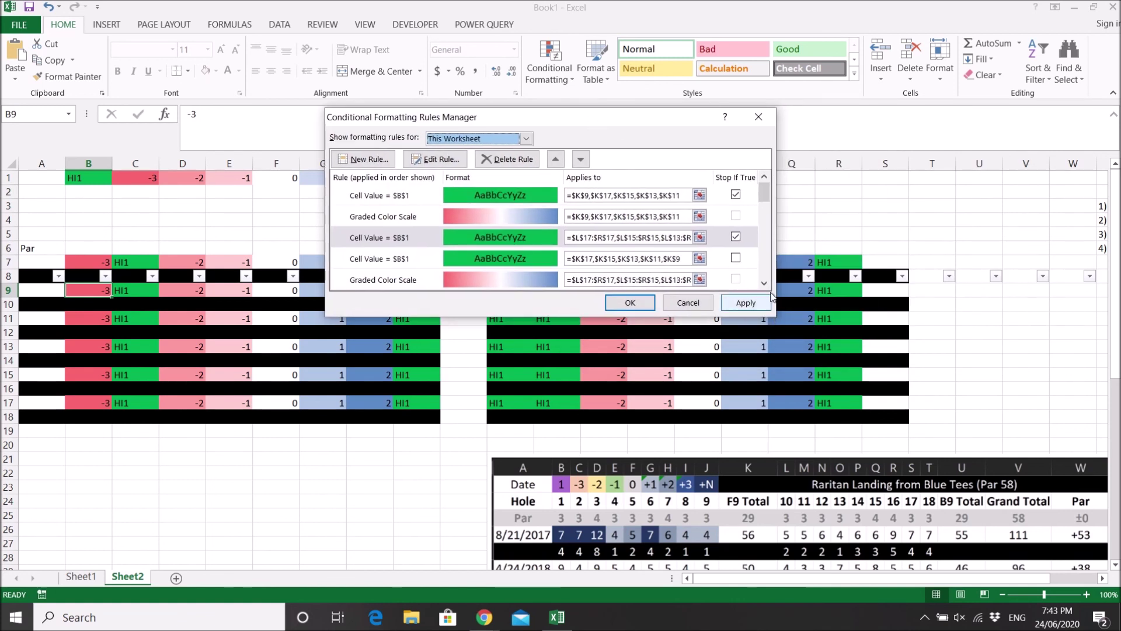
pyautogui.moveTo(766, 191)
pyautogui.mouseDown()
pyautogui.moveTo(782, 274)
pyautogui.moveTo(766, 184)
pyautogui.mouseUp()
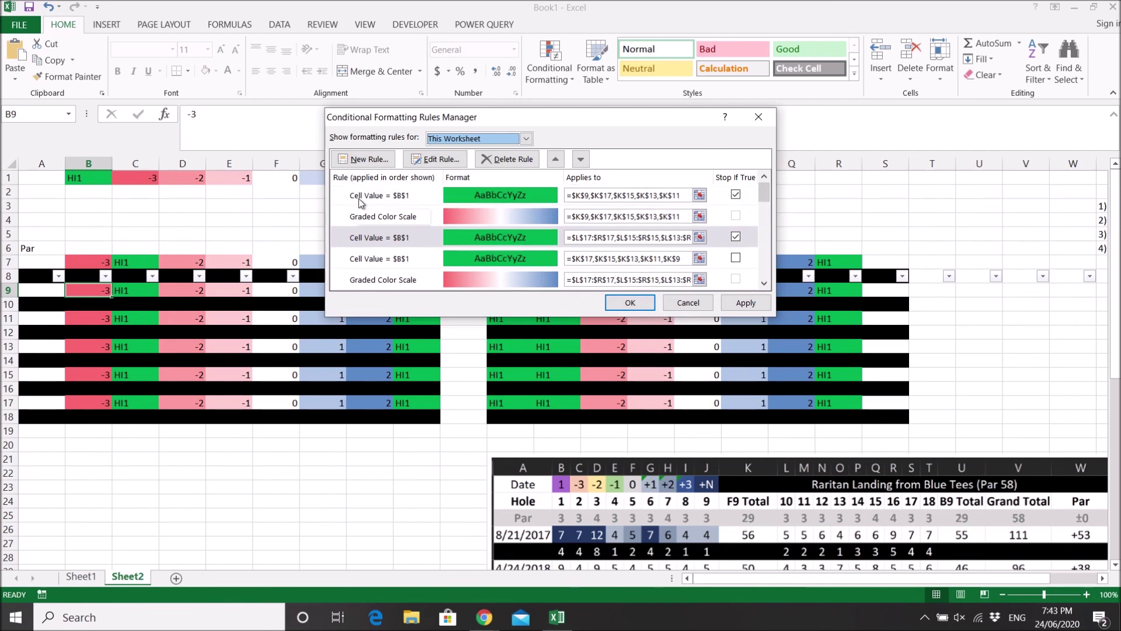
pyautogui.click(688, 303)
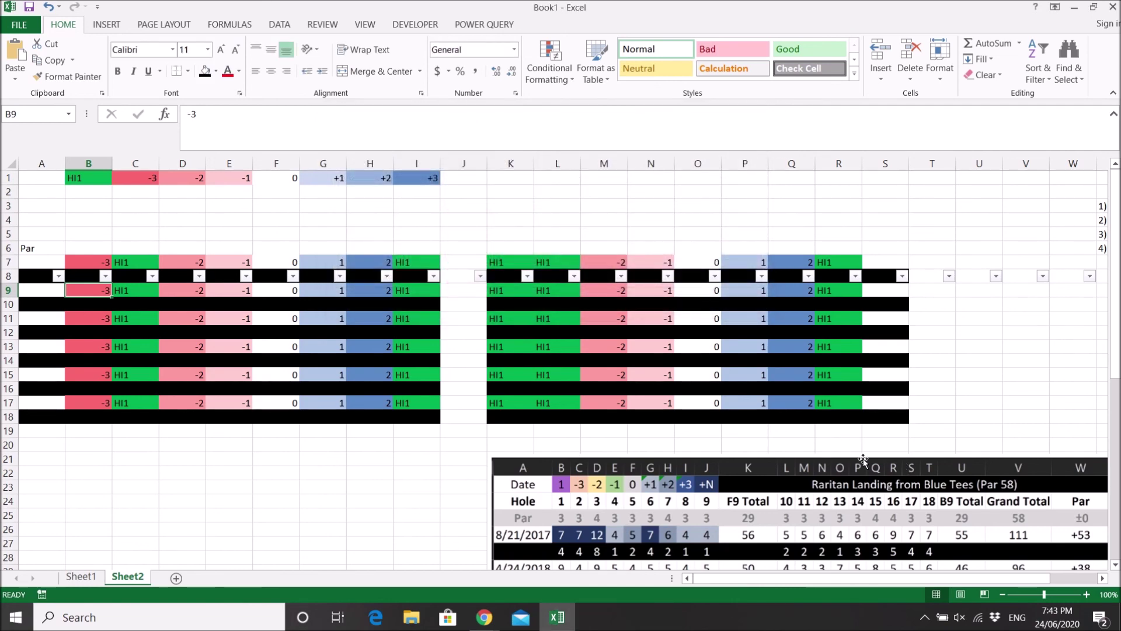
# Move the golf scorecard picture up beside the score rows, with its upper-left corner at about column J, row 7
pyautogui.moveTo(875, 471); pyautogui.dragTo(835, 202)
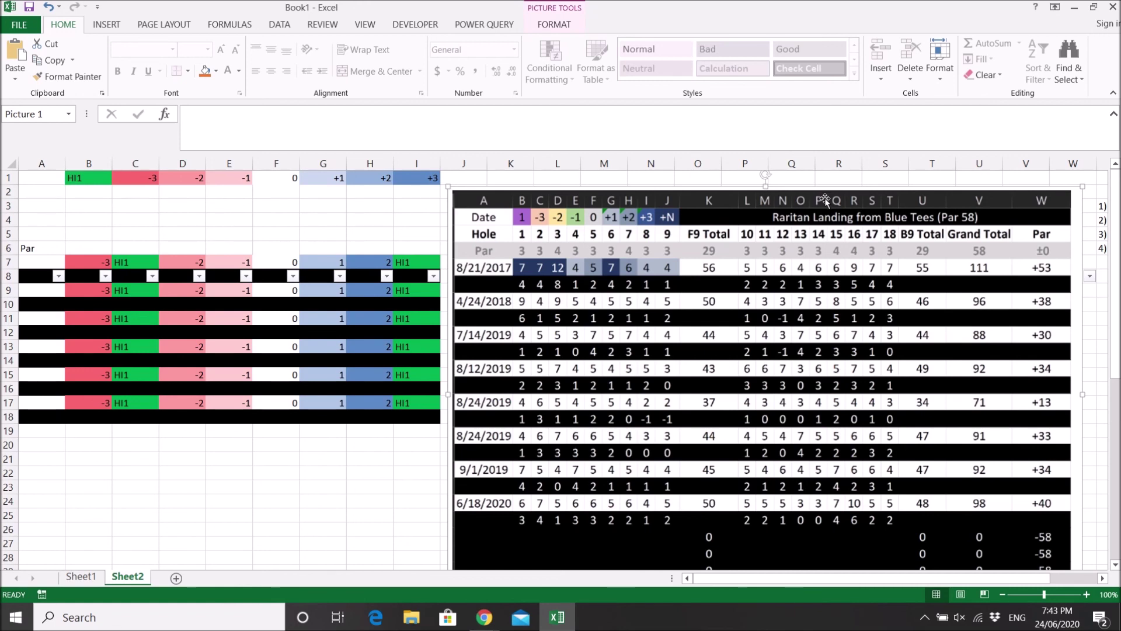
pyautogui.moveTo(825, 199)
pyautogui.mouseDown()
pyautogui.moveTo(858, 377)
pyautogui.moveTo(815, 197)
pyautogui.moveTo(839, 206)
pyautogui.mouseUp()
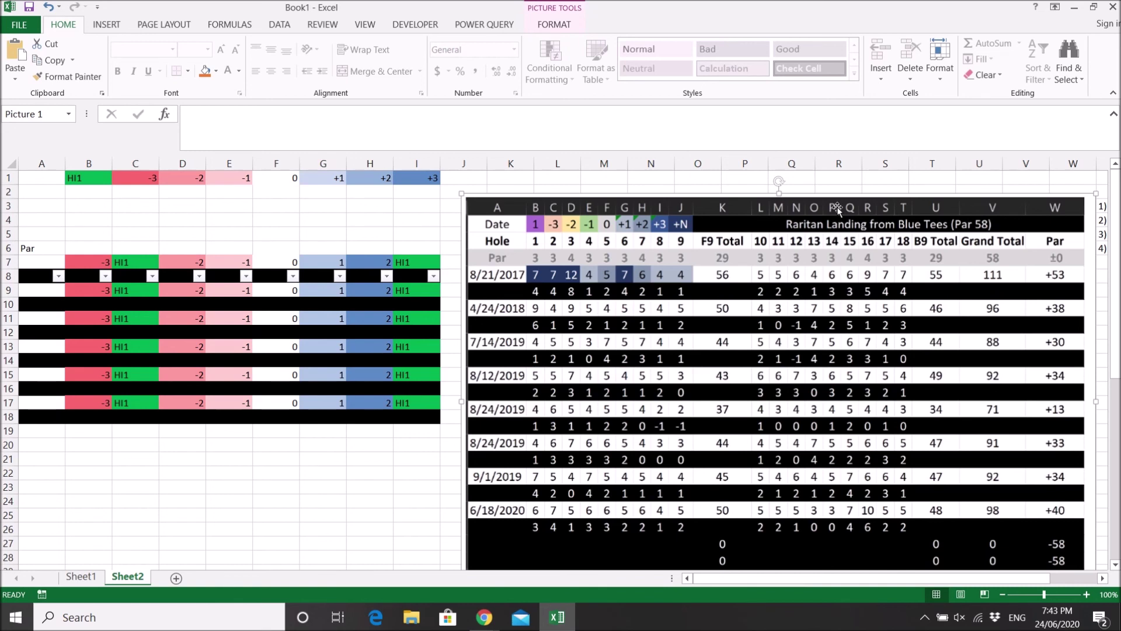
pyautogui.moveTo(837, 209); pyautogui.dragTo(824, 260)
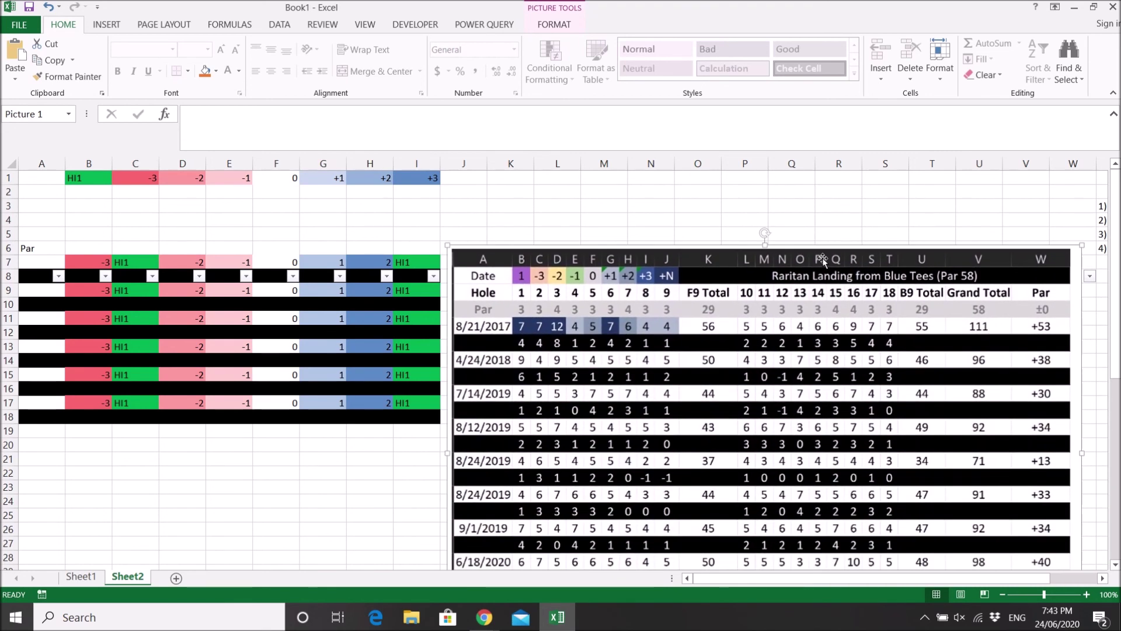